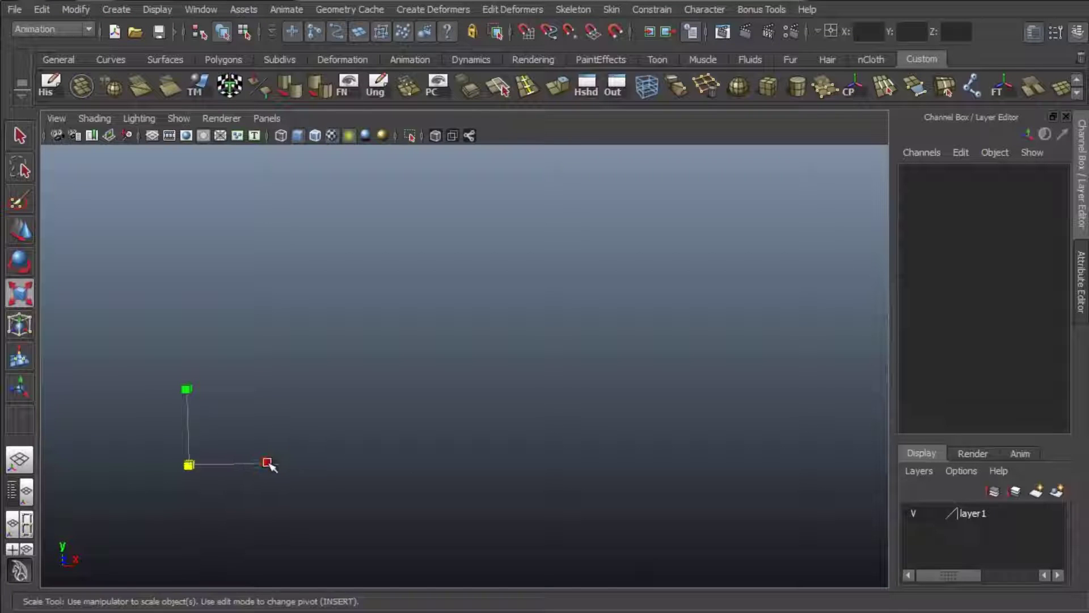
- Stretch the Toolbelt lettering along X to its full width and rotate the Maya lettering into place above it
drag(268, 463, 738, 421)
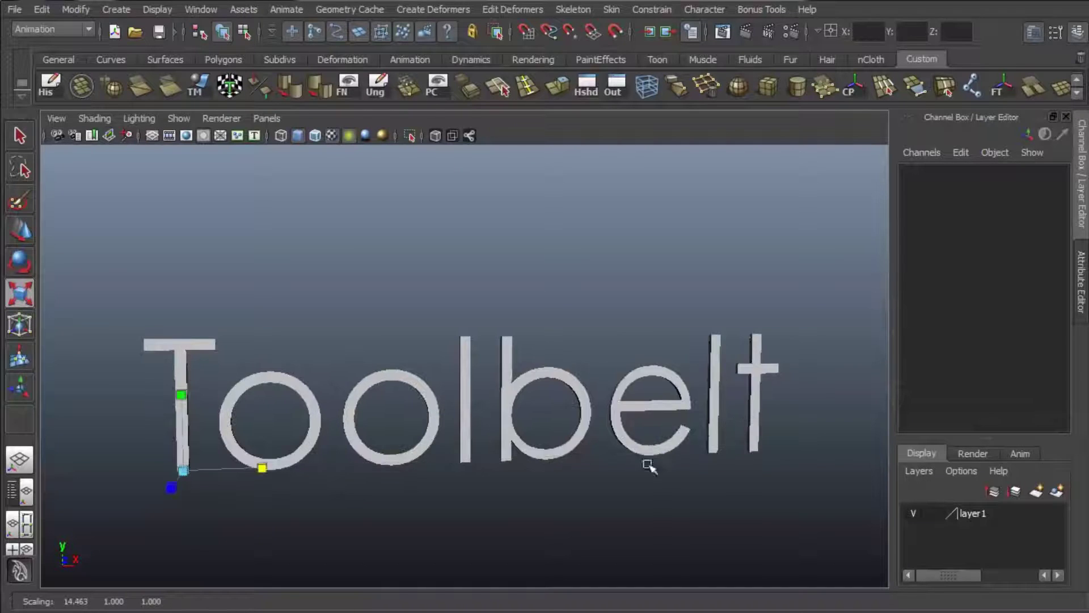
alt+drag(649, 462, 732, 436)
key(e)
alt+middle_drag(516, 393, 613, 343)
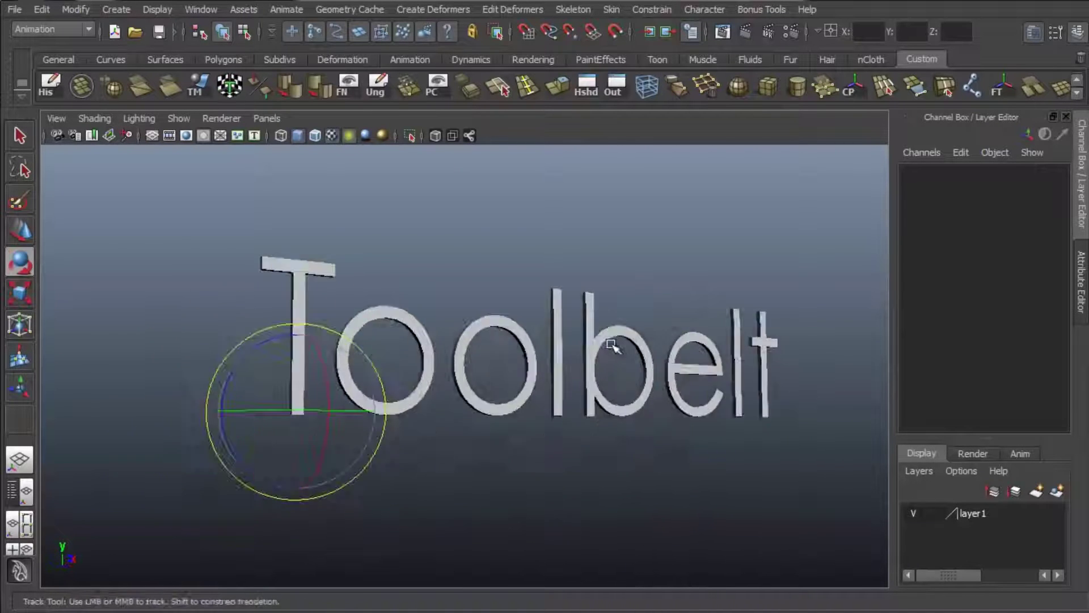
alt+drag(587, 379, 559, 432)
drag(227, 439, 562, 306)
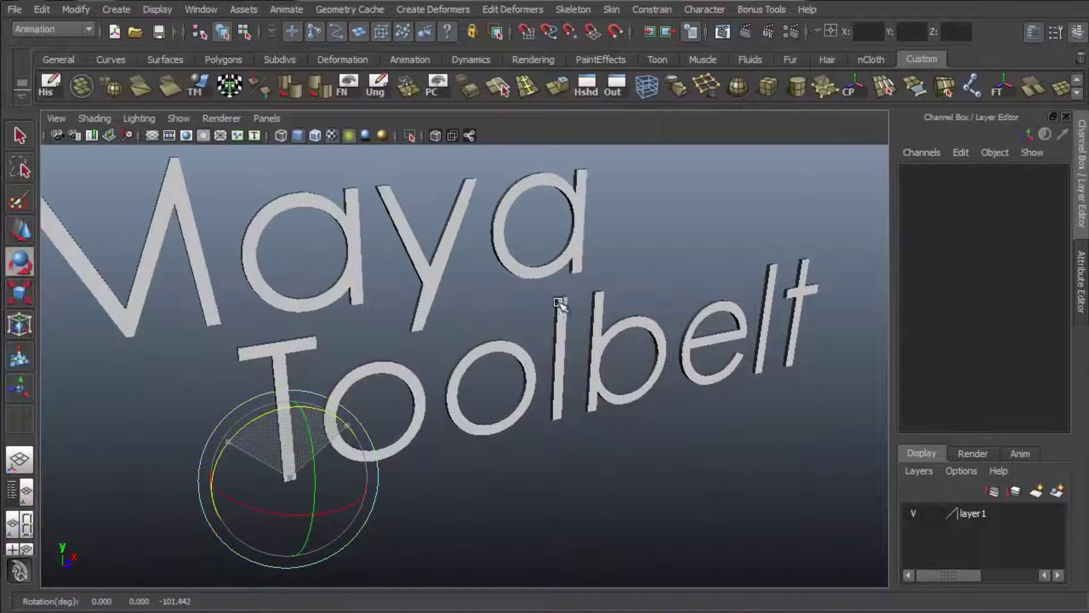
alt+right_drag(560, 306, 370, 338)
alt+drag(392, 331, 370, 320)
- Move the pivot from the foot of the T up to the letter M and raise the word "the" above it
key(w)
alt+middle_drag(463, 292, 449, 347)
key(Insert)
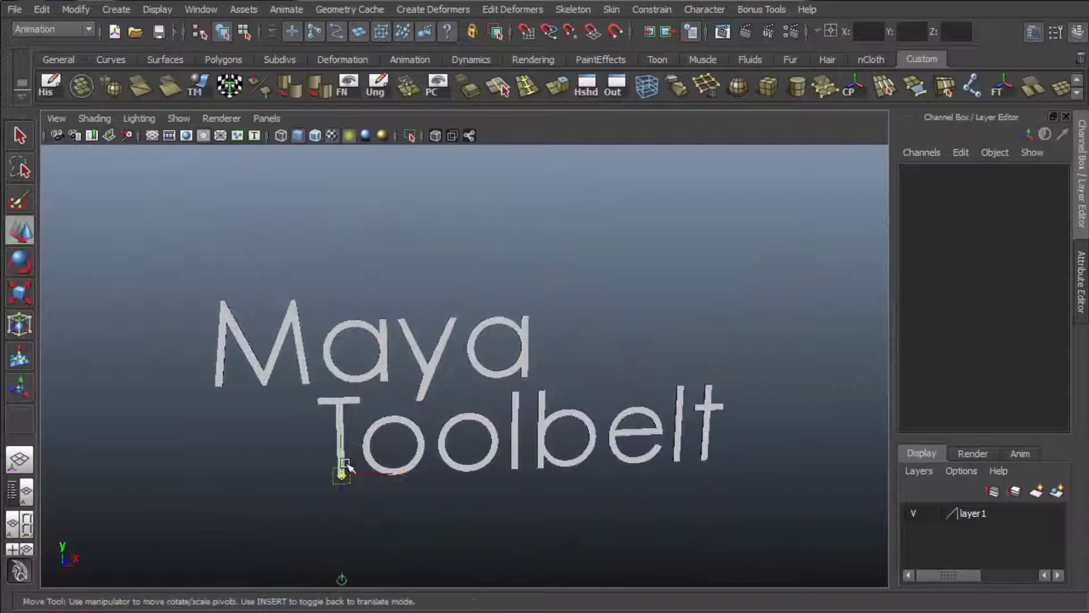
drag(341, 473, 260, 314)
key(Insert)
drag(258, 262, 285, 149)
key(q)
alt+drag(680, 360, 649, 389)
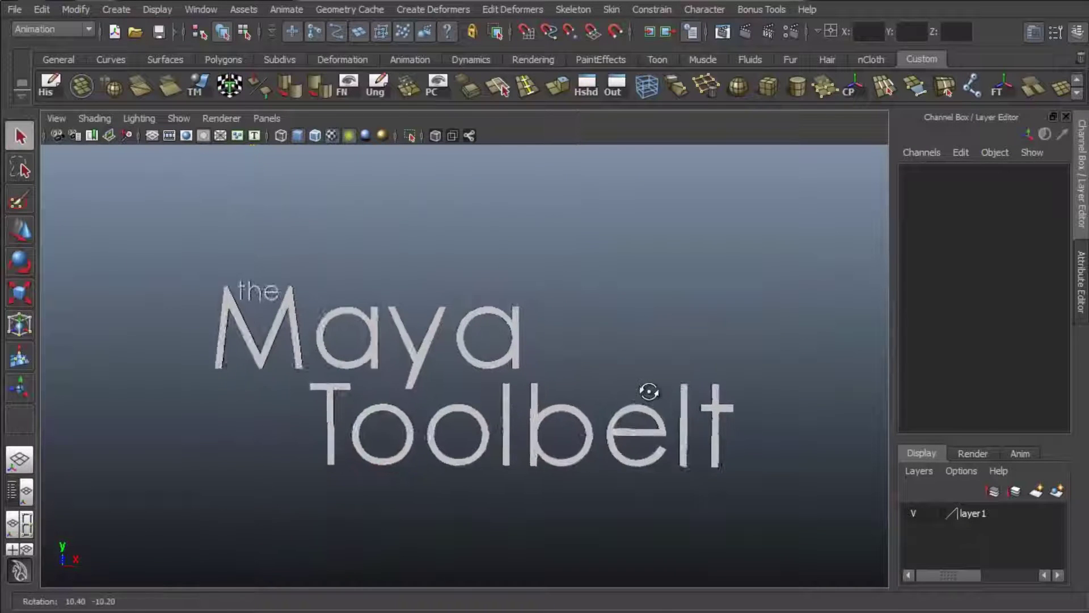
alt+right_drag(649, 389, 712, 370)
alt+drag(713, 370, 719, 321)
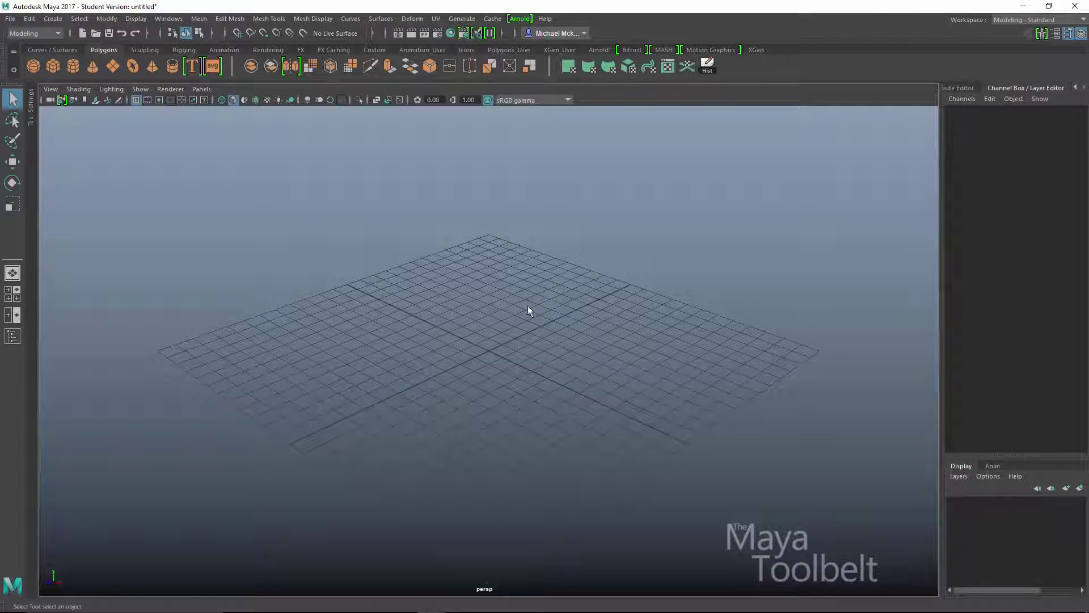
click(107, 19)
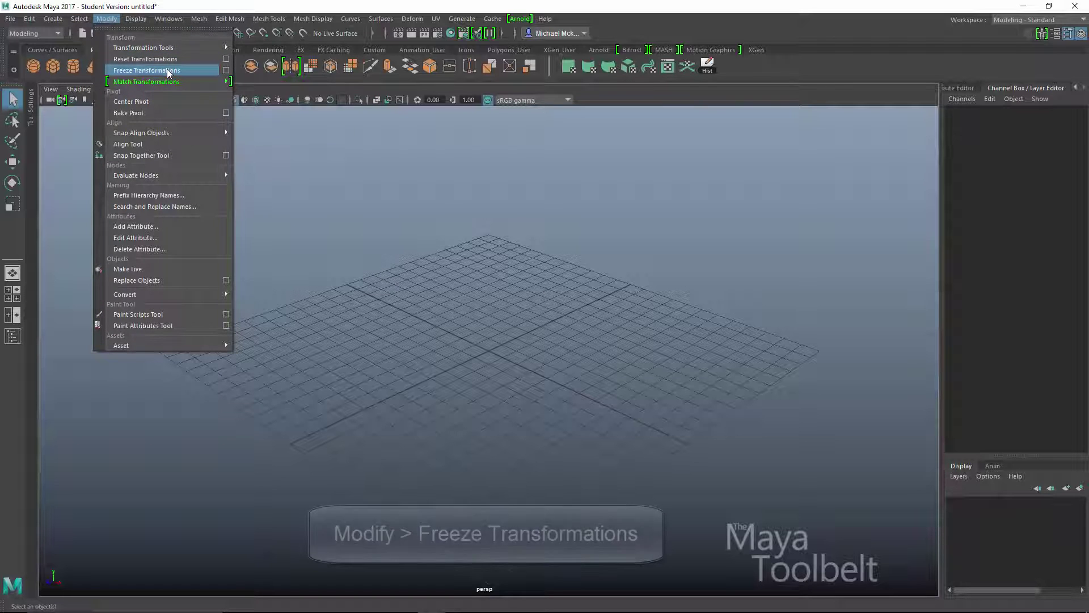
click(466, 302)
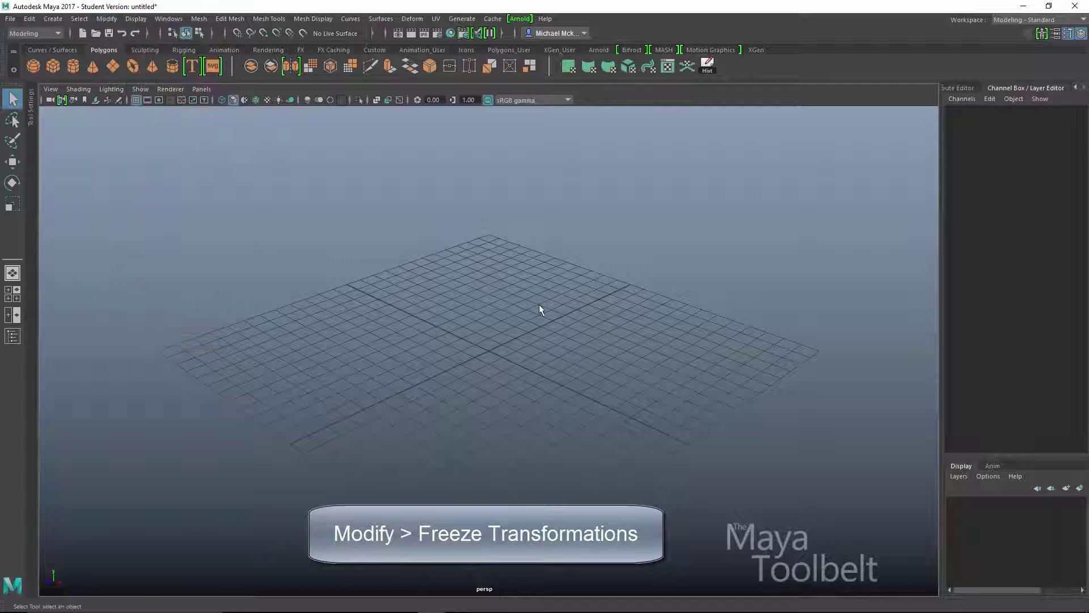
- Widen the Channel Box area and create a polygon cylinder
drag(942, 403, 892, 398)
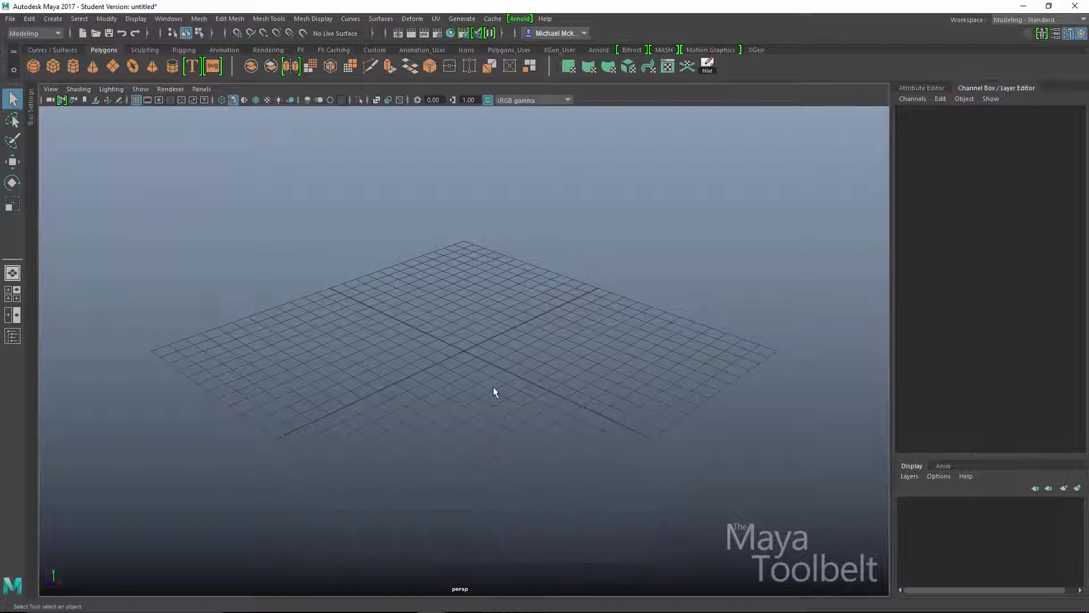
click(55, 19)
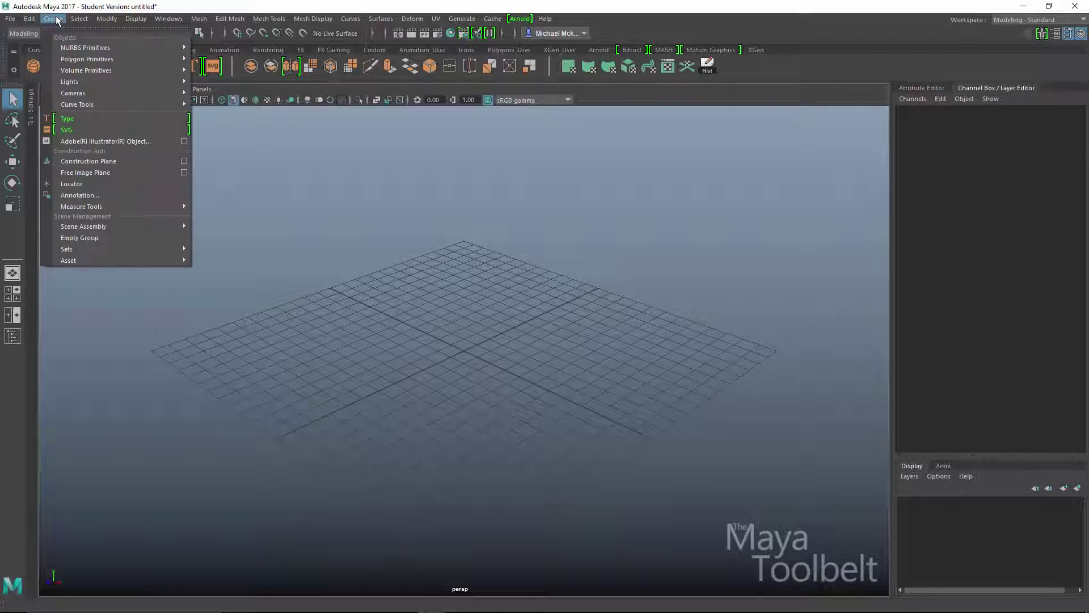
mouse_move(117, 61)
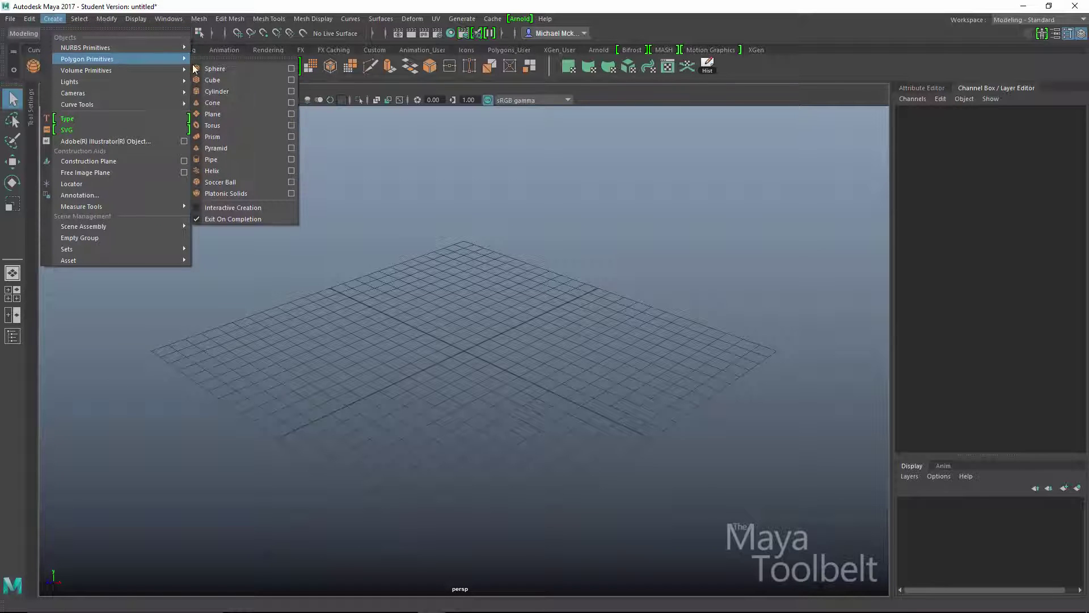
click(230, 90)
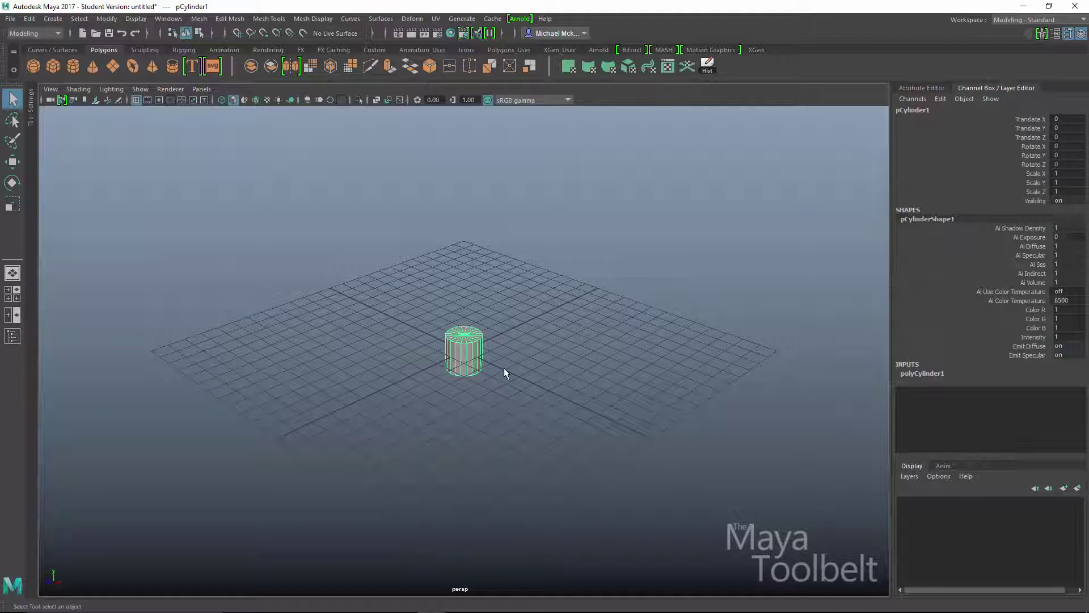
- Move the cylinder to about X 6.342, Y 4.721 and stretch it to a Y scale of about 2.47
key(w)
alt+drag(508, 423, 535, 329)
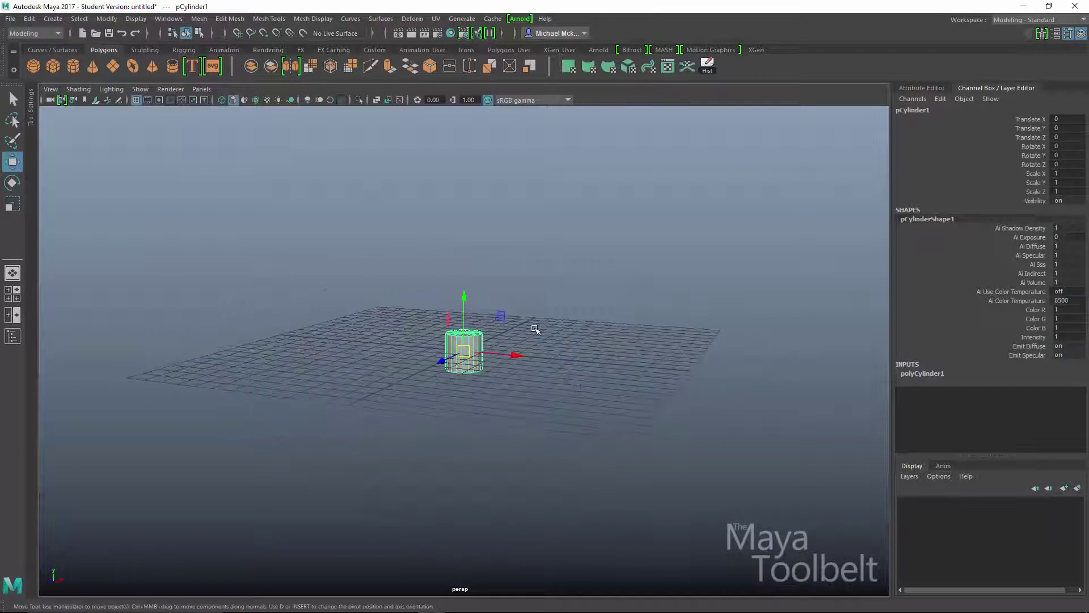
middle_drag(500, 314, 621, 230)
key(r)
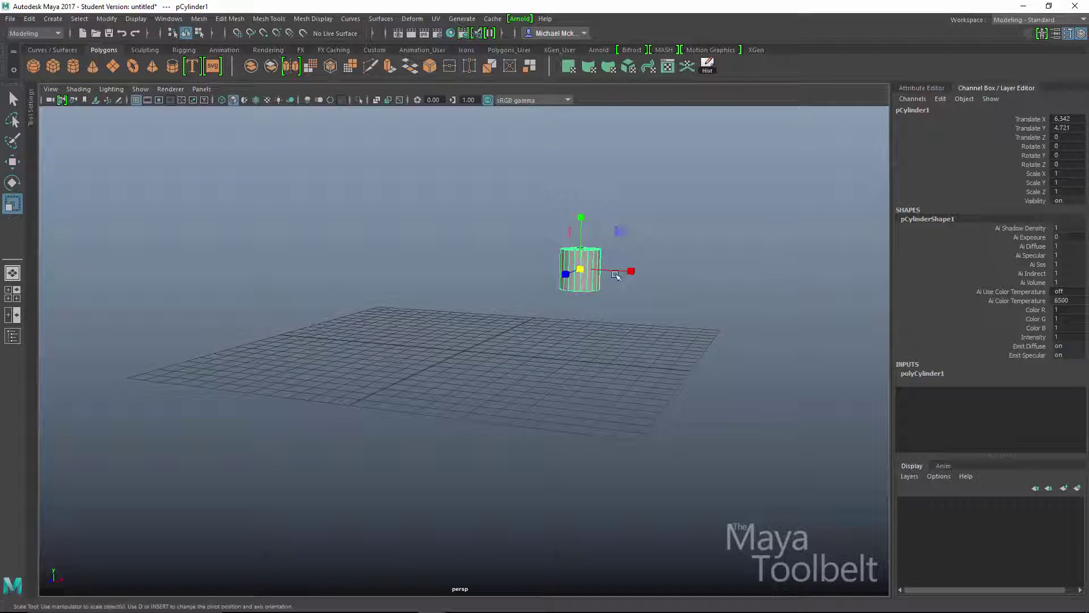
drag(584, 213, 584, 138)
- Rotate the cylinder to about X -80.973, Y 8.582, Z -70.481 and widen it to a Z scale of about 2.301
key(e)
drag(602, 258, 667, 293)
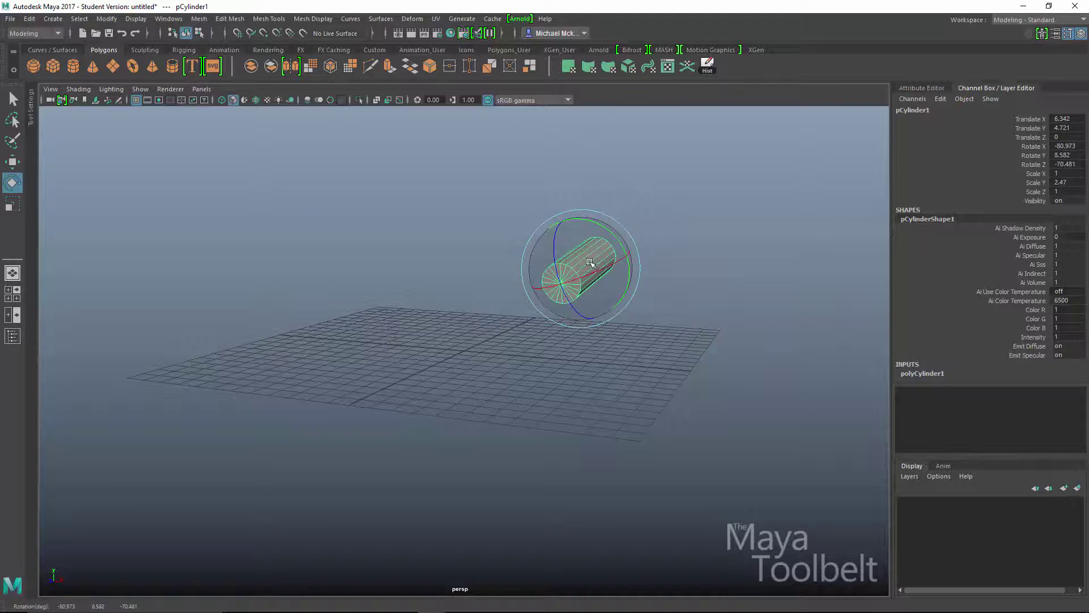
alt+drag(590, 264, 638, 297)
key(r)
key(w)
- Examine the transformed cylinder from several sides together with its translate, rotate and scale values
alt+drag(696, 317, 536, 321)
click(471, 315)
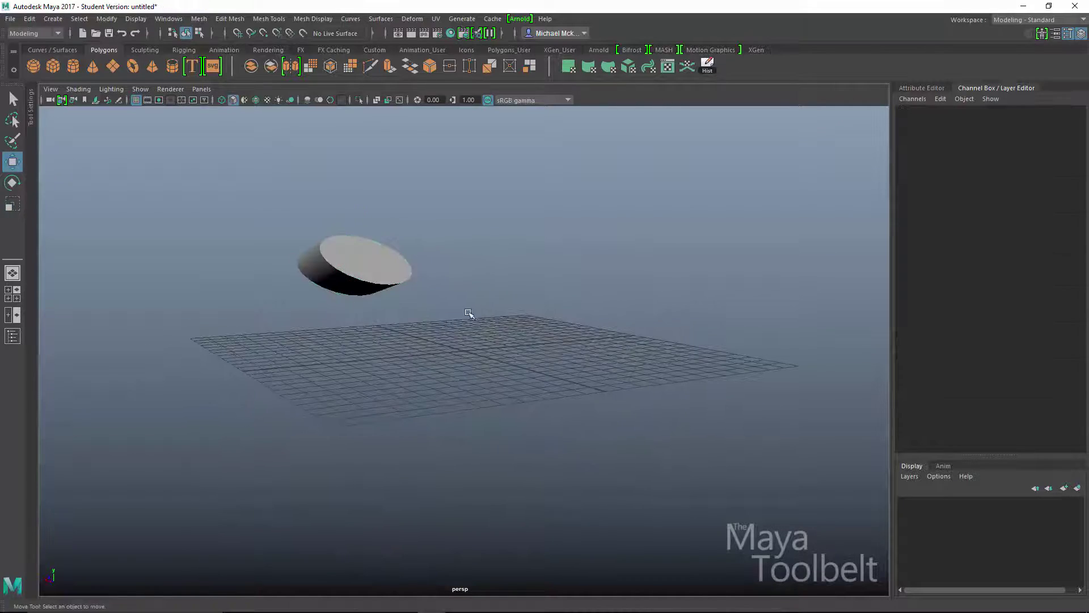
alt+drag(359, 310, 318, 336)
click(347, 306)
alt+drag(366, 368, 573, 374)
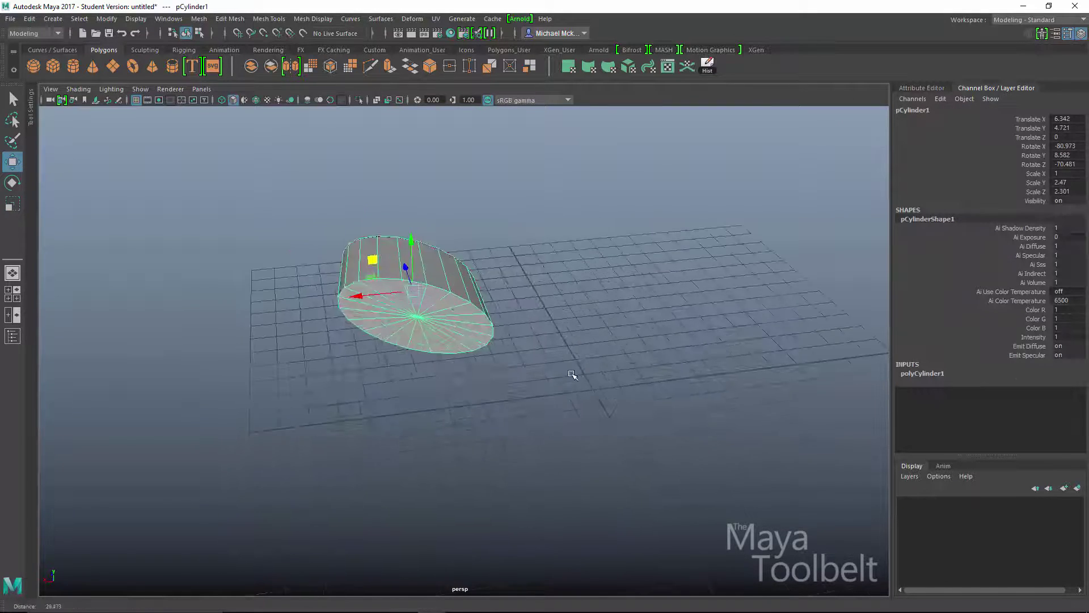
alt+drag(726, 384, 630, 353)
alt+drag(545, 350, 635, 362)
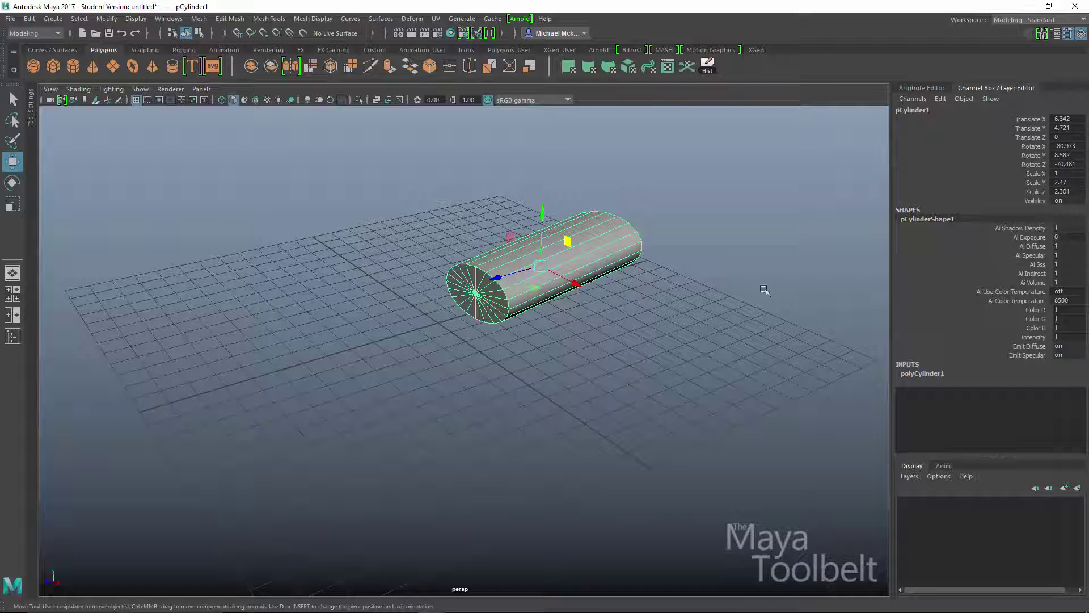
alt+drag(650, 326, 670, 295)
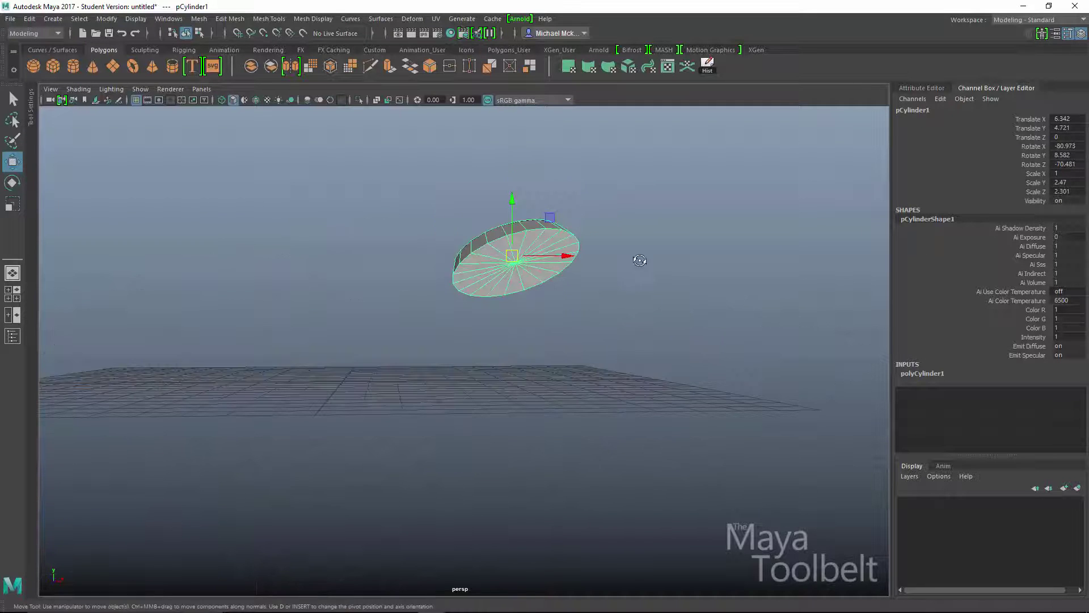
alt+drag(640, 261, 573, 272)
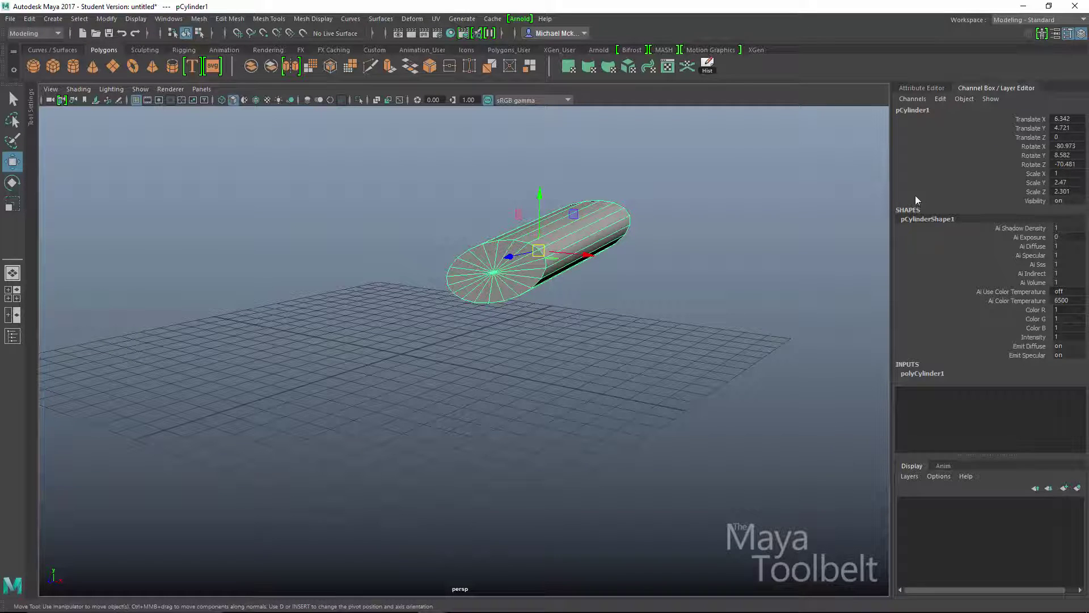
mouse_move(681, 290)
alt+mouse_down()
mouse_move(749, 304)
mouse_move(701, 296)
alt+mouse_up()
alt+drag(626, 321, 681, 321)
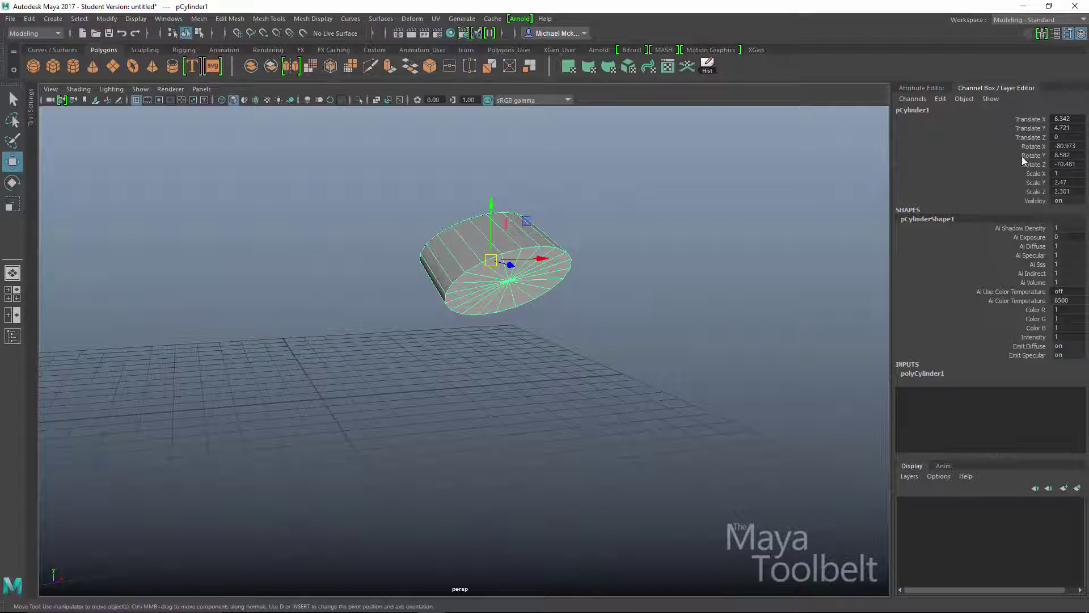
- Freeze the cylinder's translate, rotate and scale transformations using the default Freeze Transformations options
click(105, 21)
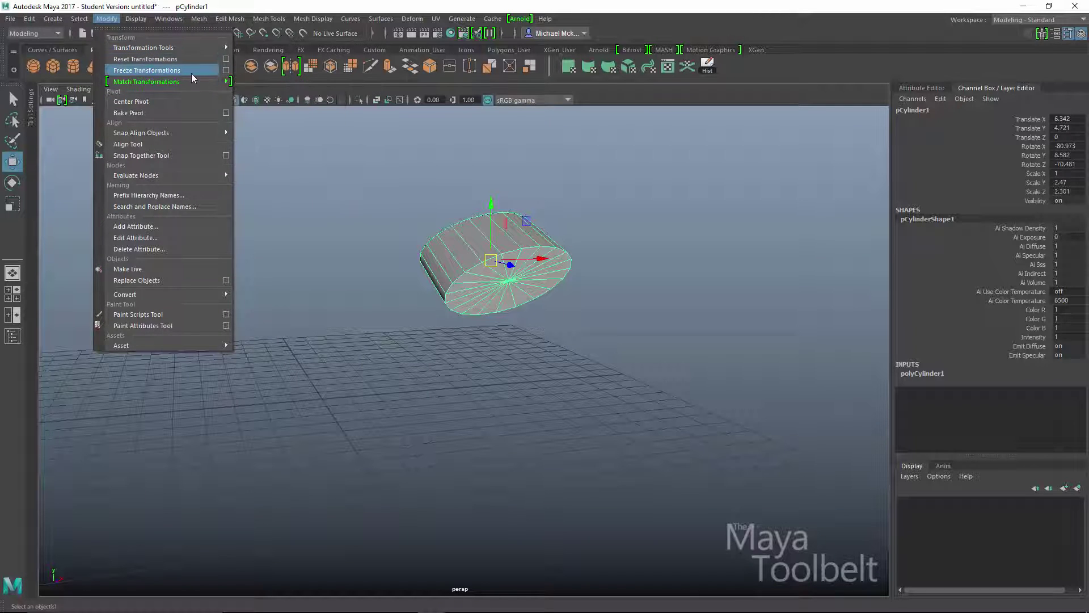
click(226, 71)
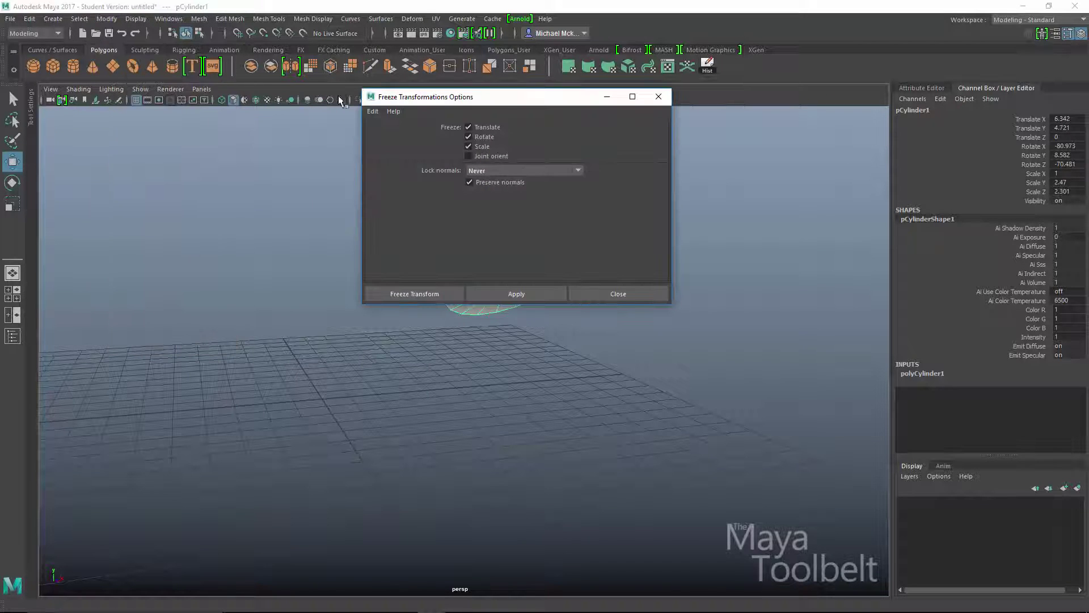
click(373, 111)
click(390, 135)
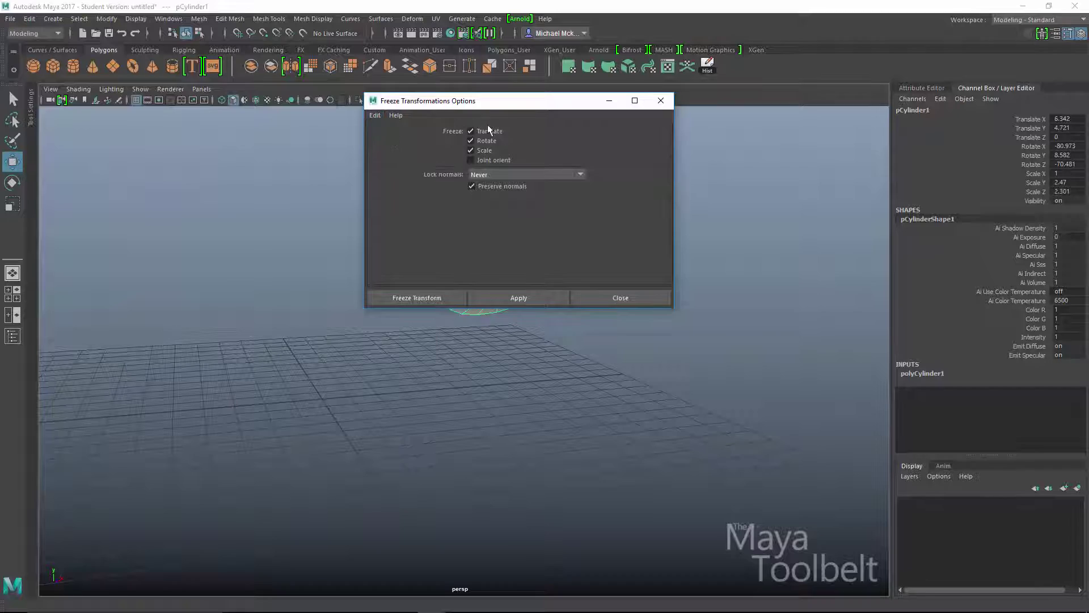
drag(516, 103, 227, 128)
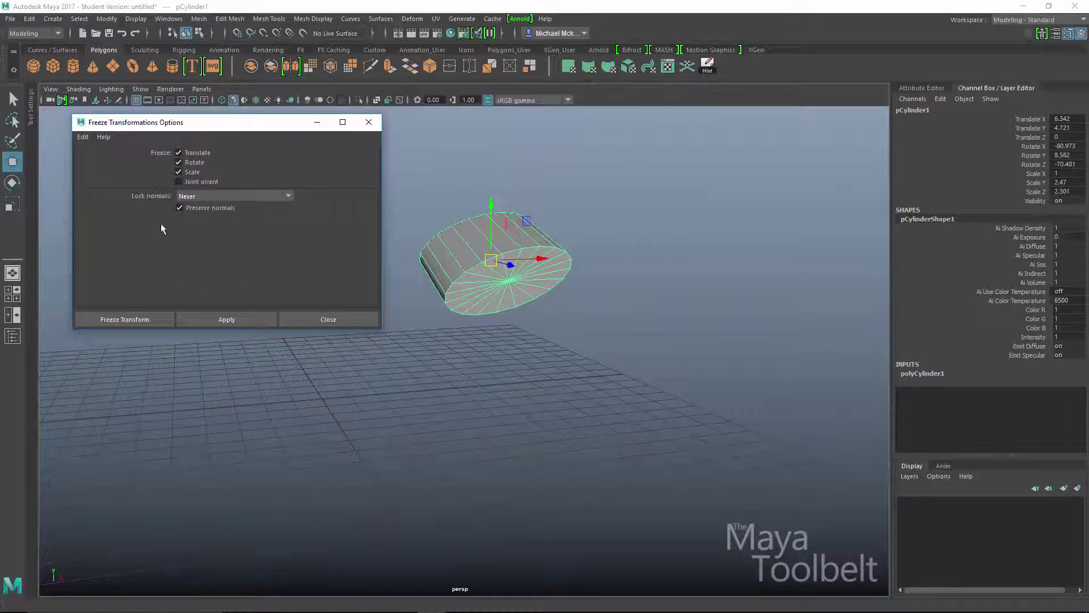
click(131, 319)
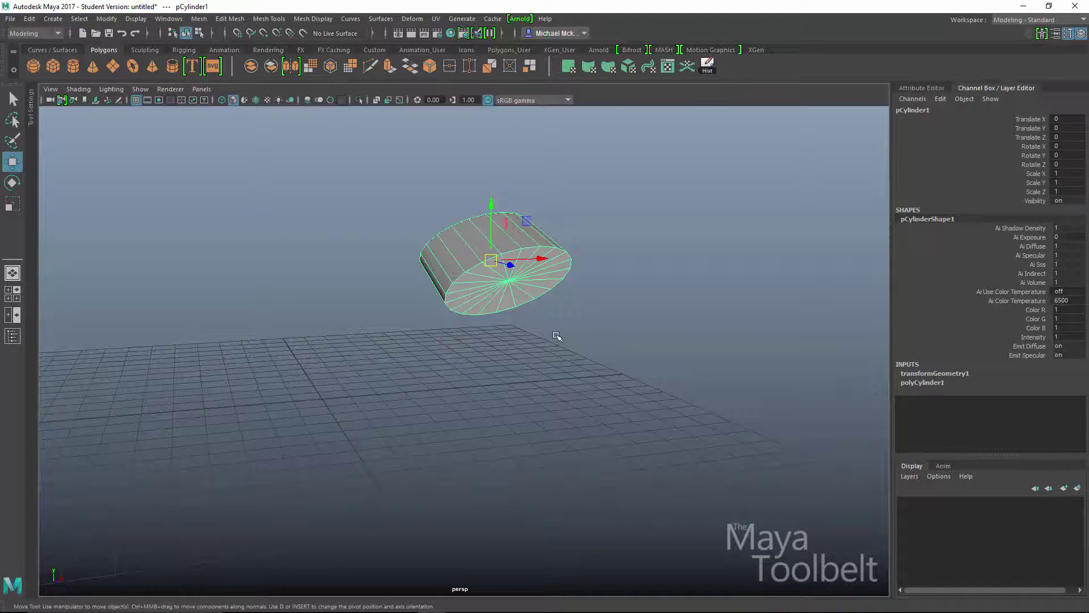
- Inspect the frozen cylinder and delete it from the scene
alt+drag(557, 336, 450, 336)
alt+drag(512, 299, 533, 282)
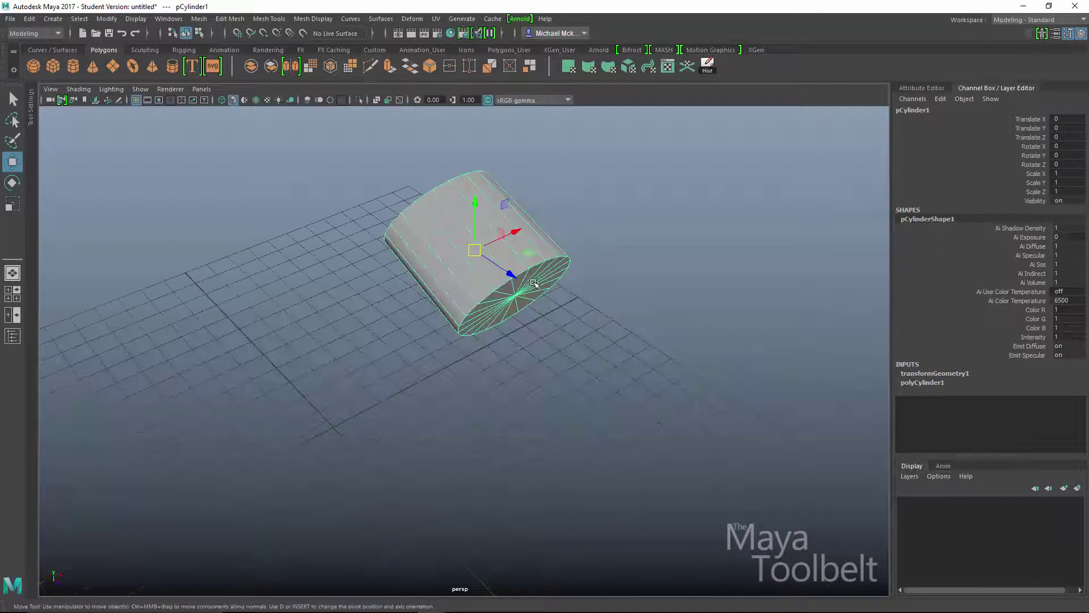
key(Delete)
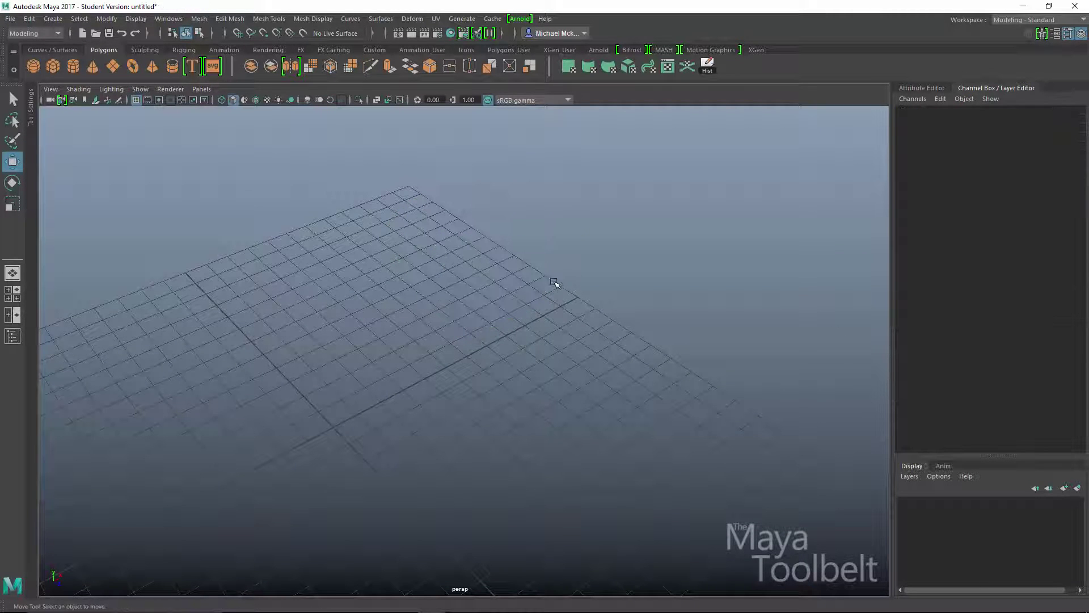
alt+drag(579, 353, 330, 209)
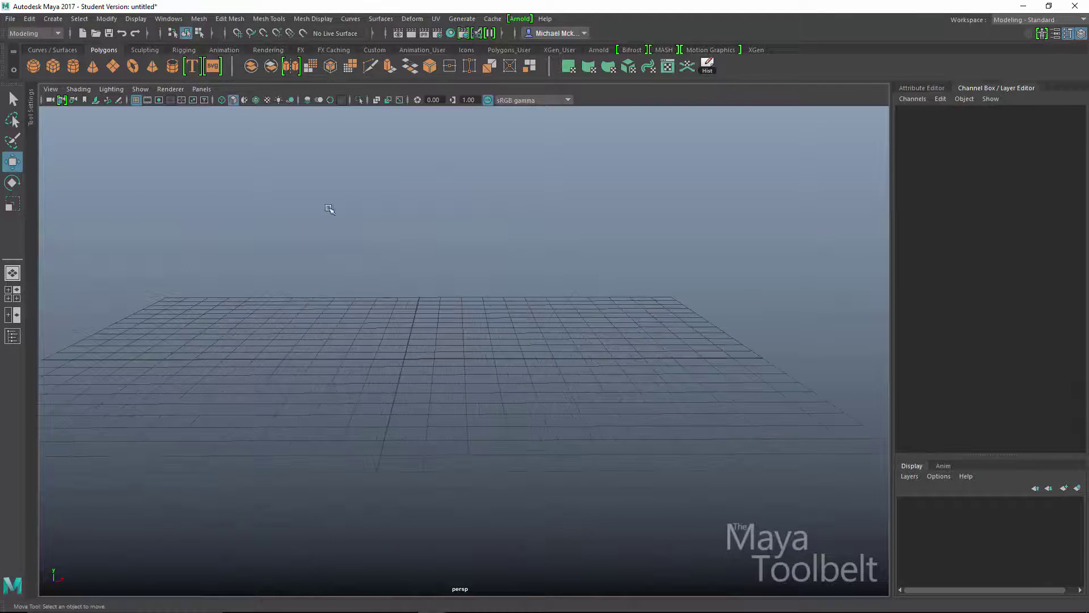
- Create a polygon sphere at the origin and rotate it 90 degrees around X
click(36, 63)
alt+drag(442, 301, 427, 348)
key(e)
alt+drag(519, 383, 496, 338)
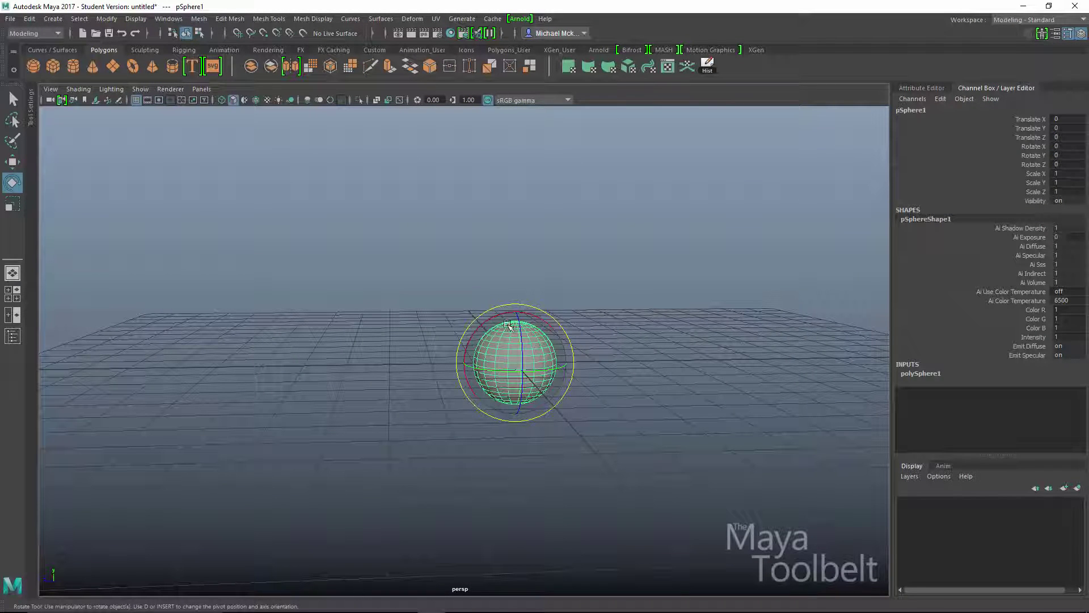
mouse_move(499, 320)
mouse_down()
mouse_move(426, 369)
mouse_move(445, 360)
mouse_move(446, 370)
mouse_up()
alt+drag(408, 418, 489, 413)
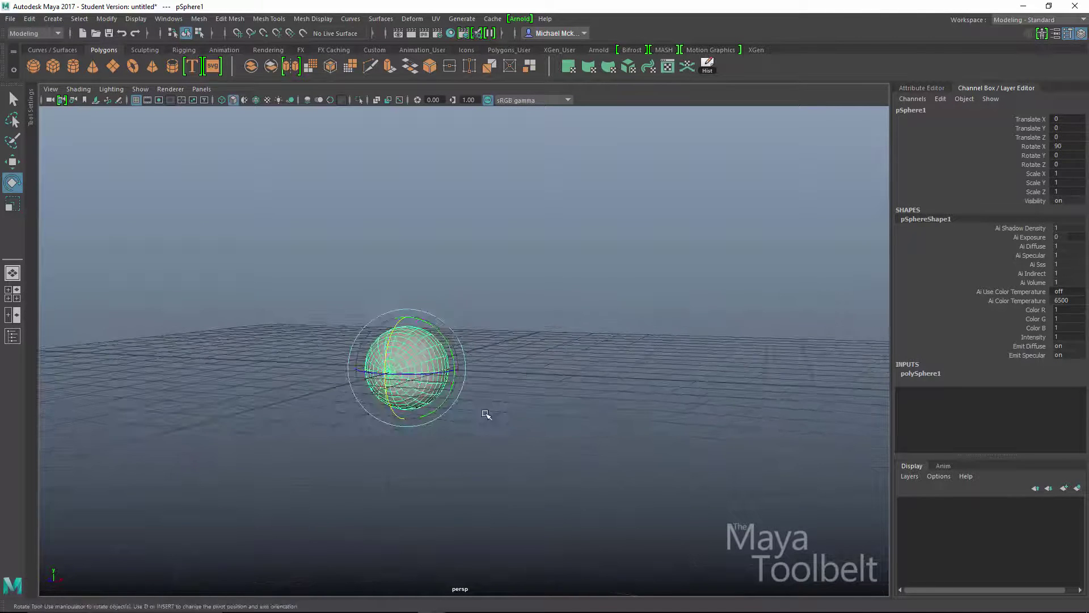
- Scale the sphere into an ellipsoid with about X 2.031 and Z 2.621
key(r)
drag(454, 370, 495, 372)
drag(413, 420, 487, 383)
- Delete the faces on the left half of the ellipsoid in the front view and return to the perspective view
key(space)
mouse_move(465, 310)
right_down()
mouse_move(465, 319)
mouse_move(468, 306)
right_up()
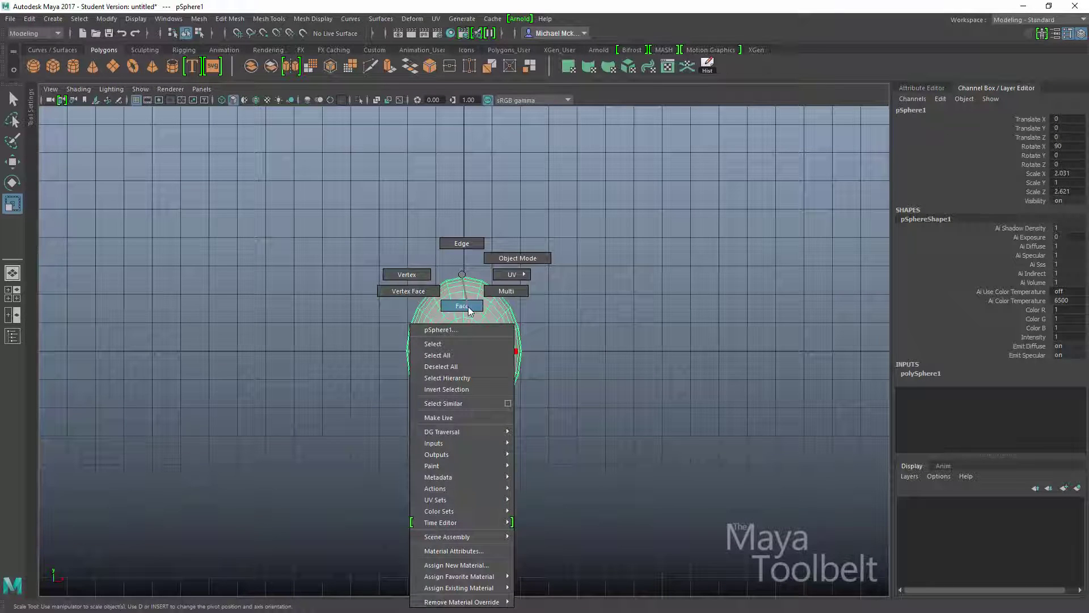
drag(398, 231, 462, 455)
drag(521, 438, 510, 367)
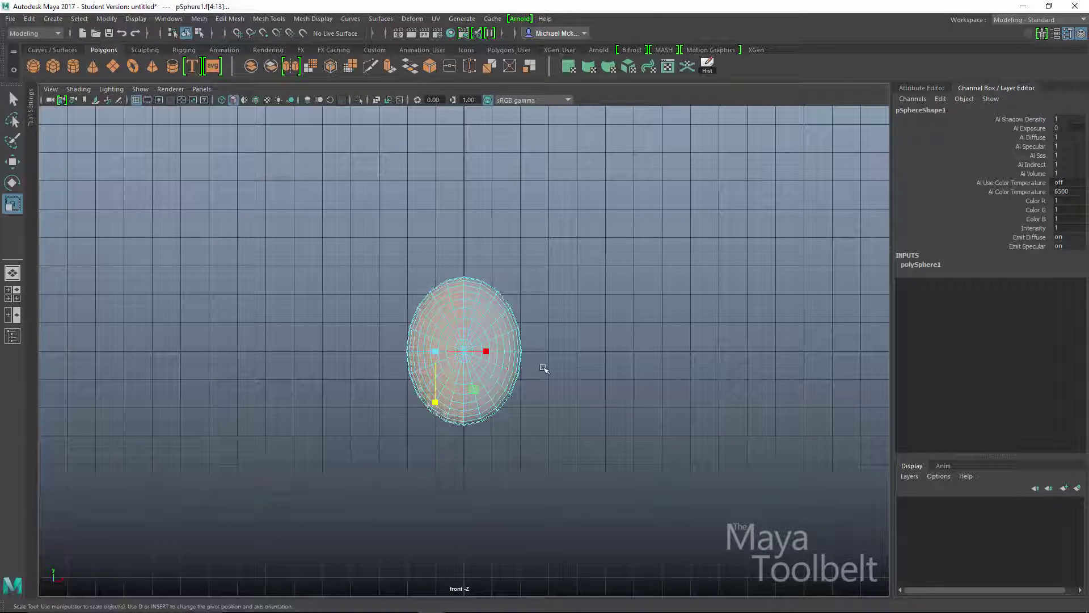
key(Delete)
key(space)
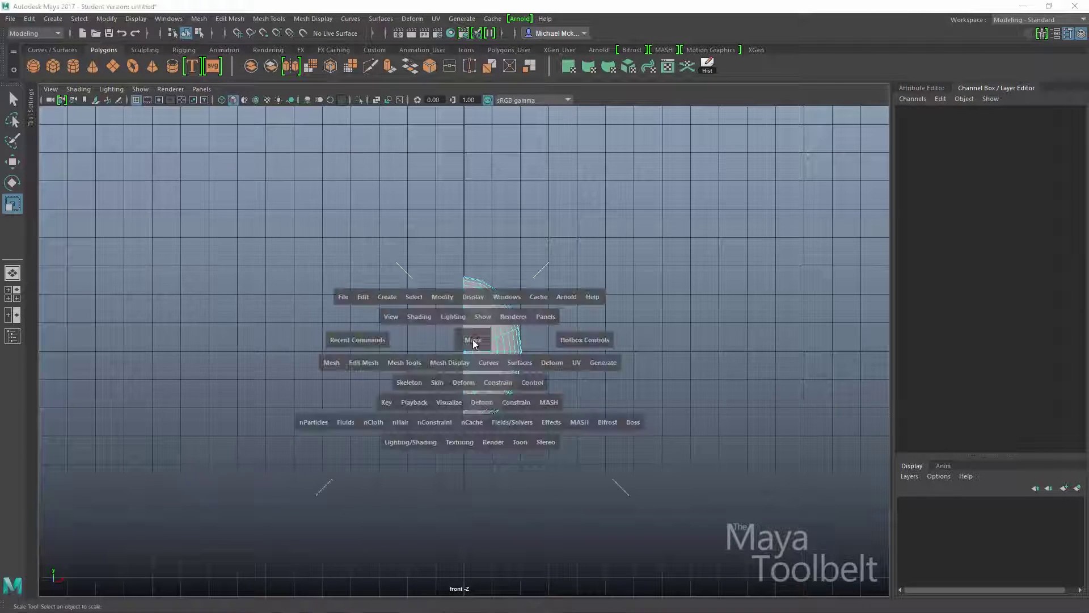
drag(473, 342, 471, 315)
alt+drag(384, 357, 441, 357)
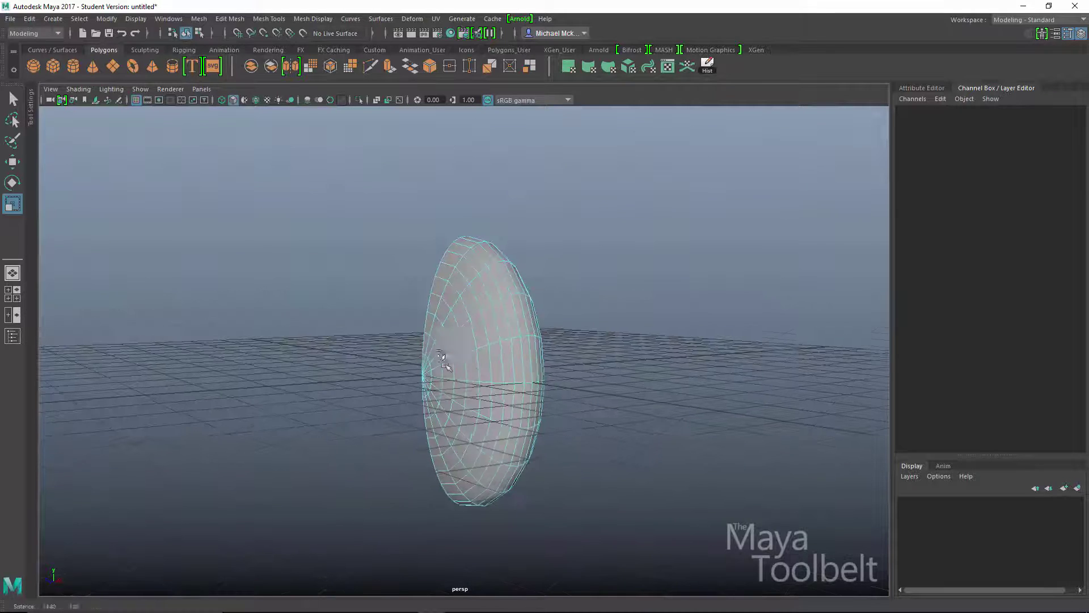
- Reshape the half-ellipsoid by moving groups of vertices along its curved outer edge to form an uneven outline
click(186, 34)
alt+drag(410, 269, 453, 259)
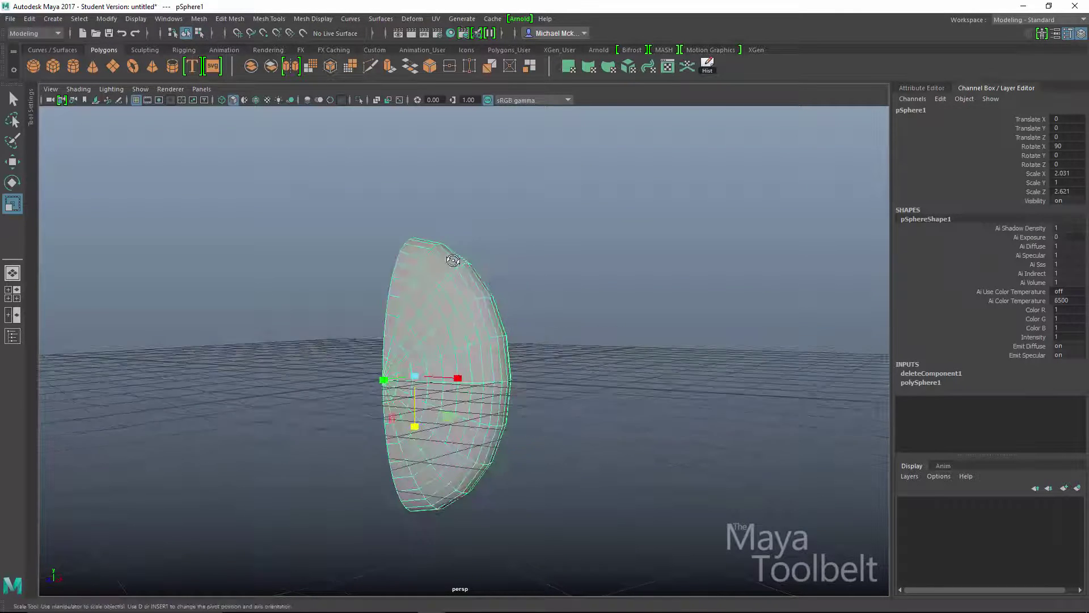
key(w)
alt+drag(420, 311, 451, 321)
right_drag(420, 304, 363, 287)
alt+drag(490, 296, 483, 212)
drag(420, 375, 510, 443)
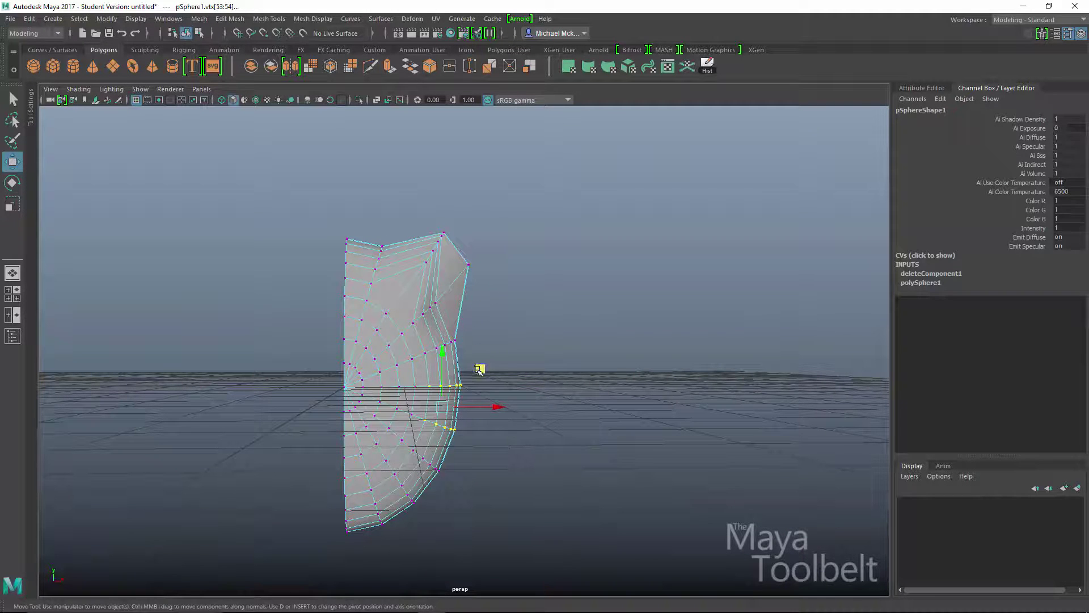
drag(478, 369, 518, 386)
- Adjust further vertices on the shell's face and lower side, undoing an unwanted move along the way
drag(383, 403, 402, 460)
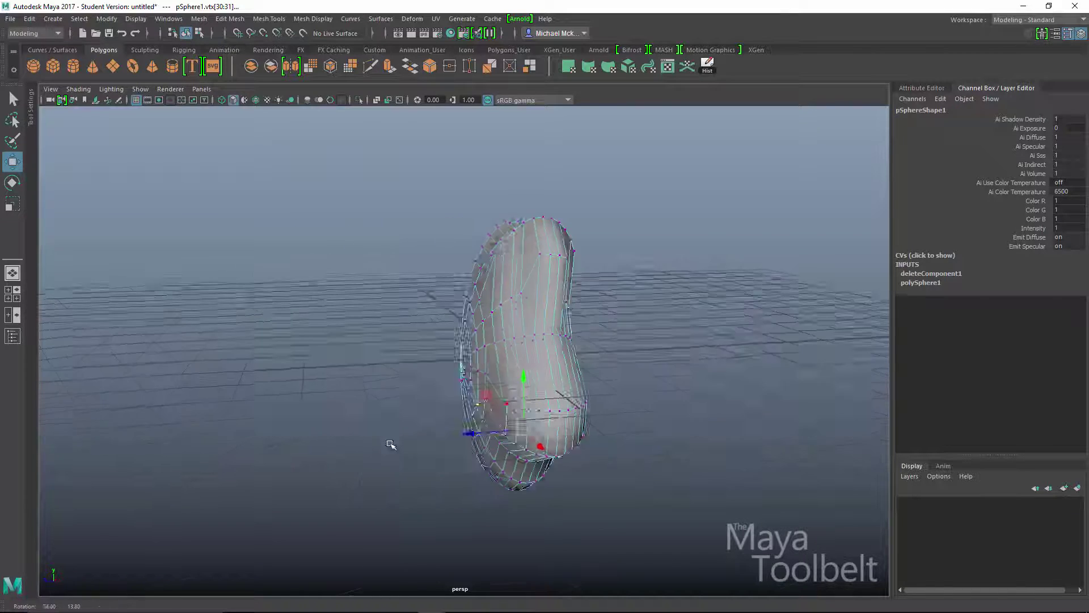
alt+drag(389, 443, 470, 389)
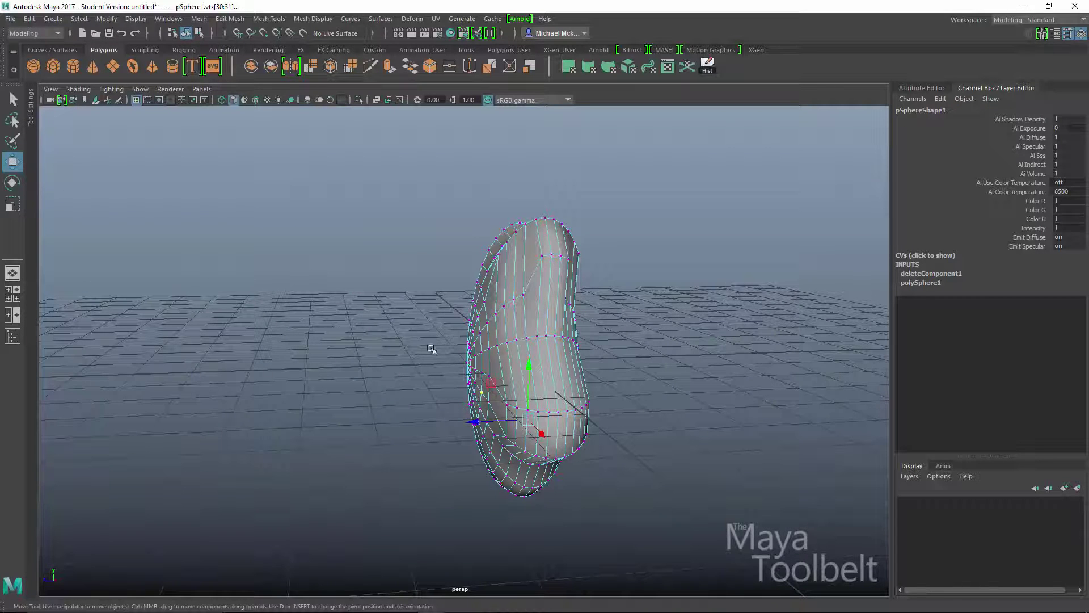
alt+drag(431, 349, 503, 396)
drag(427, 365, 369, 373)
key(ctrl+z)
key(b)
alt+drag(600, 353, 685, 406)
alt+drag(624, 391, 658, 437)
drag(521, 298, 545, 292)
alt+drag(546, 294, 583, 269)
alt+drag(222, 156, 226, 91)
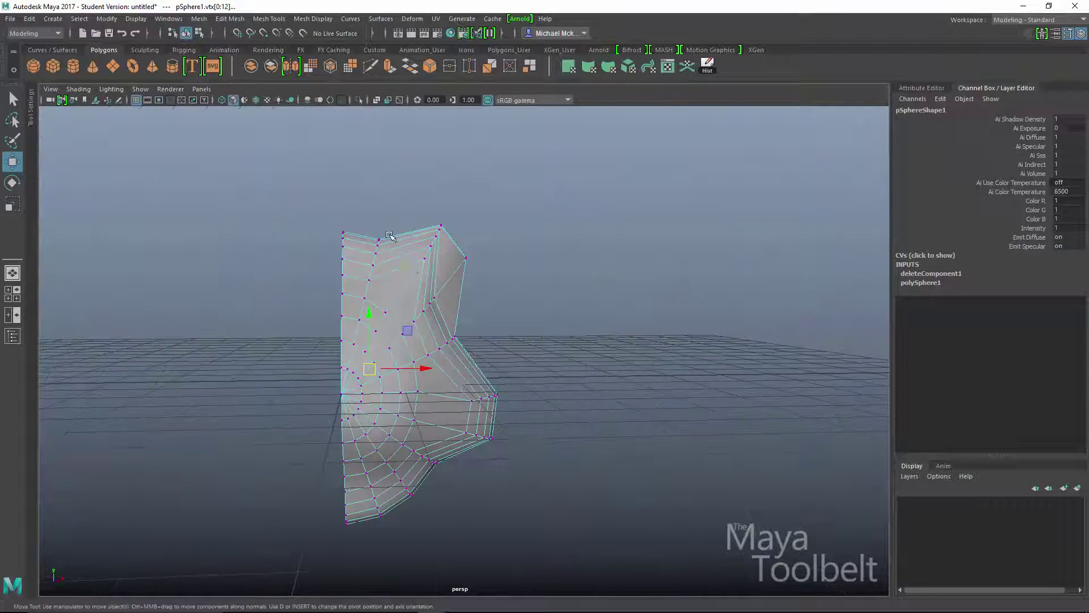
- Return to object mode and stretch the half shape to a Scale Z of about 3.346
click(185, 33)
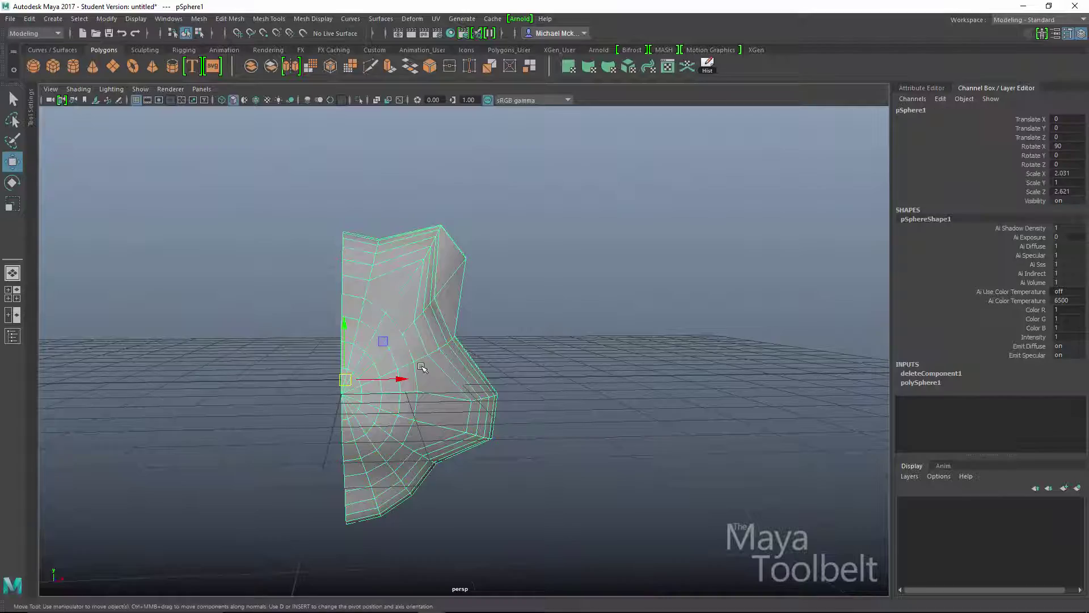
alt+drag(397, 283, 359, 301)
key(r)
drag(351, 454, 379, 346)
key(e)
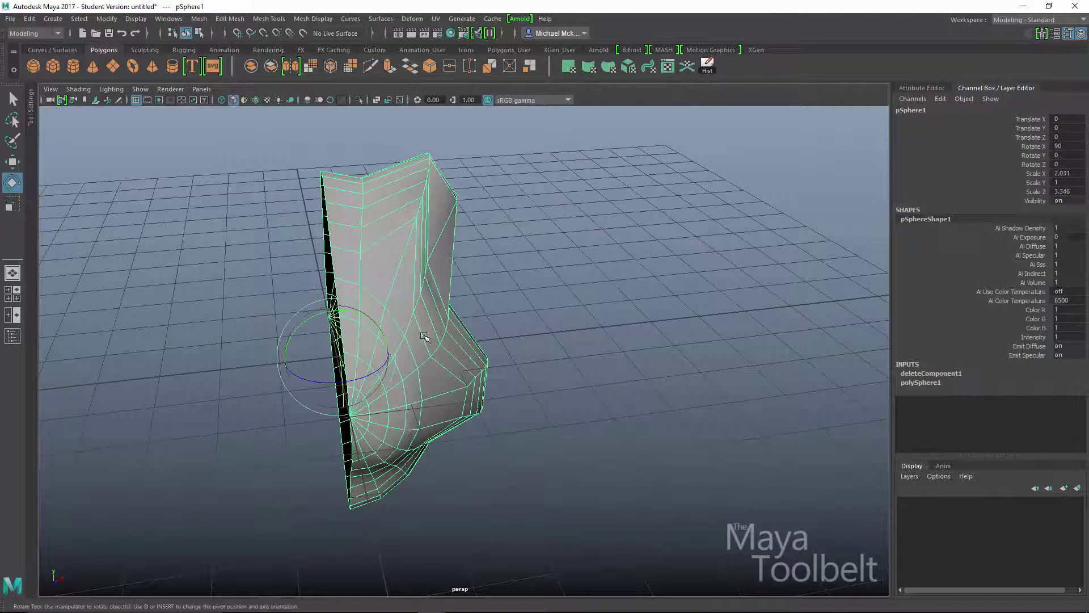
- Raise the half shape to about Translate Y 3.752, with Translate X at 0
alt+drag(398, 306, 590, 307)
key(w)
click(619, 333)
click(398, 324)
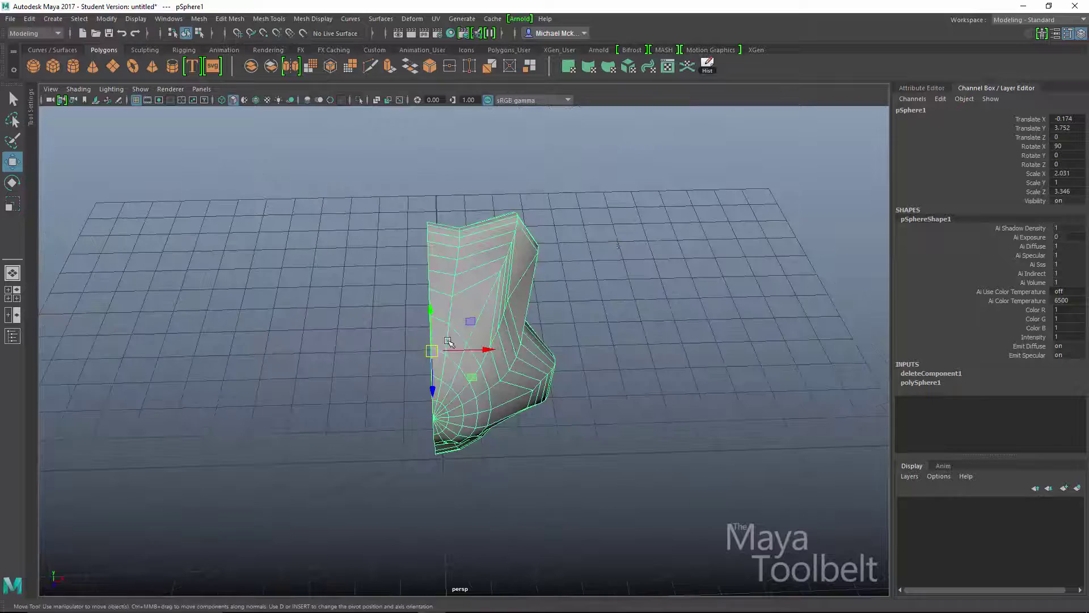
alt+drag(489, 351, 457, 328)
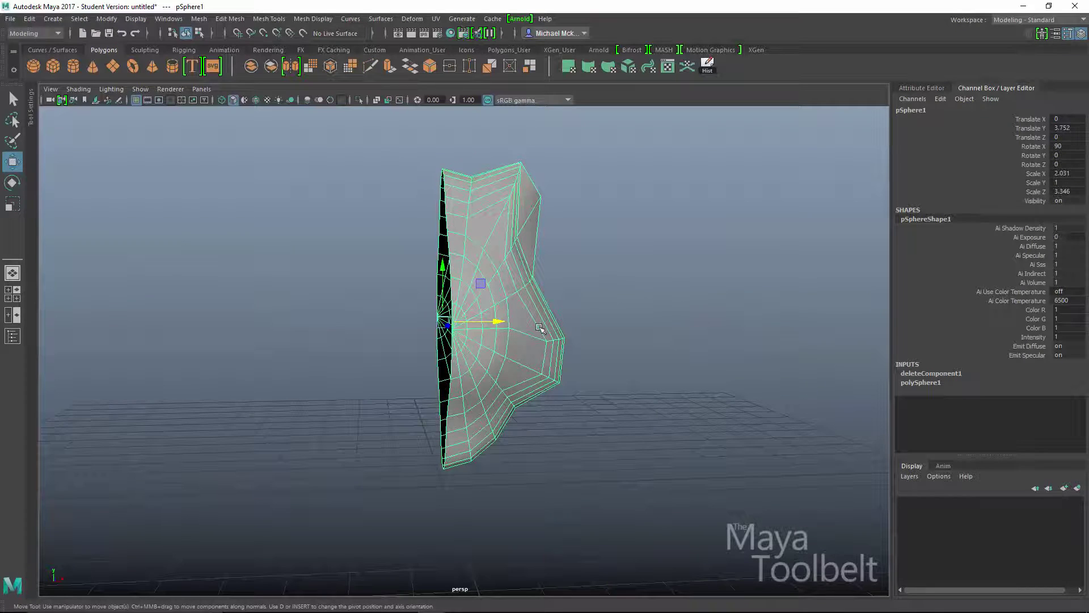
- Duplicate the half shape and mirror the copy by setting its Scale X to -2.031
alt+drag(539, 328, 530, 329)
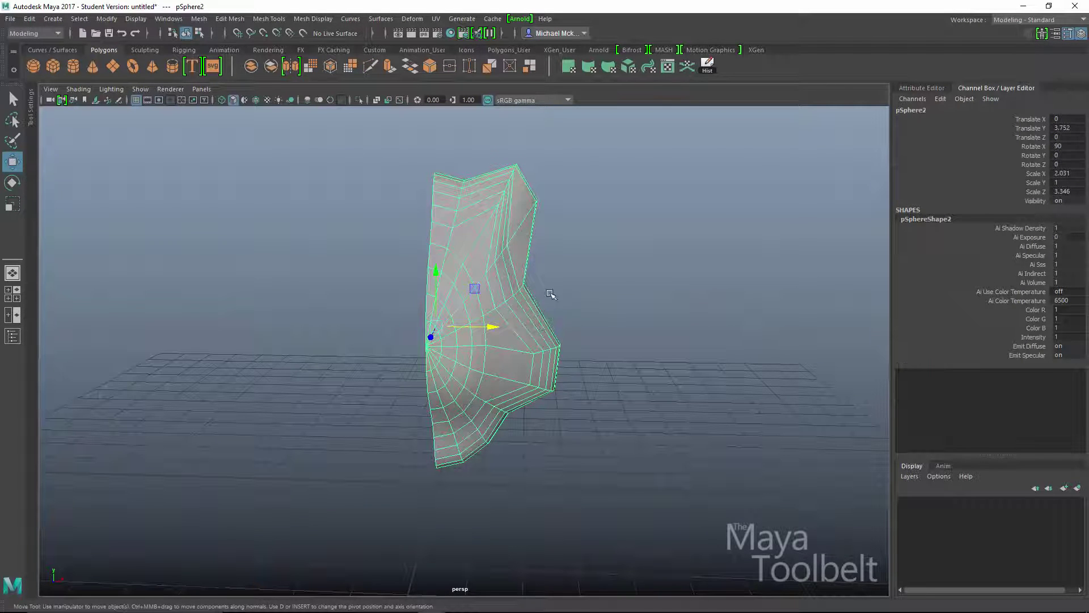
alt+drag(551, 294, 527, 238)
alt+drag(593, 301, 591, 297)
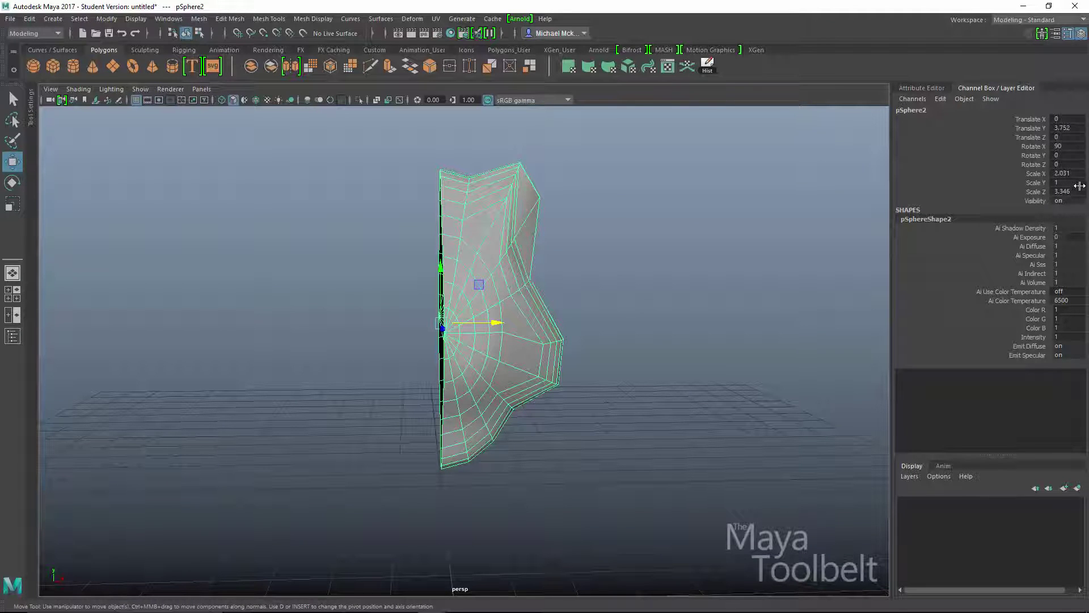
click(1061, 173)
text(-2.031)
key(Return)
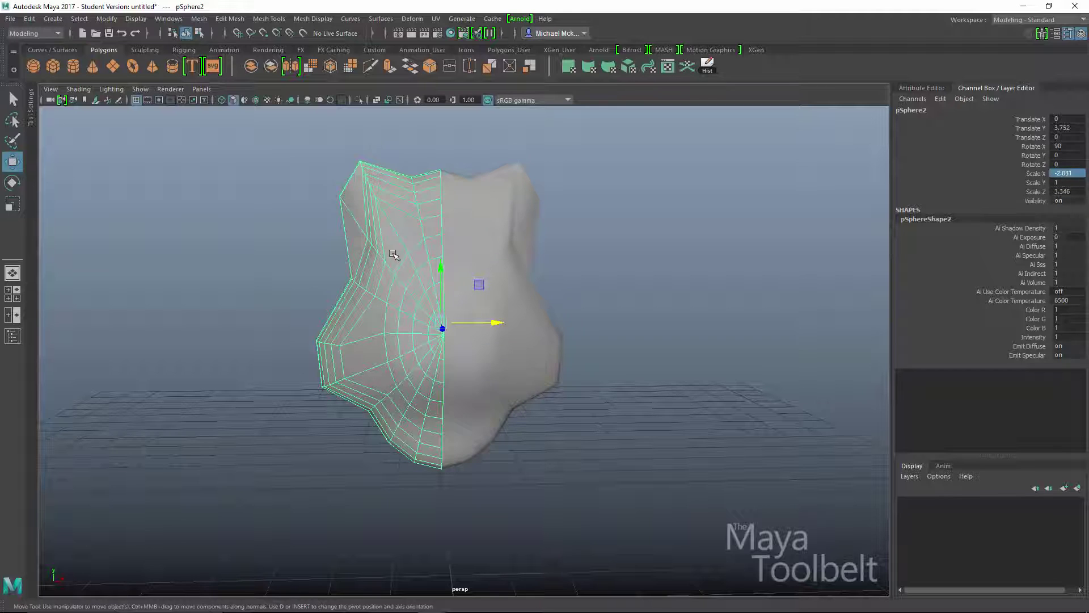
- Delete the mirrored copy and freeze the transformations of the original half shape
key(Delete)
click(482, 292)
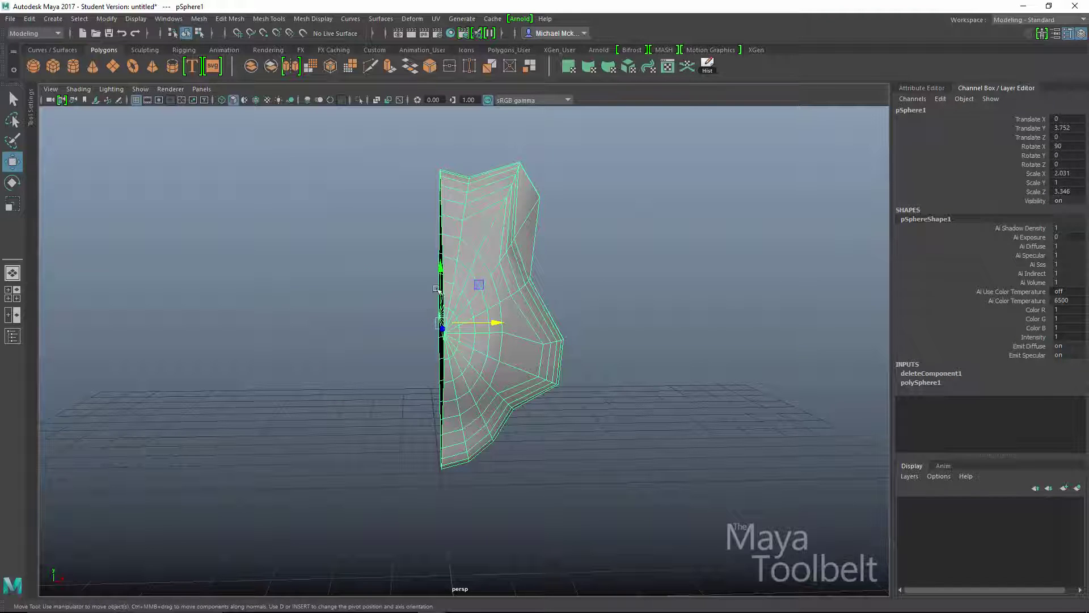
click(104, 19)
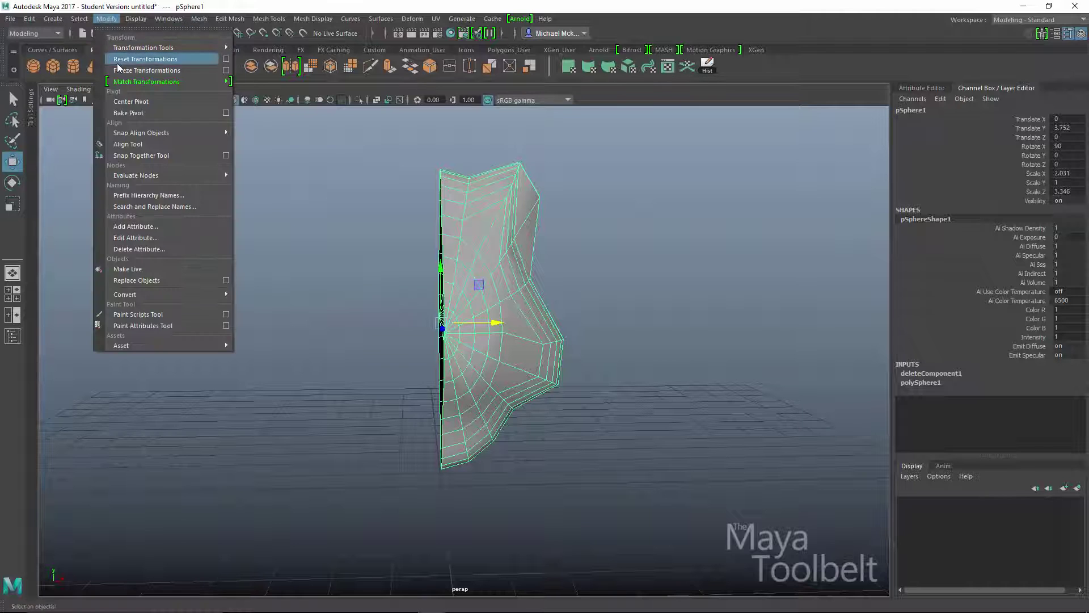
click(134, 70)
- Try a Scale X of -1 on the original half, and undo both the mirroring and the freeze
click(1066, 173)
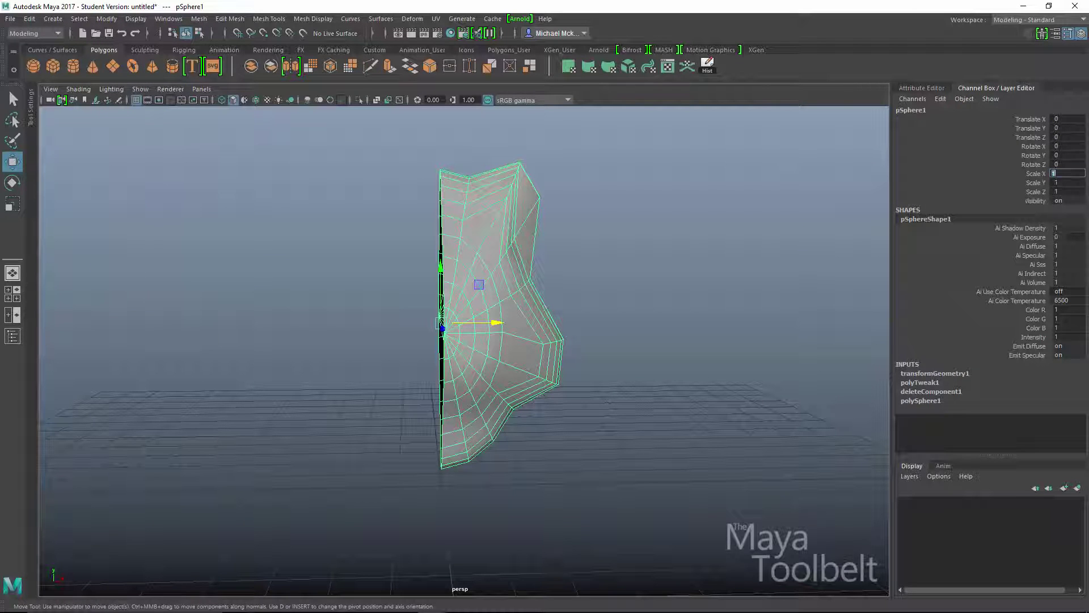
text(-1)
key(Return)
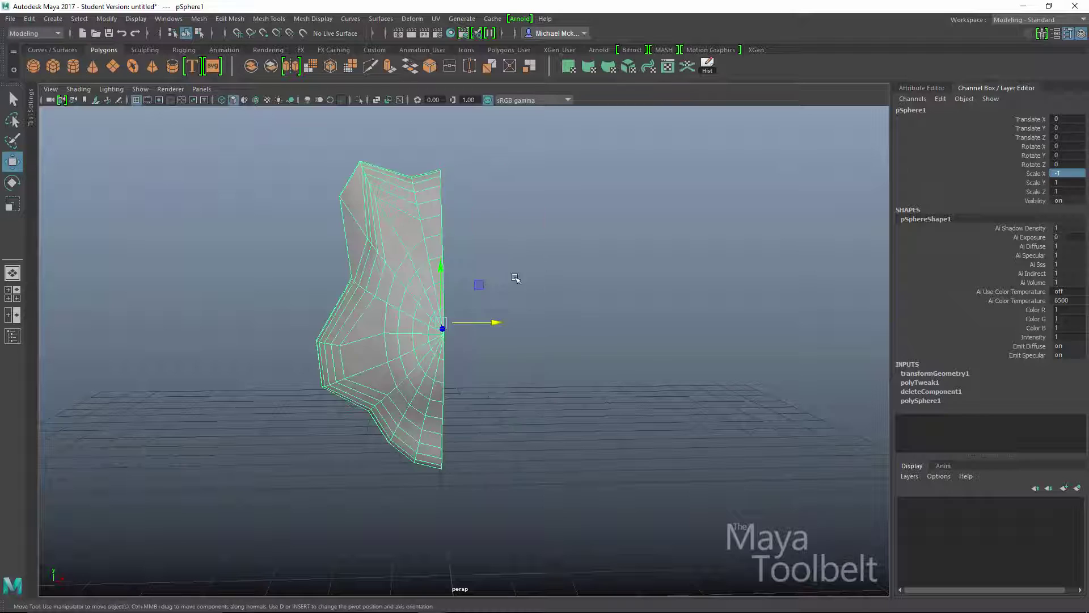
click(592, 319)
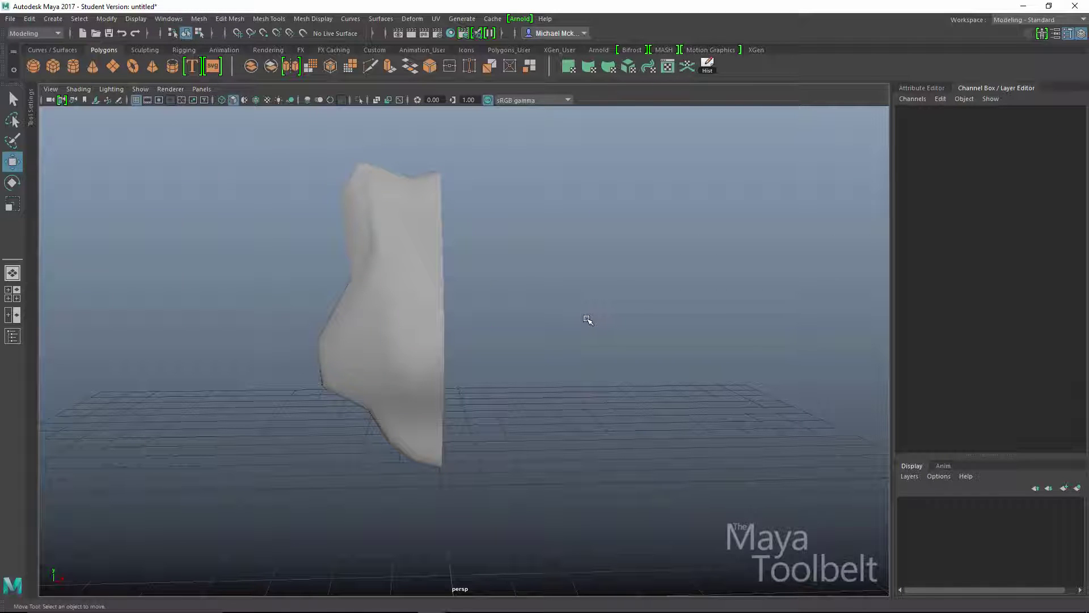
click(384, 264)
key(ctrl+z)
key(ctrl+z)
key(ctrl+z)
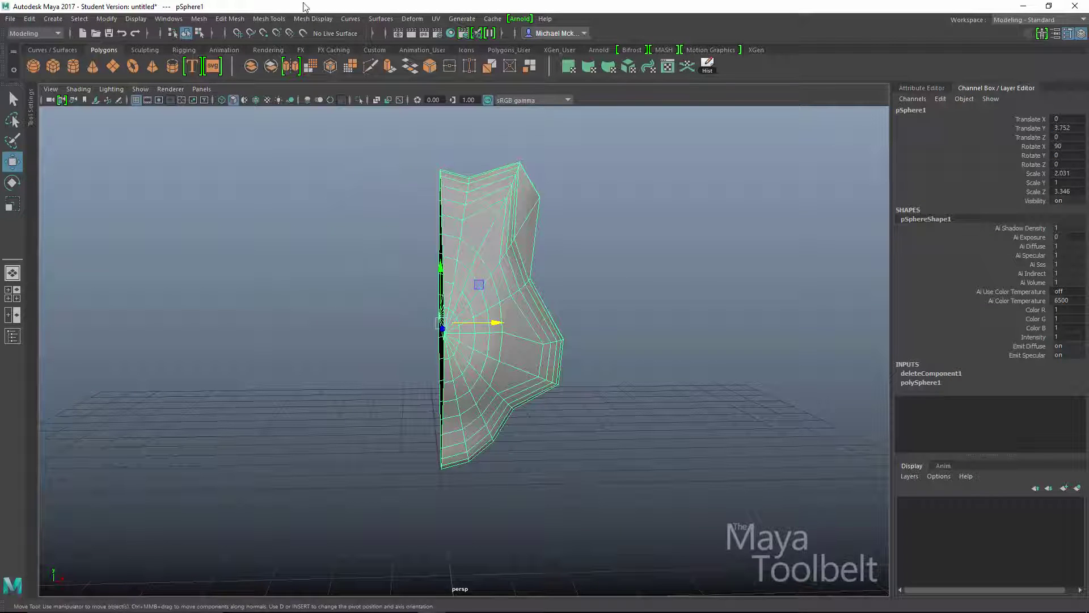
- Freeze the half shape's transformations and duplicate it
click(107, 19)
click(132, 73)
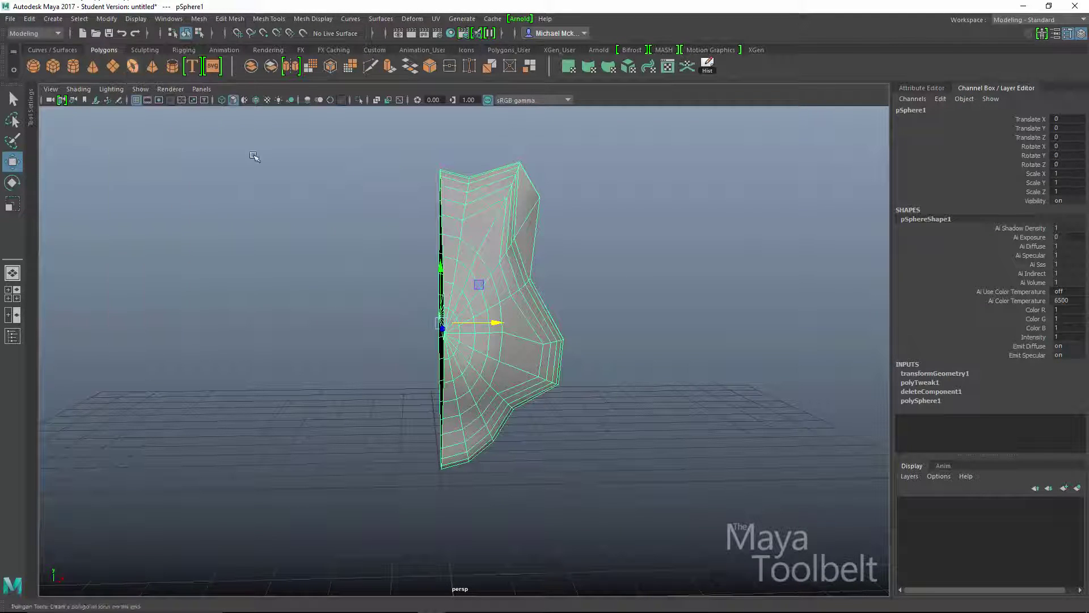
key(ctrl+d)
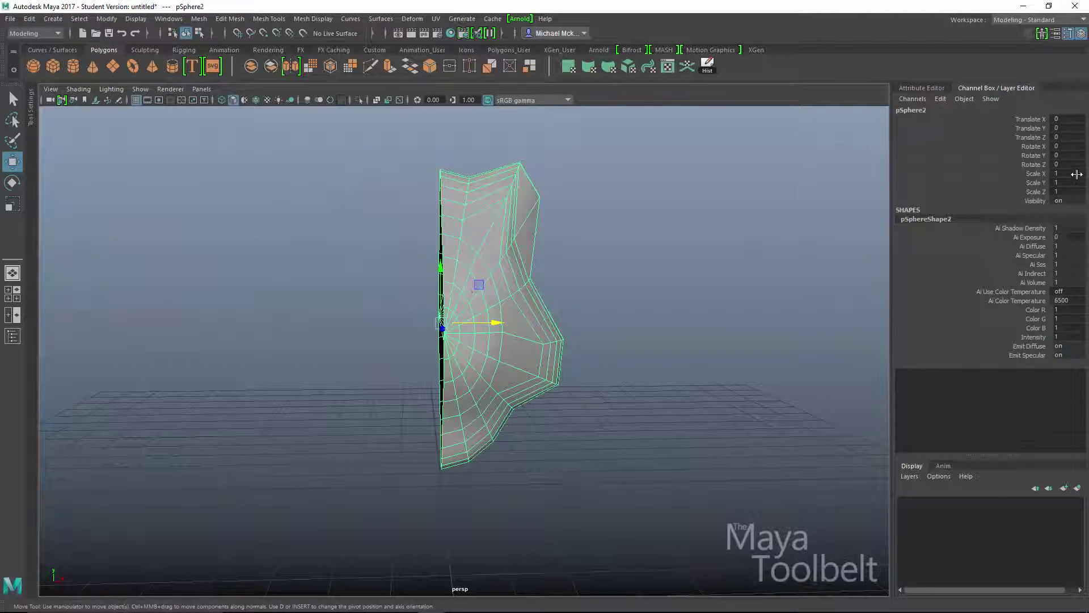
- Mirror the duplicate by setting its Scale X to -1 and inspect how the two halves meet
double_click(1076, 175)
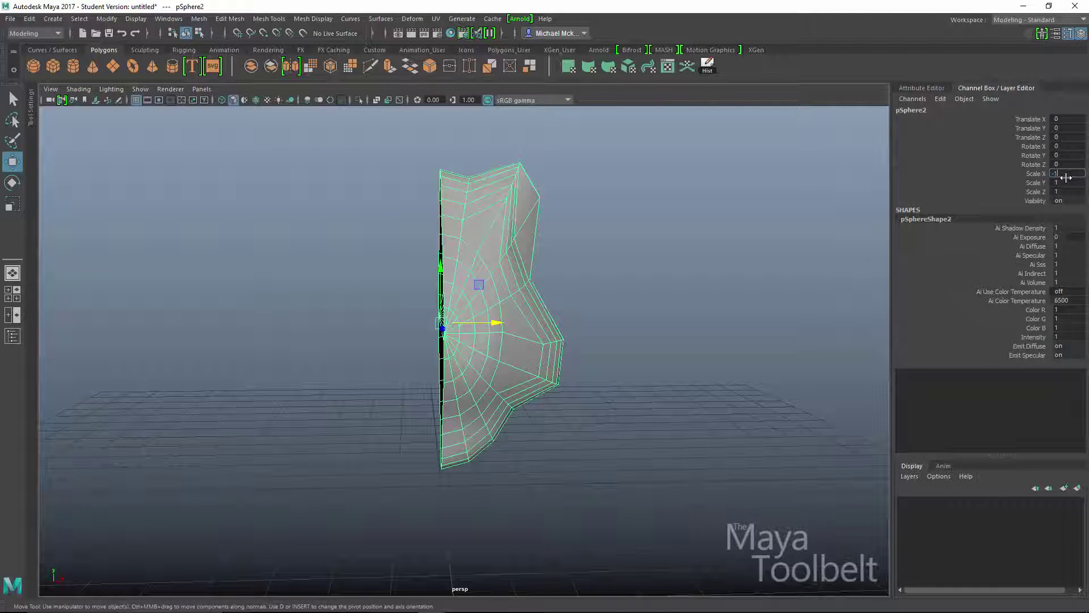
text(-1)
key(Return)
click(612, 260)
alt+drag(524, 305, 548, 325)
click(473, 333)
alt+drag(473, 333, 425, 316)
click(411, 314)
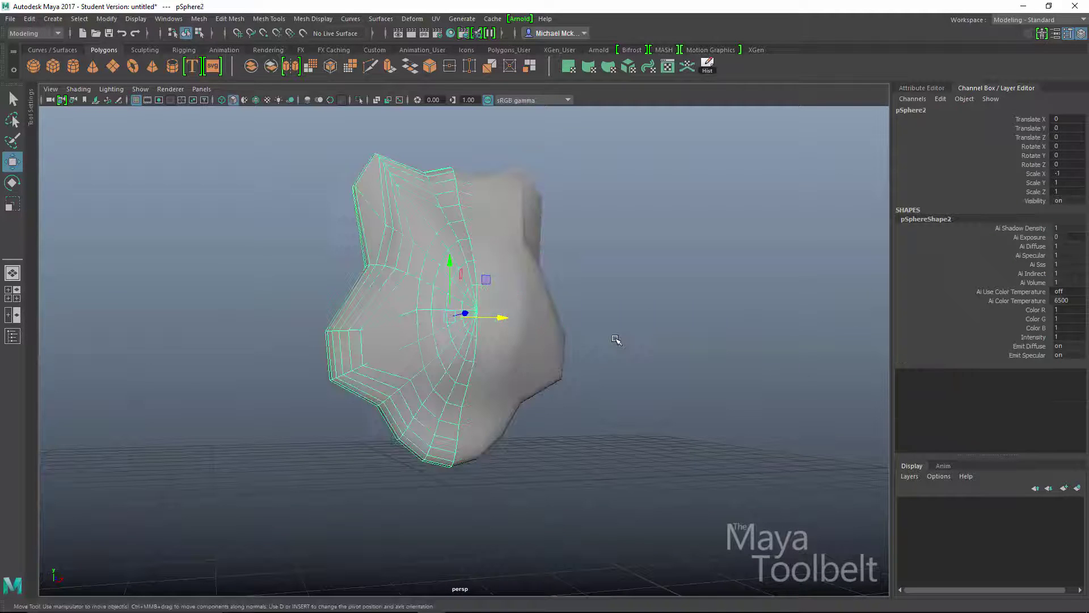
- Delete the mirrored copy and the original half shape from the scene
key(Delete)
click(510, 301)
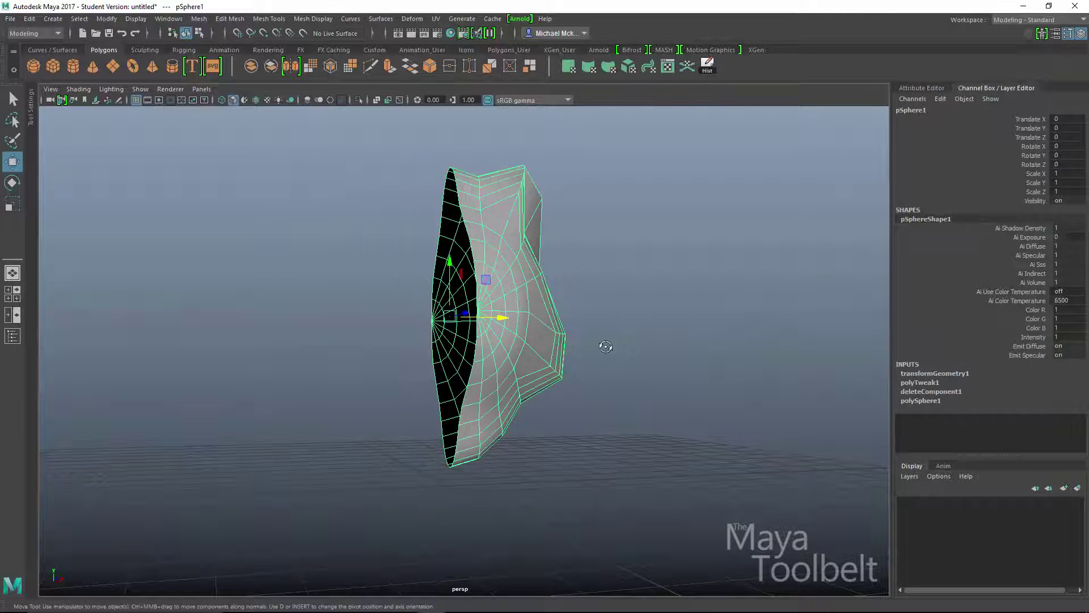
alt+drag(606, 345, 577, 351)
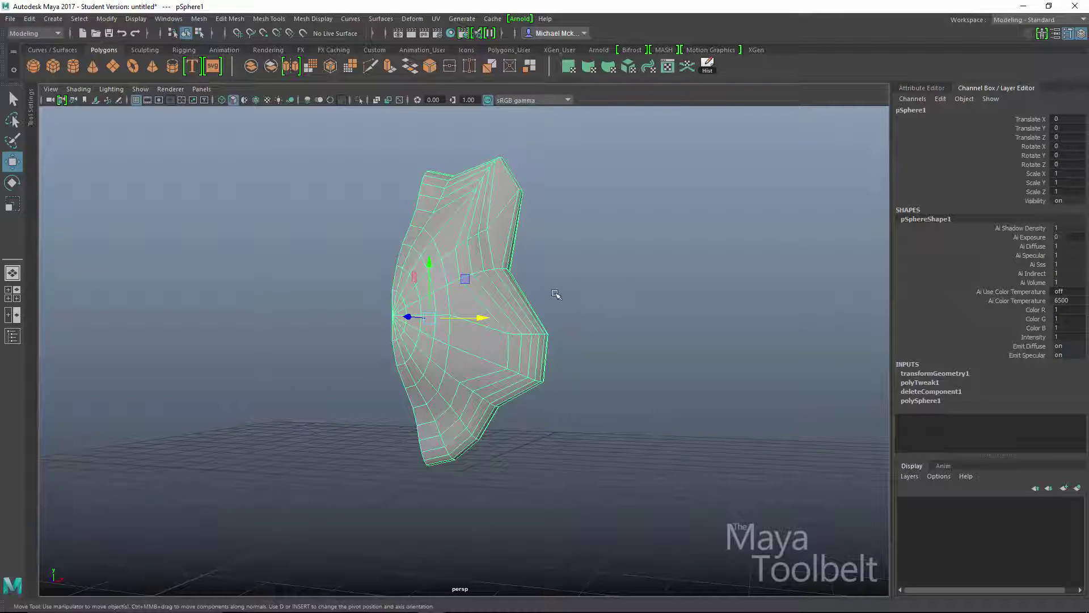
key(Delete)
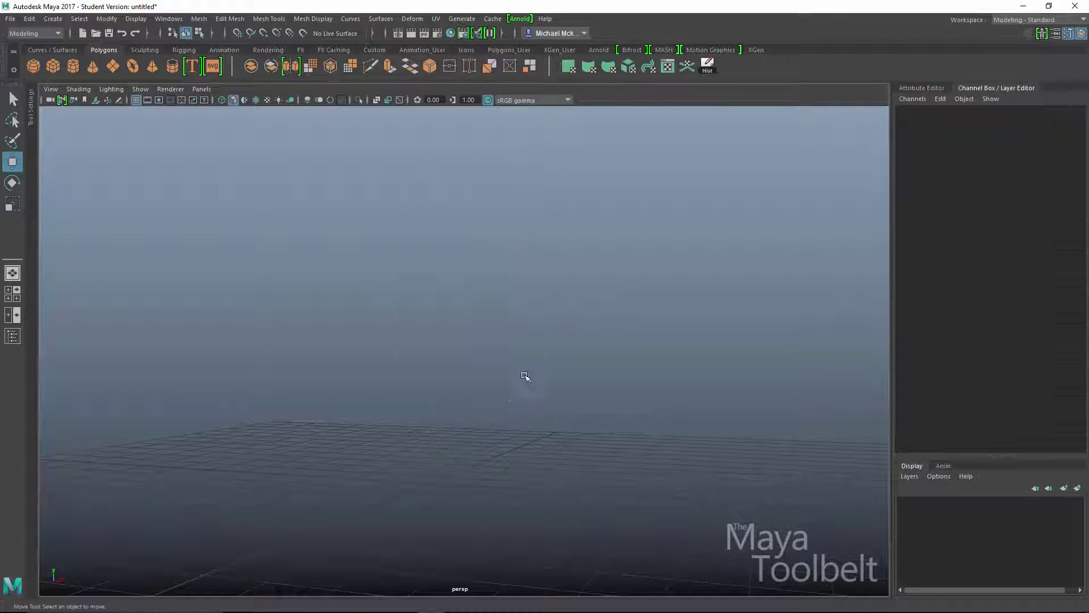
- Create a polygon cube at the origin and scale it into a tall box of about 2.381 × 8.471 × 2.381
click(54, 68)
alt+drag(414, 318, 430, 394)
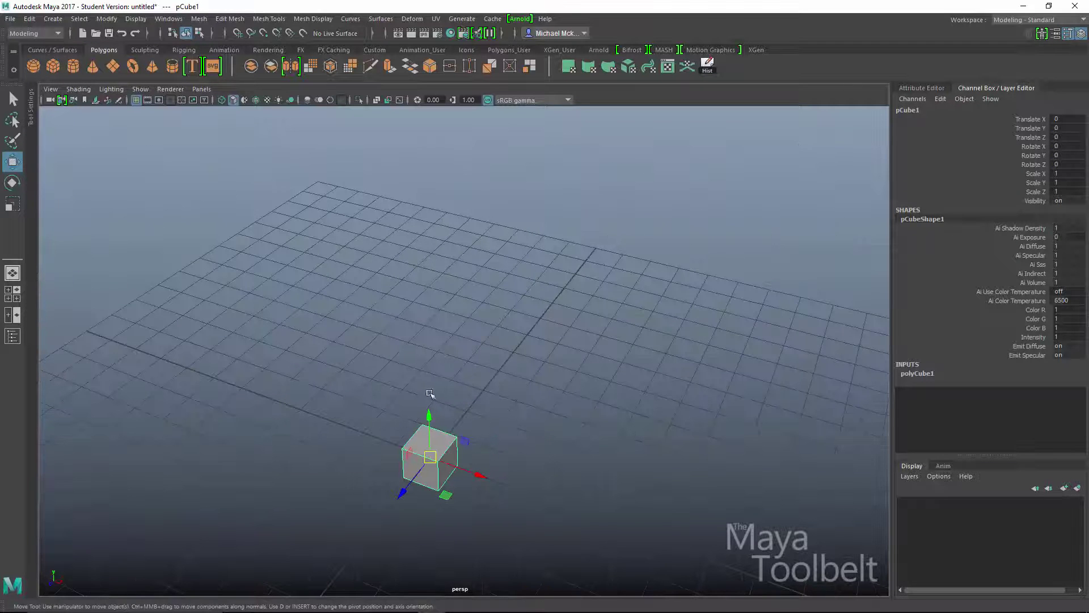
key(r)
drag(430, 458, 490, 293)
- Move the box to about X -5.324, Z -9.604 and rotate it to about X -33.095, Y 25.52, Z -39.554
key(w)
key(e)
key(w)
key(s)
- Move the box's pivot point to the grid origin using grid snapping
key(d)
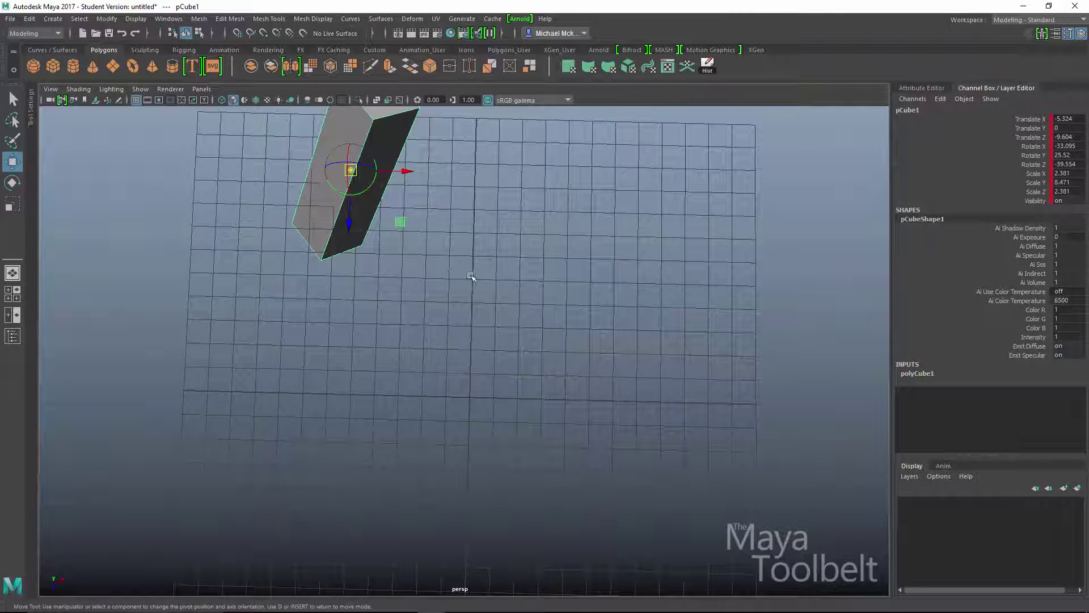
key(x)
middle_drag(488, 304, 493, 398)
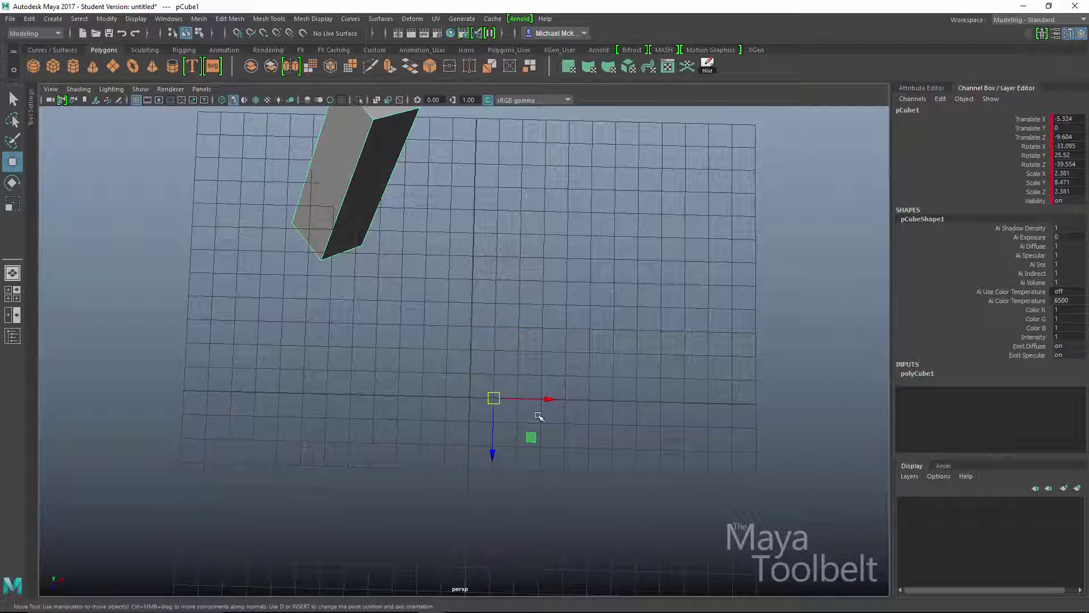
key(d)
key(x)
drag(499, 394, 611, 326)
key(Insert)
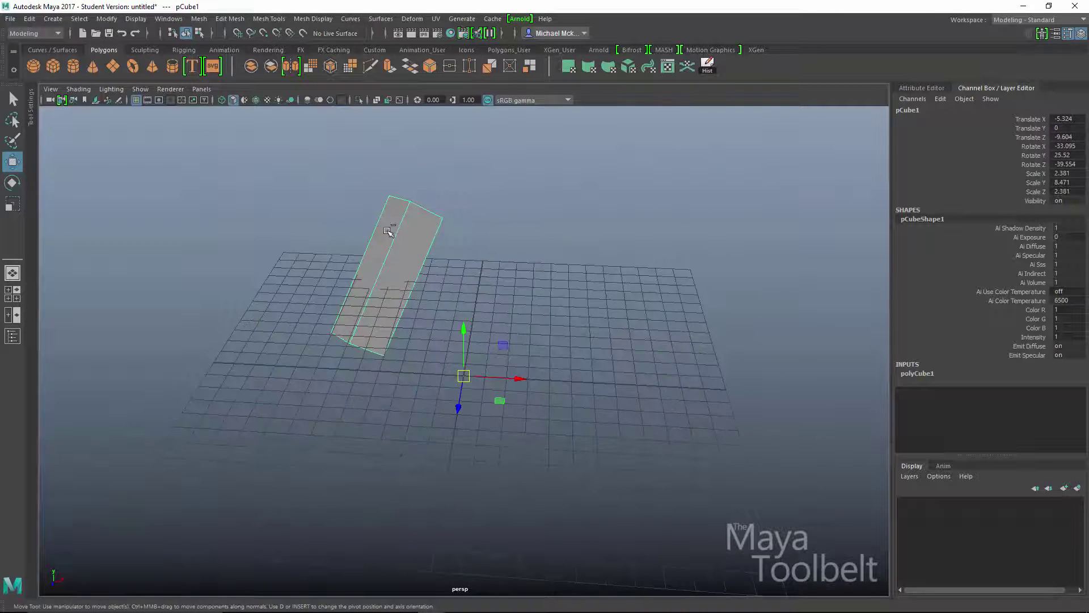
alt+drag(414, 297, 394, 280)
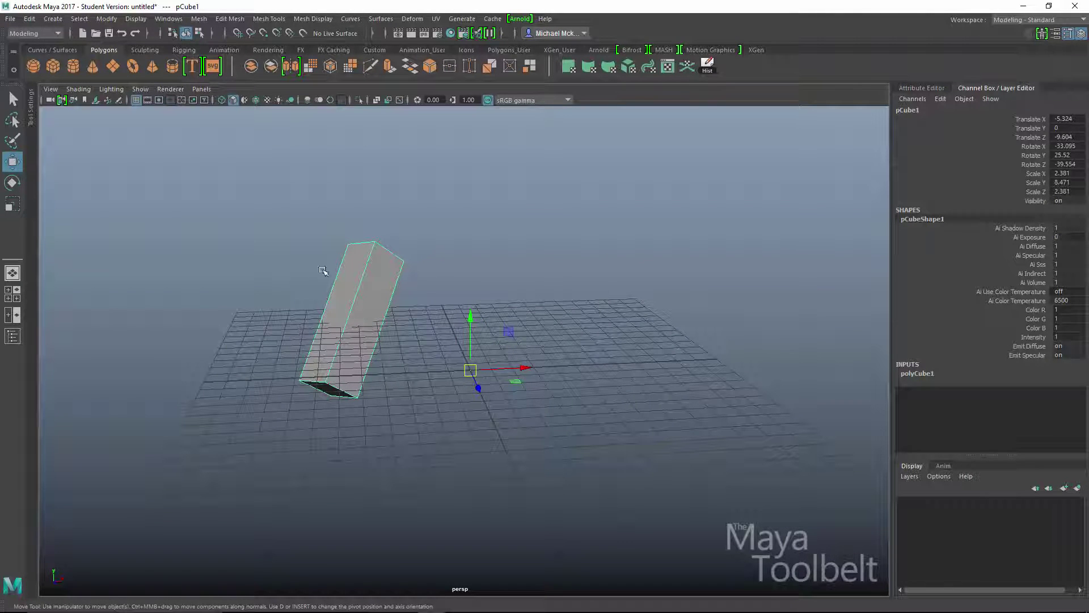
- Duplicate the box and try rotating the copy around the pivot at the origin
key(ctrl+d)
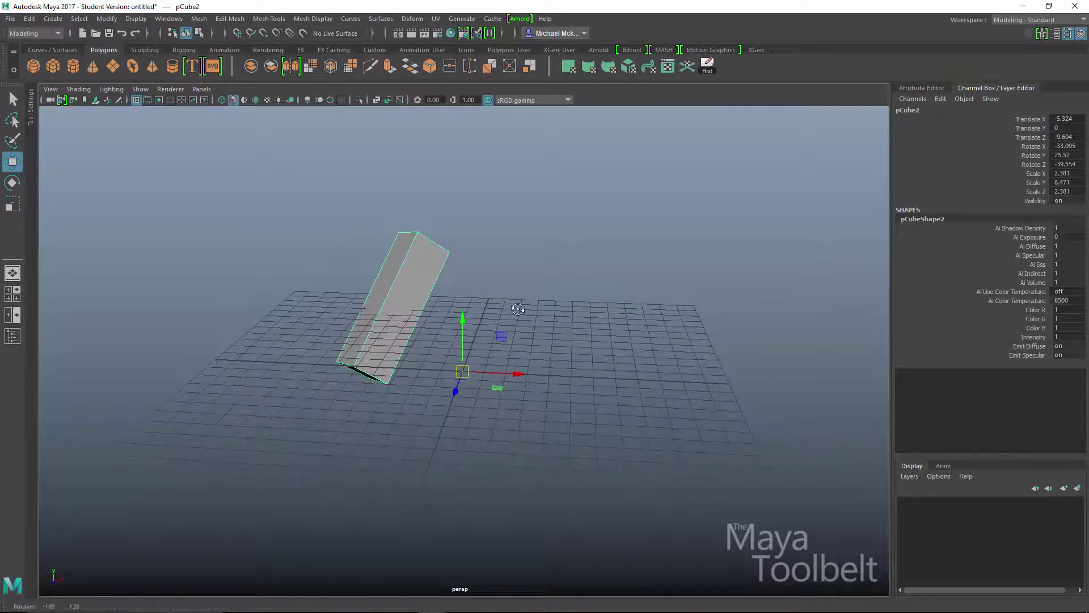
alt+drag(532, 267, 507, 425)
key(e)
alt+drag(559, 388, 531, 372)
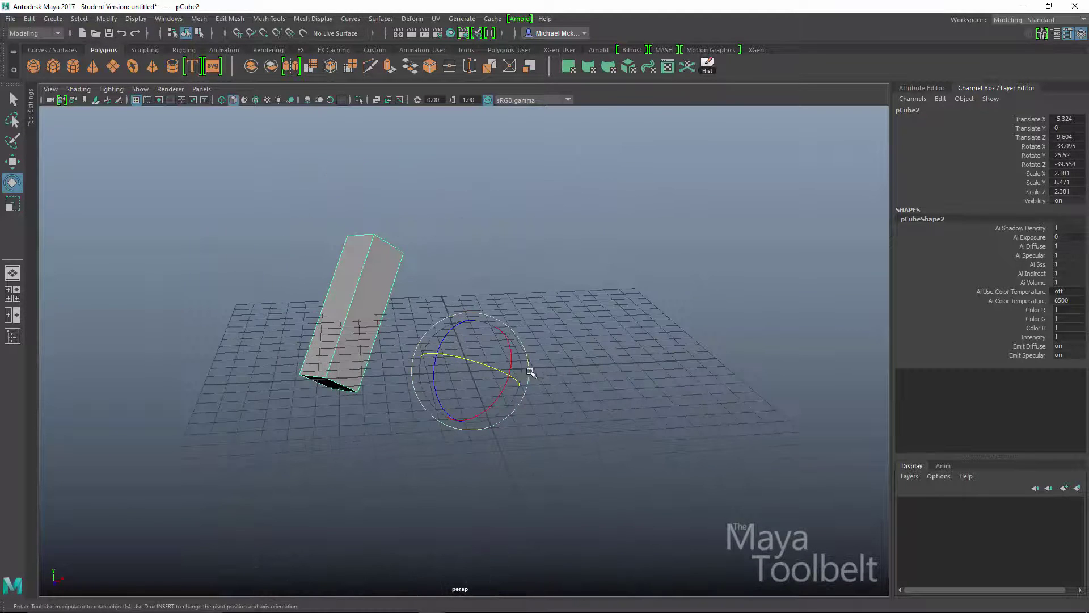
alt+drag(525, 436, 512, 370)
key(e)
alt+drag(524, 368, 567, 368)
drag(507, 399, 490, 406)
alt+drag(595, 309, 728, 279)
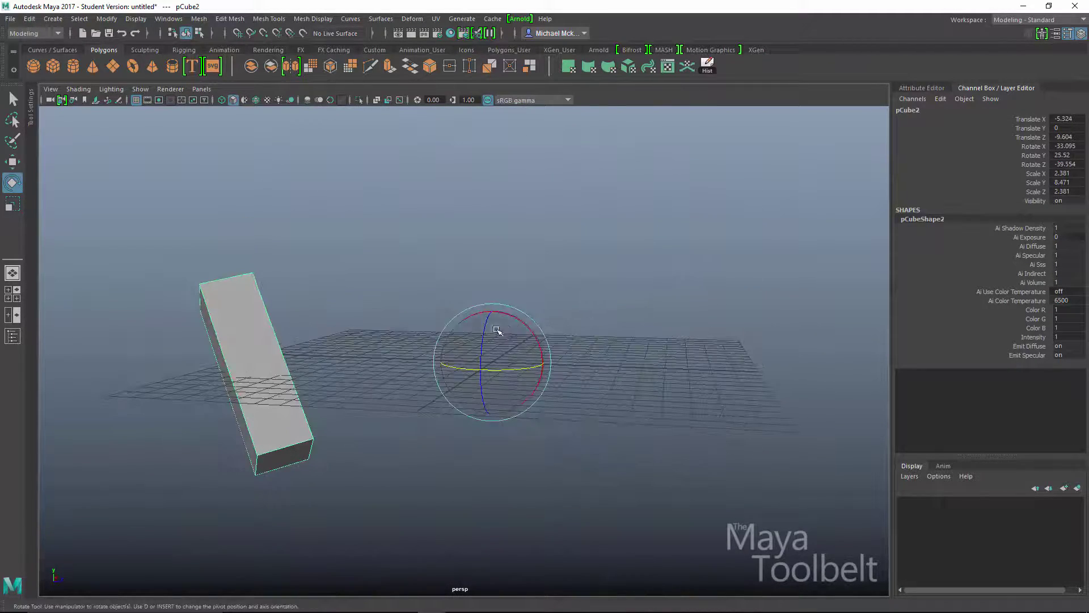
- Rotate the duplicate around the origin pivot to about Rotate X -19.064, Y 7.85, Z -35.458, undoing unwanted attempts
alt+drag(618, 317, 584, 219)
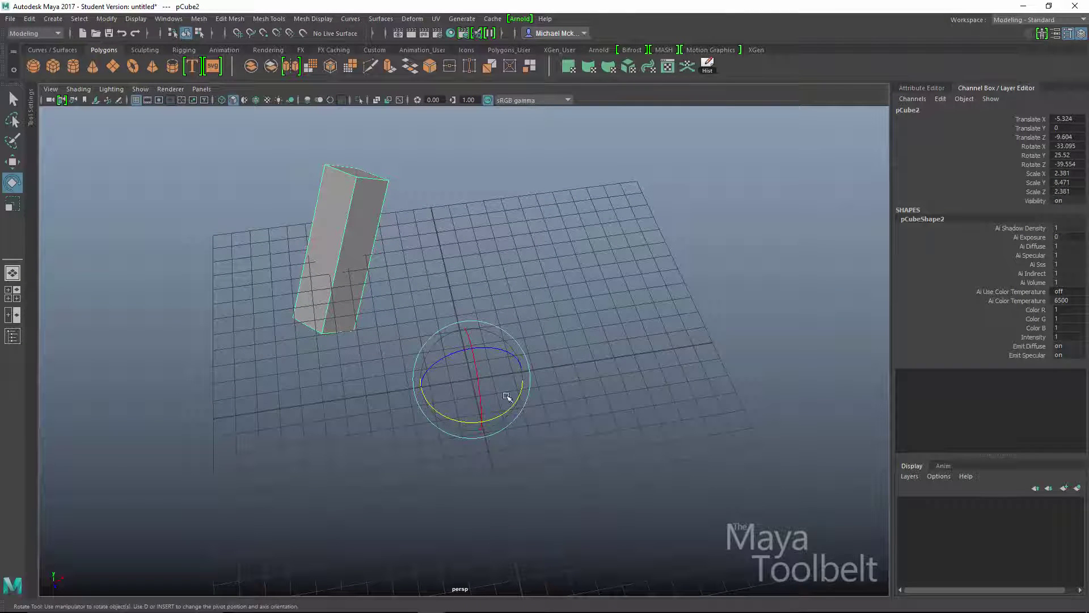
drag(512, 410, 480, 422)
key(ctrl+z)
key(ctrl+z)
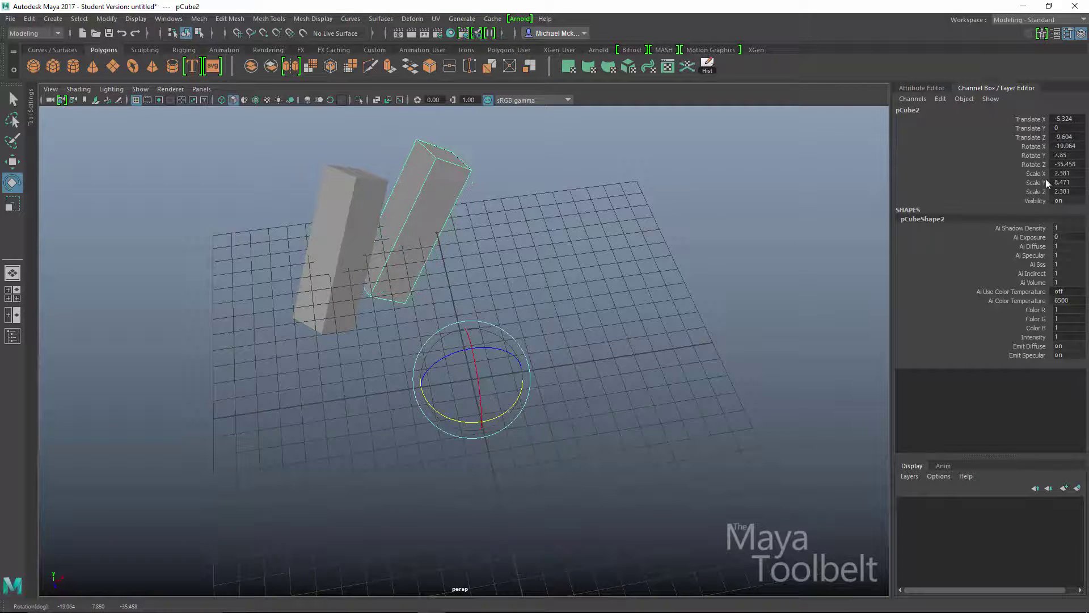
- Undo the duplicate box's rotations, including another trial turn around the origin pivot, and undo the duplication itself
alt+drag(612, 357, 534, 363)
key(ctrl+z)
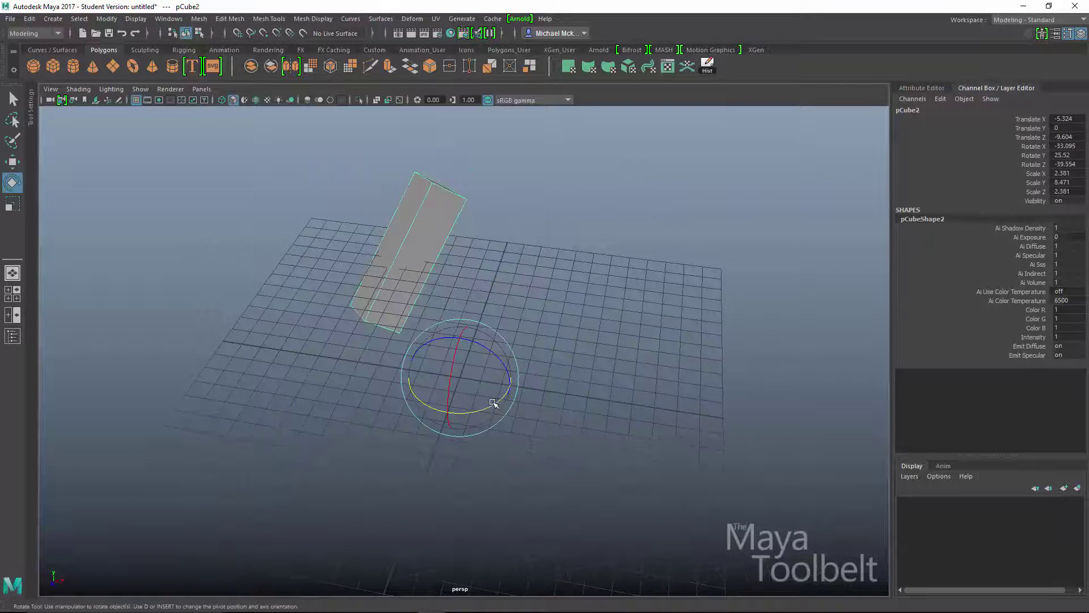
drag(495, 404, 470, 410)
alt+drag(704, 270, 592, 312)
key(ctrl+z)
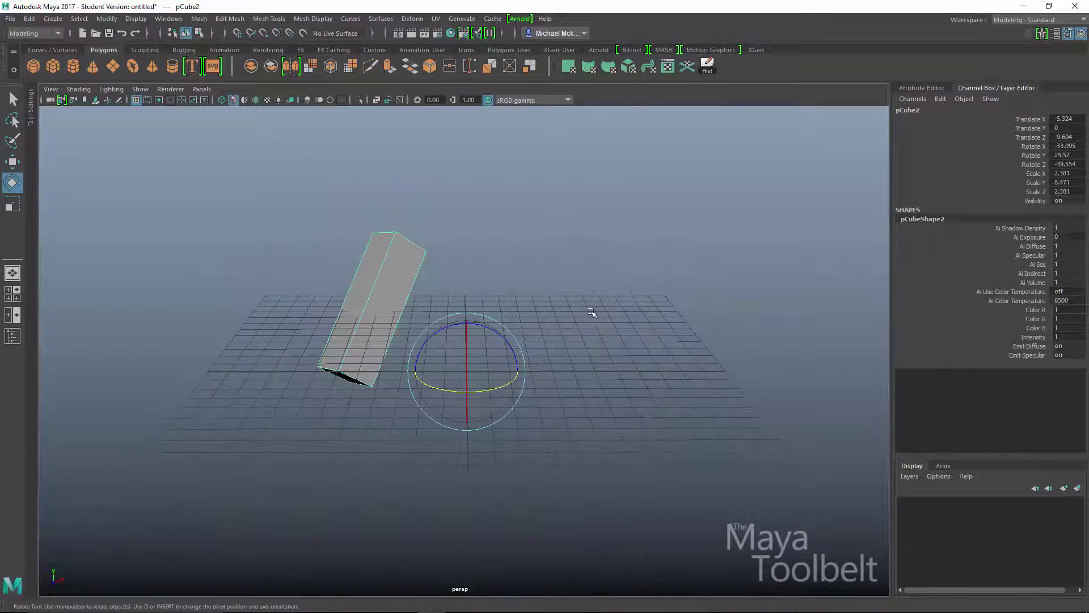
key(ctrl+z)
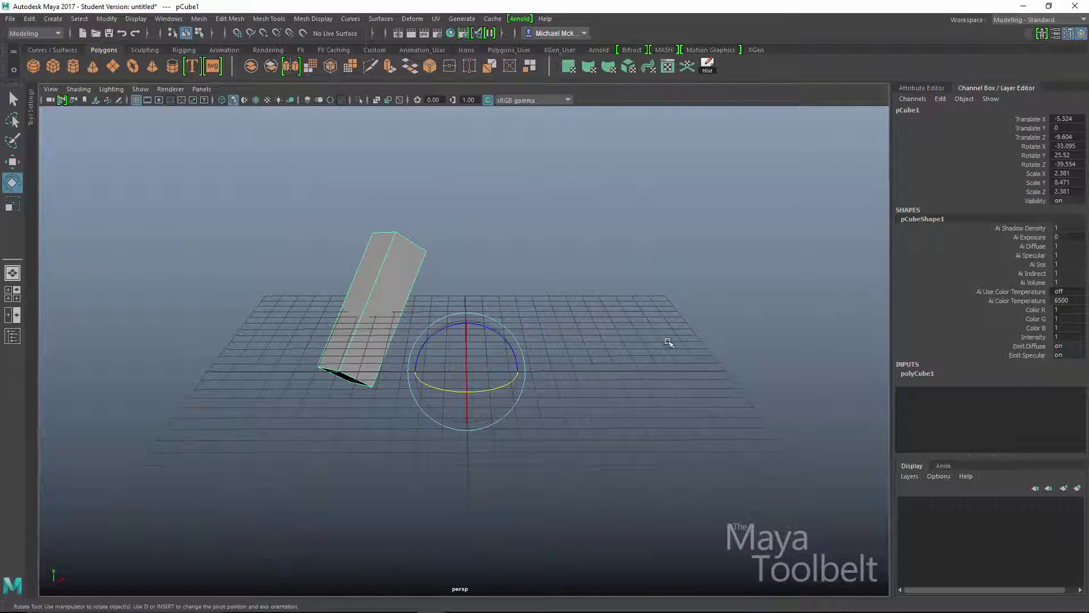
- Freeze the transformations of the original box while its pivot stays at the grid origin
click(116, 19)
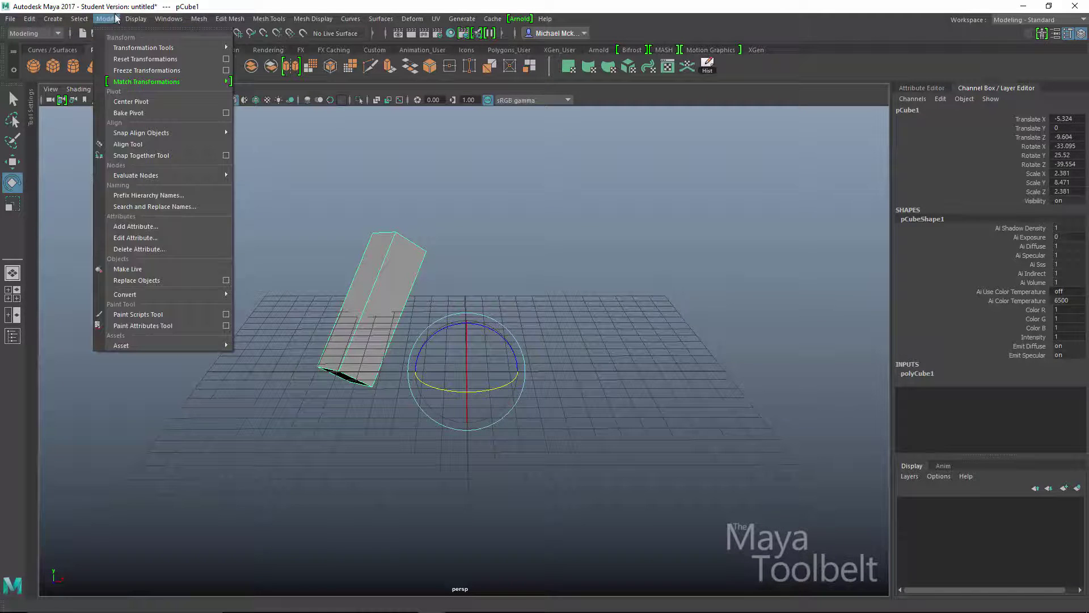
click(136, 71)
alt+drag(575, 262, 532, 366)
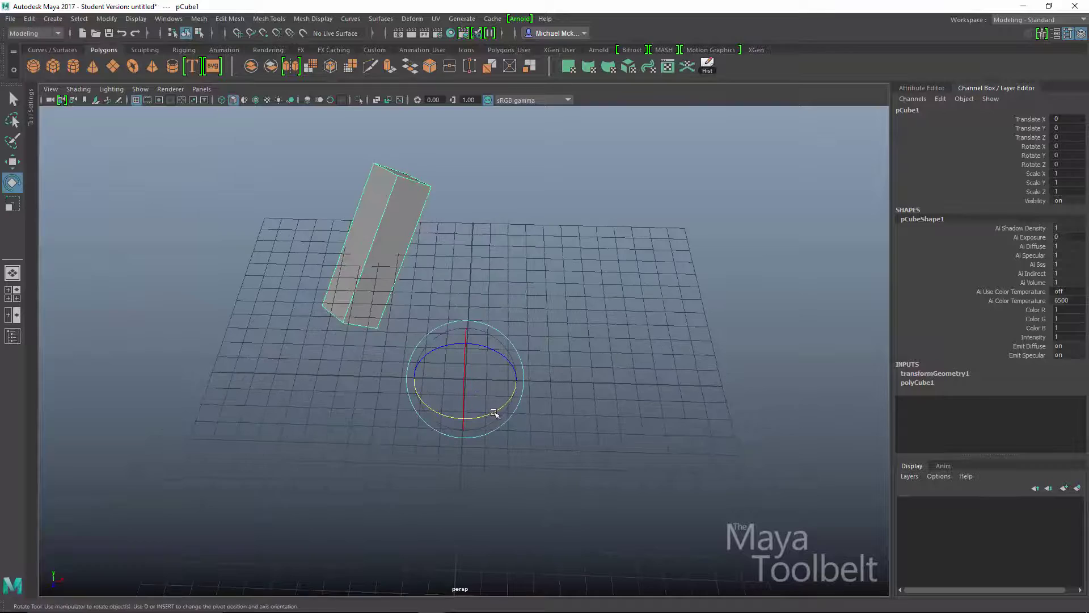
- Duplicate the frozen box and set the copy's Rotate Y to -30
drag(493, 409, 471, 419)
key(ctrl+z)
key(ctrl+d)
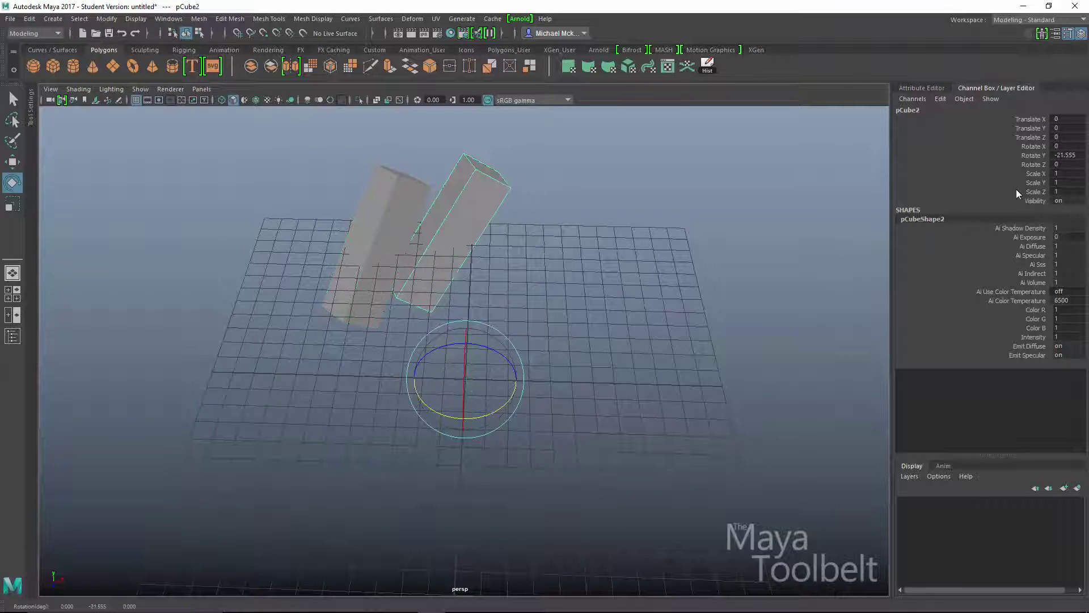
click(1060, 154)
text(-)
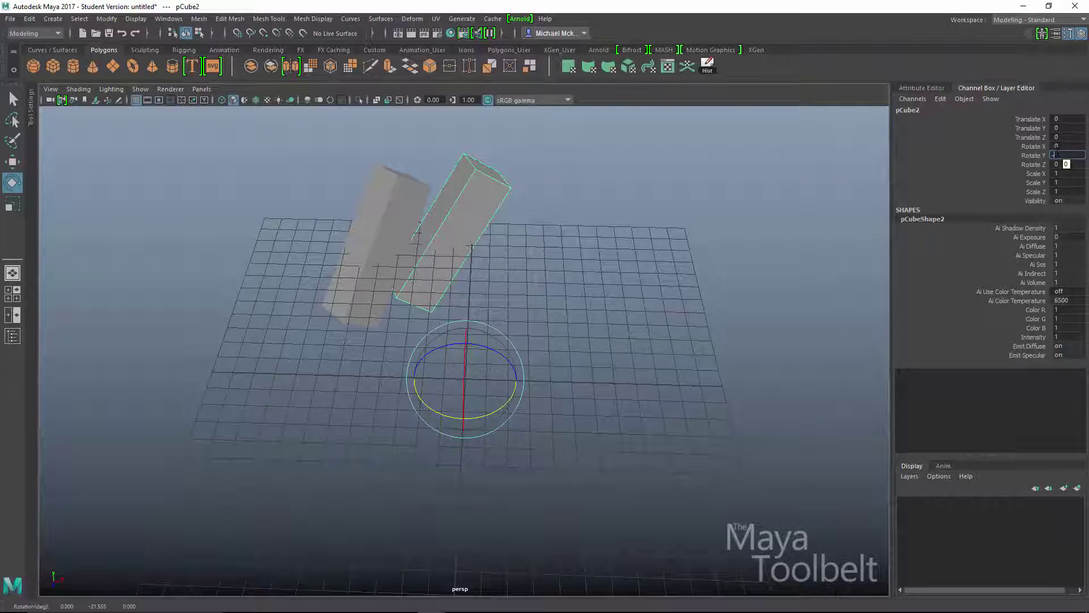
text(30)
key(Return)
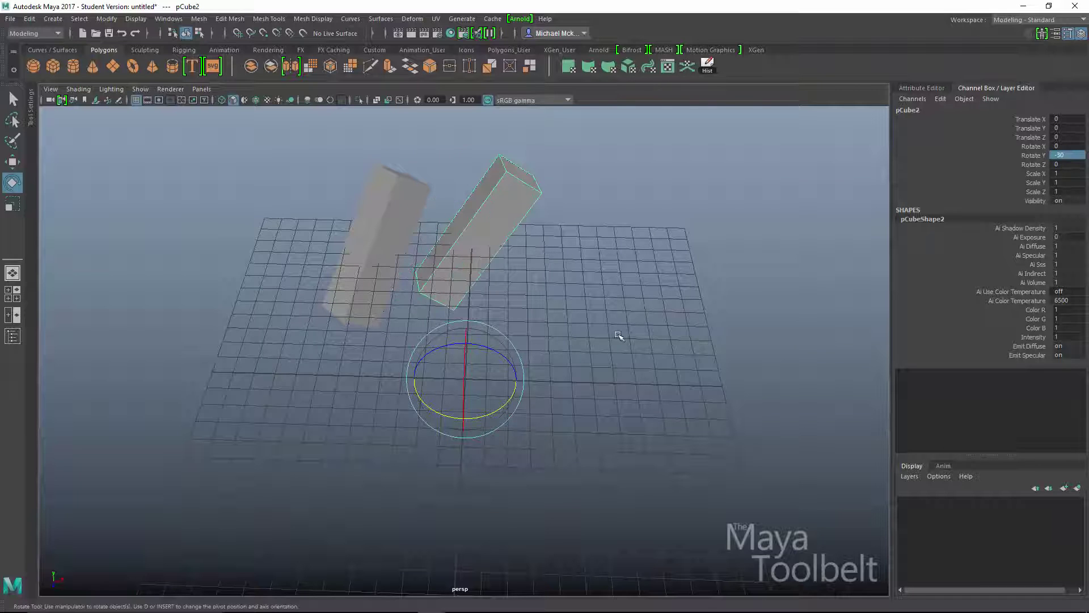
- Repeat the duplication with its 30-degree rotation until twelve boxes form a full ring around the origin
alt+drag(601, 361, 620, 362)
key(shift+d)
key(shift+d)
key(shift+d)
key(shift+d)
key(shift+d)
key(shift+d)
key(shift+d)
key(shift+d)
key(shift+d)
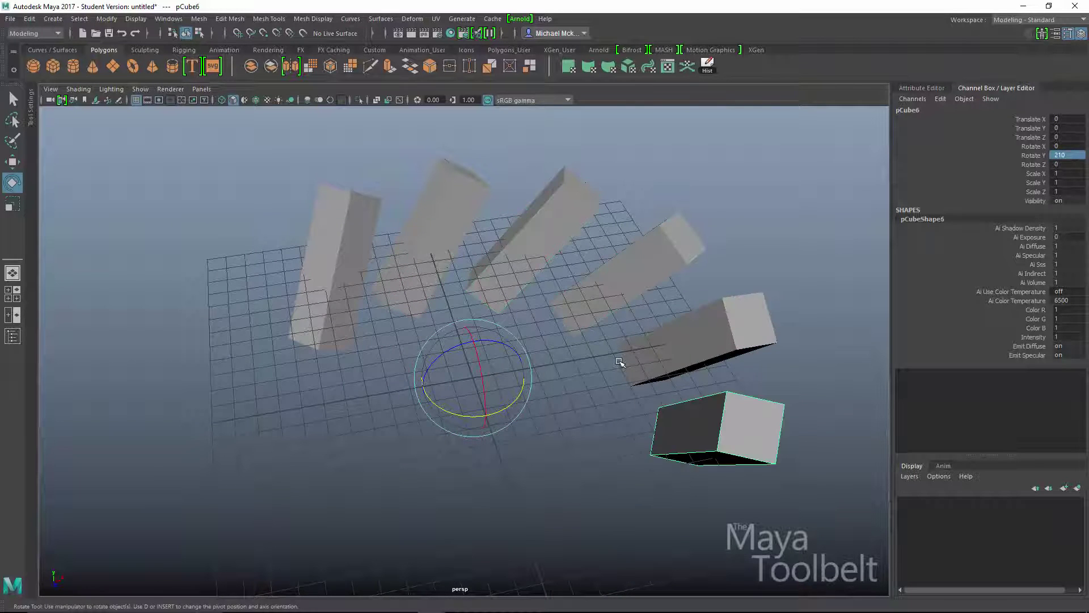
key(shift+d)
alt+drag(620, 361, 564, 339)
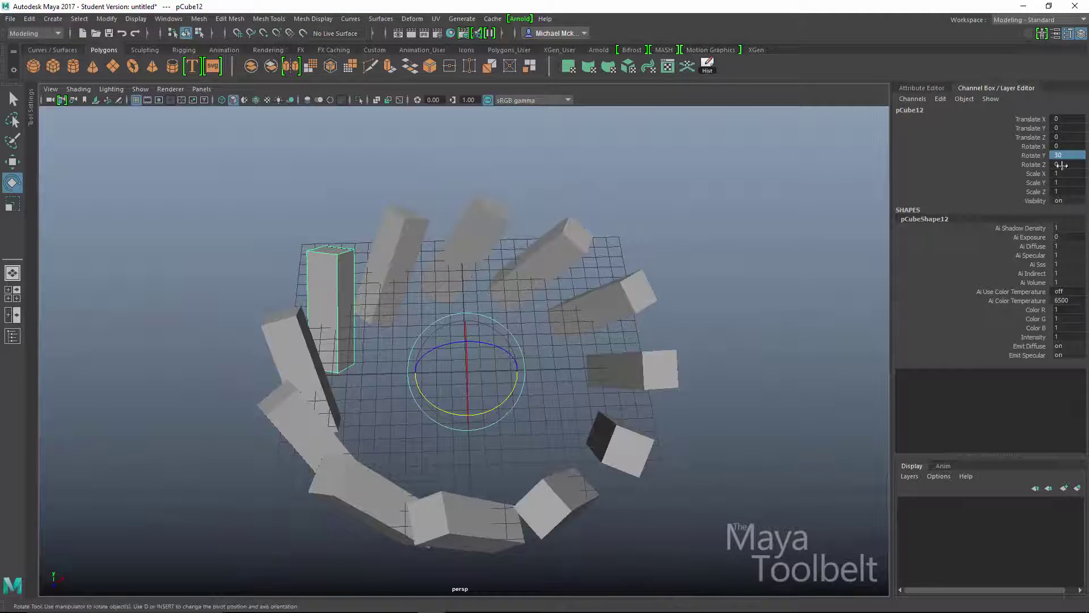
- Check the original box within the ring and delete all the boxes from the scene
click(407, 222)
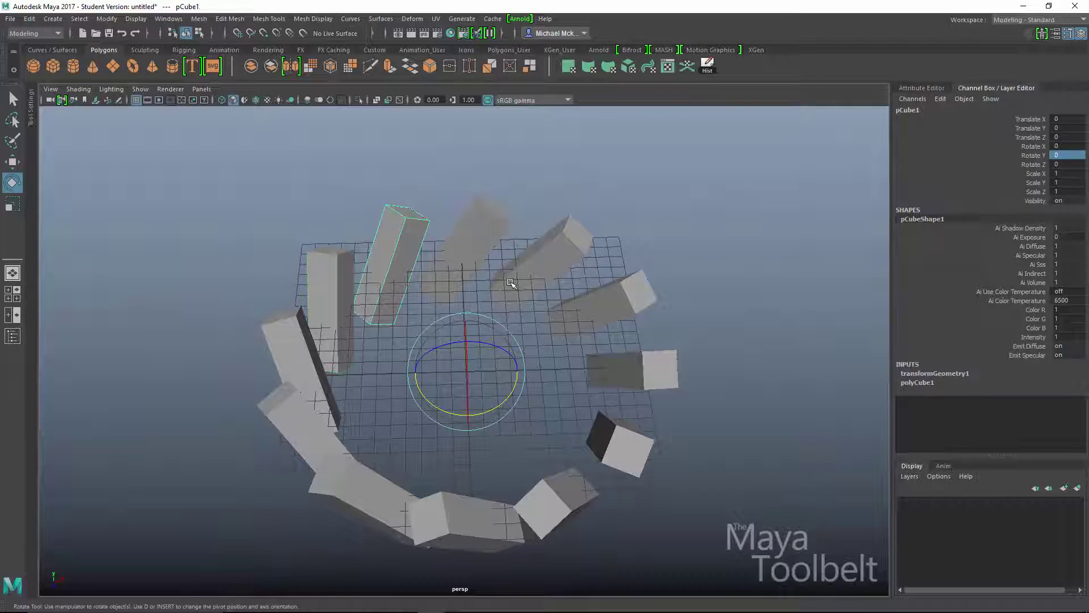
alt+drag(530, 311, 570, 283)
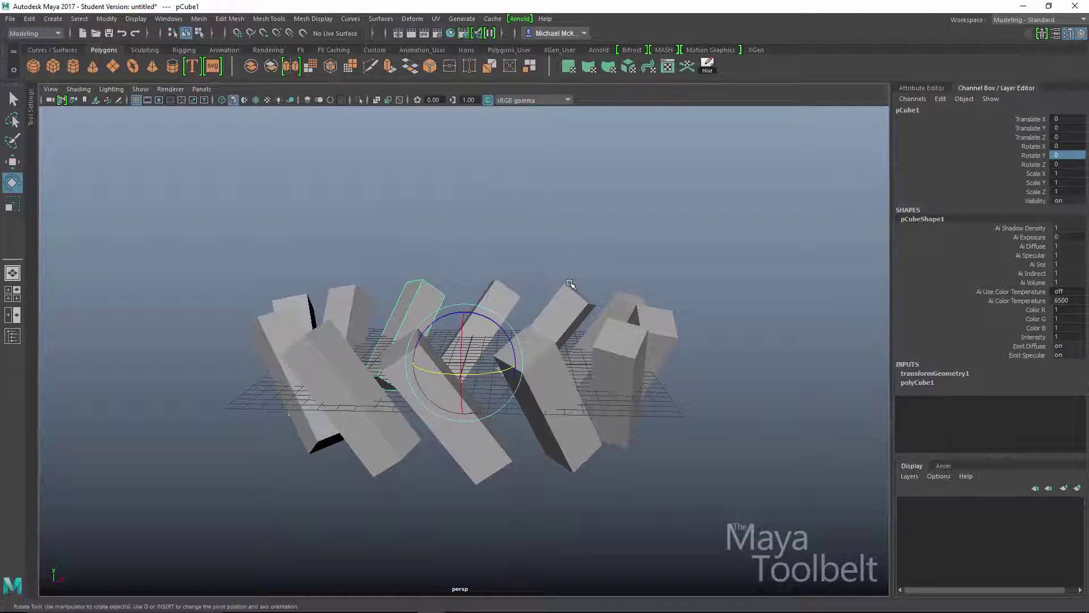
alt+drag(647, 251, 716, 250)
drag(736, 221, 248, 516)
key(Delete)
alt+drag(526, 260, 471, 280)
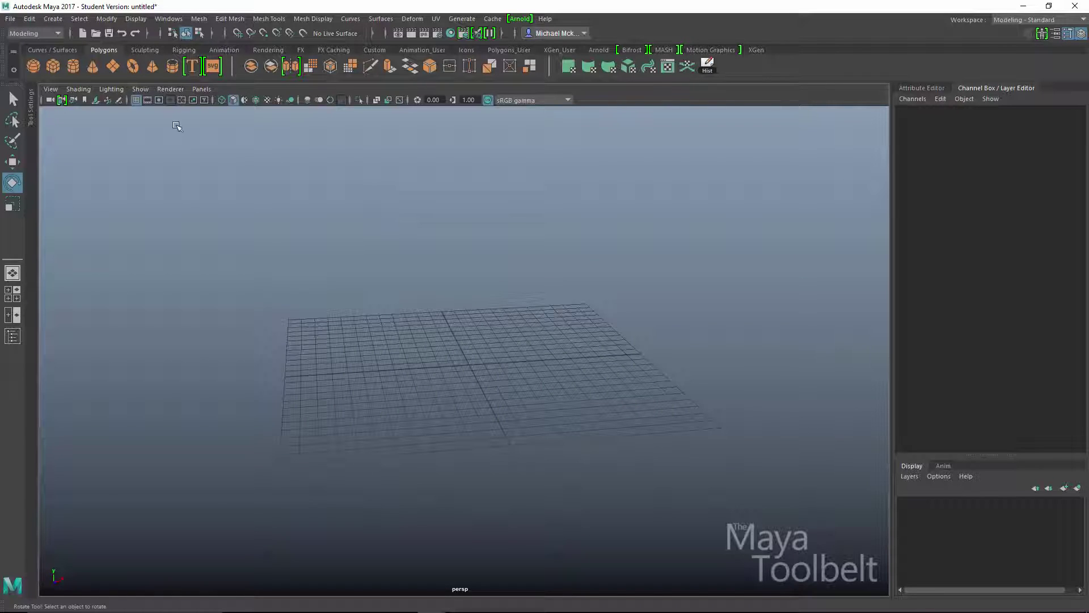
- Open the Freeze Transformations options and toggle the Translate, Rotate and Scale settings, leaving all three enabled
click(104, 20)
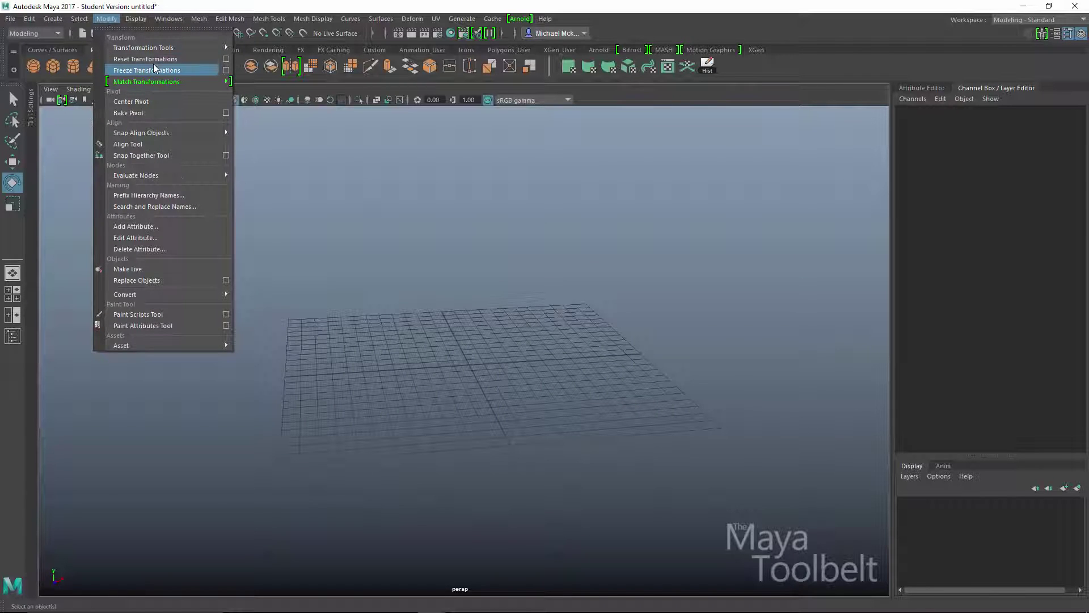
click(226, 73)
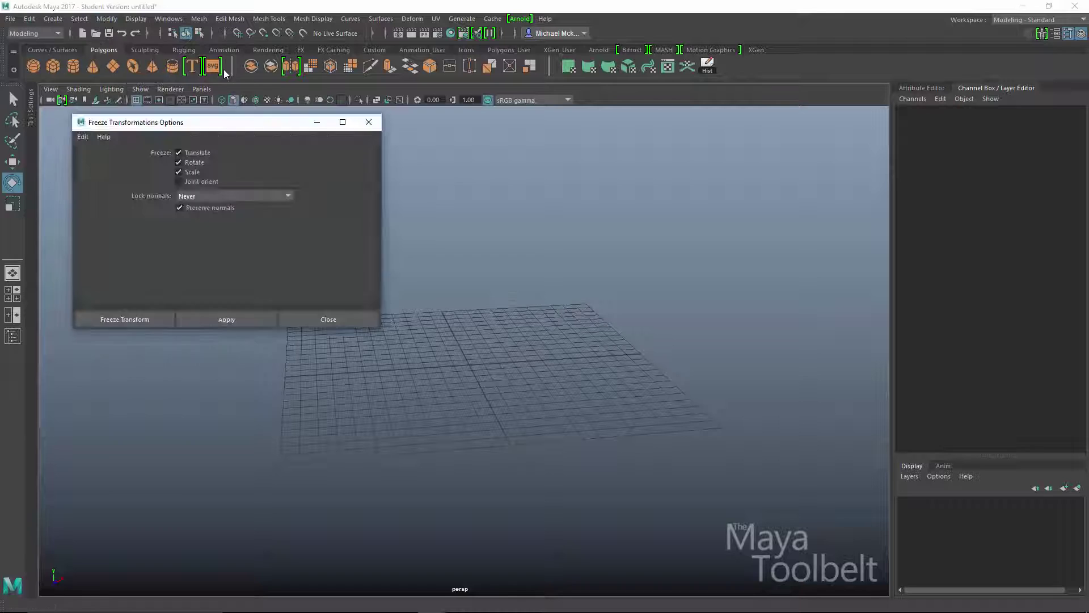
drag(210, 126, 225, 136)
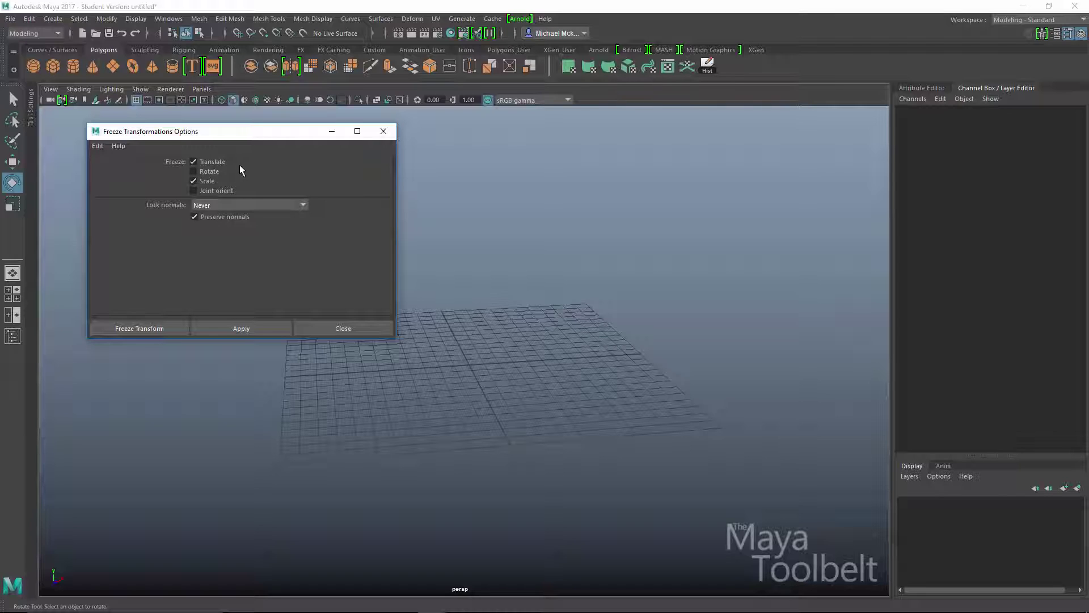
click(206, 181)
click(219, 161)
click(210, 172)
click(209, 163)
click(209, 180)
- Switch to the Rigging menu set and create a chain of five joints zigzagging across the grid
click(54, 34)
click(32, 58)
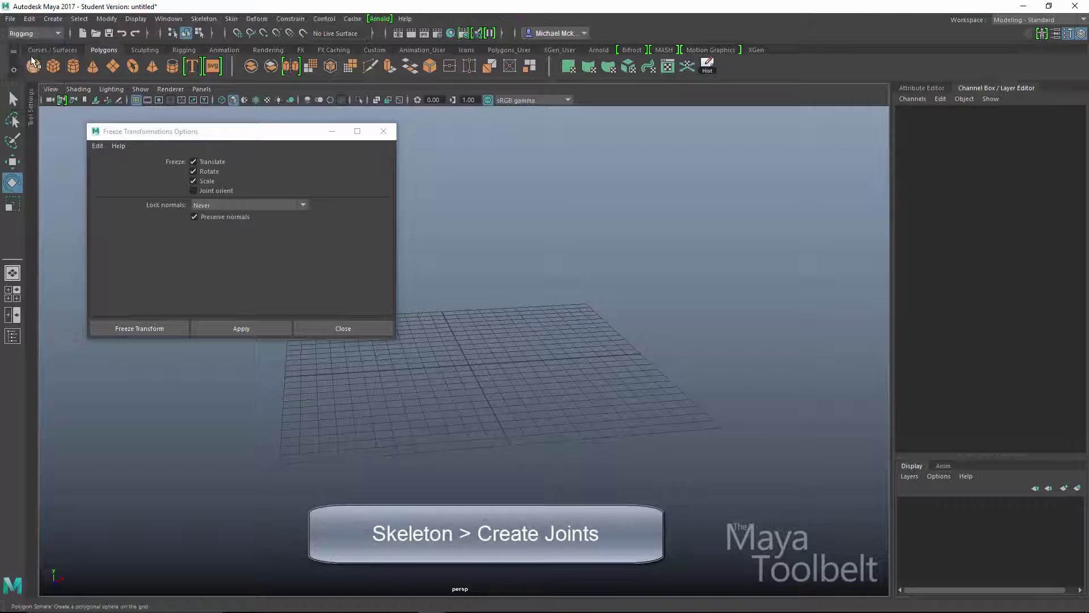
click(210, 21)
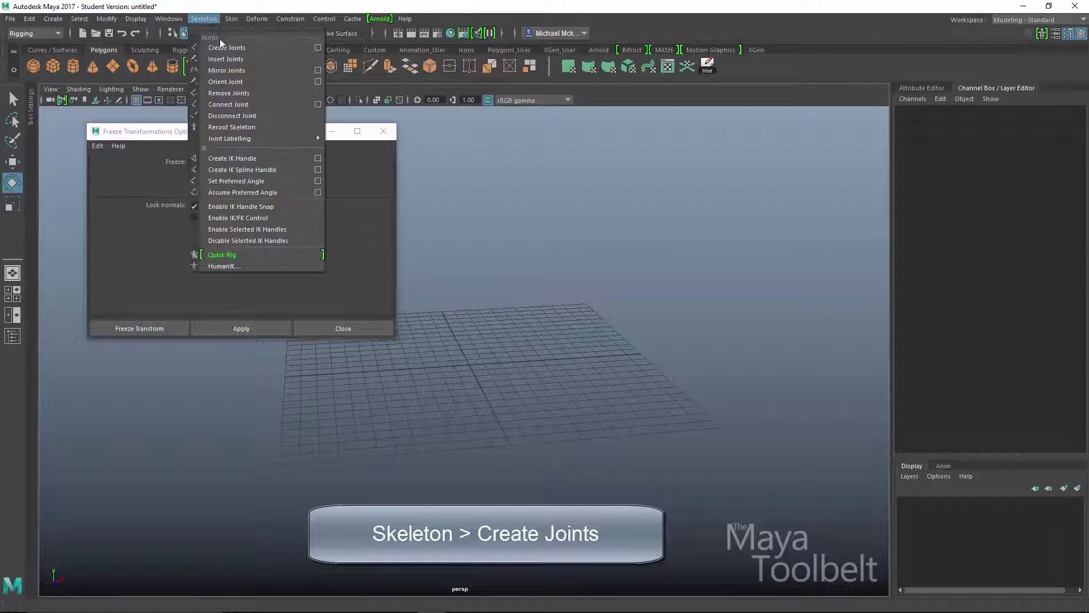
click(231, 46)
click(337, 412)
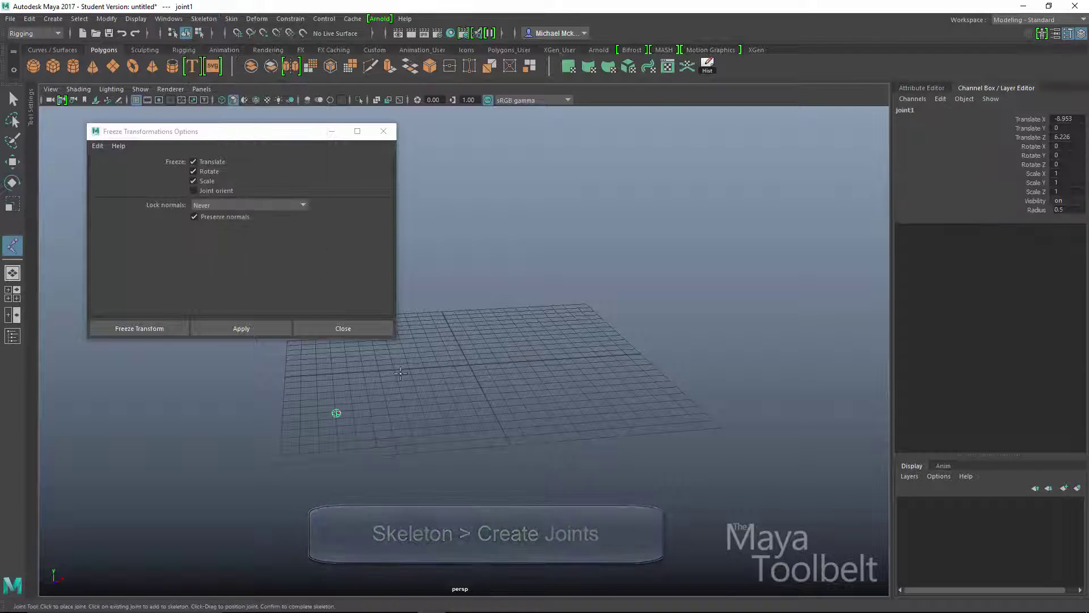
click(401, 375)
click(538, 381)
click(623, 441)
click(687, 391)
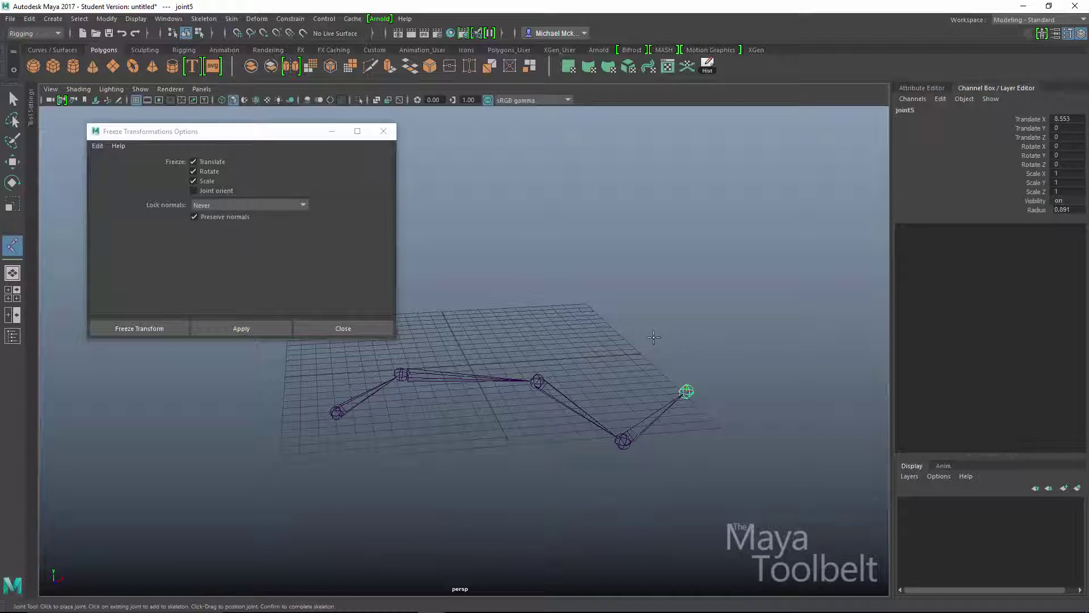
key(Return)
- Delete the whole joint chain, leaving the Joint orient option disabled
key(e)
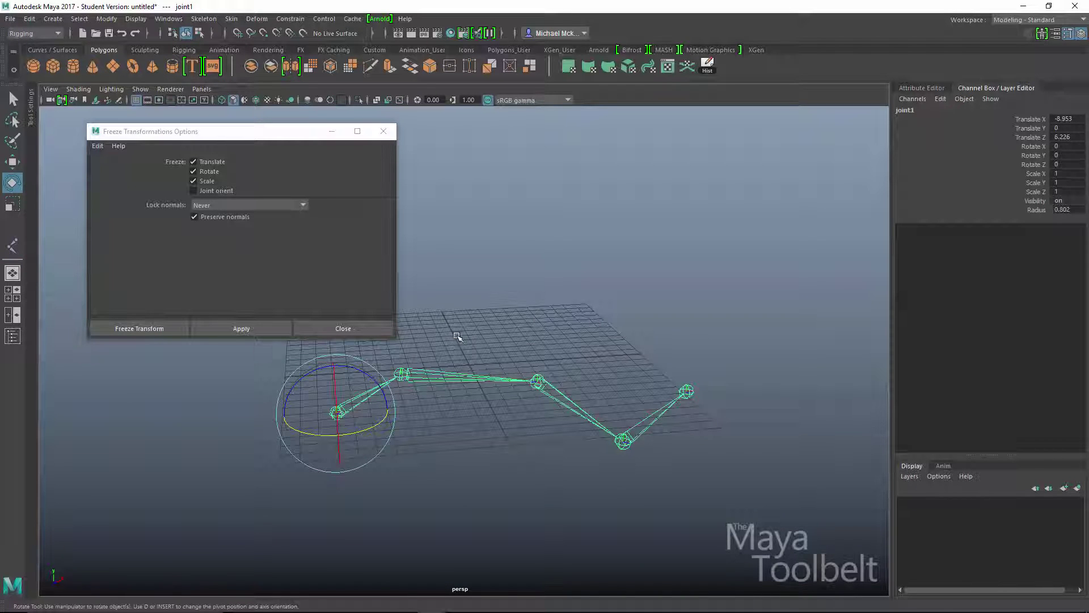
click(217, 191)
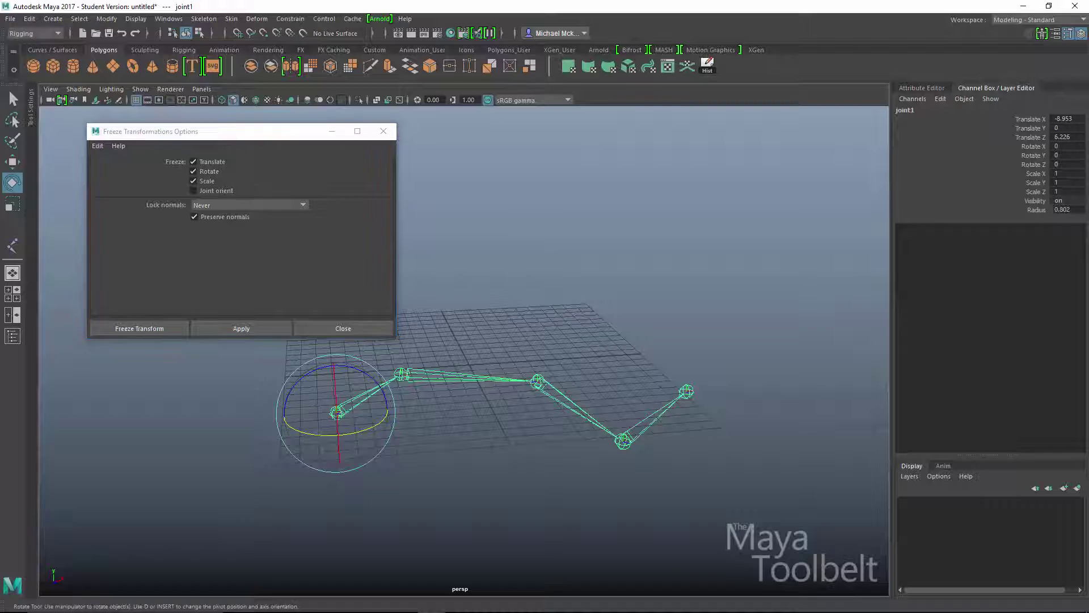
key(Delete)
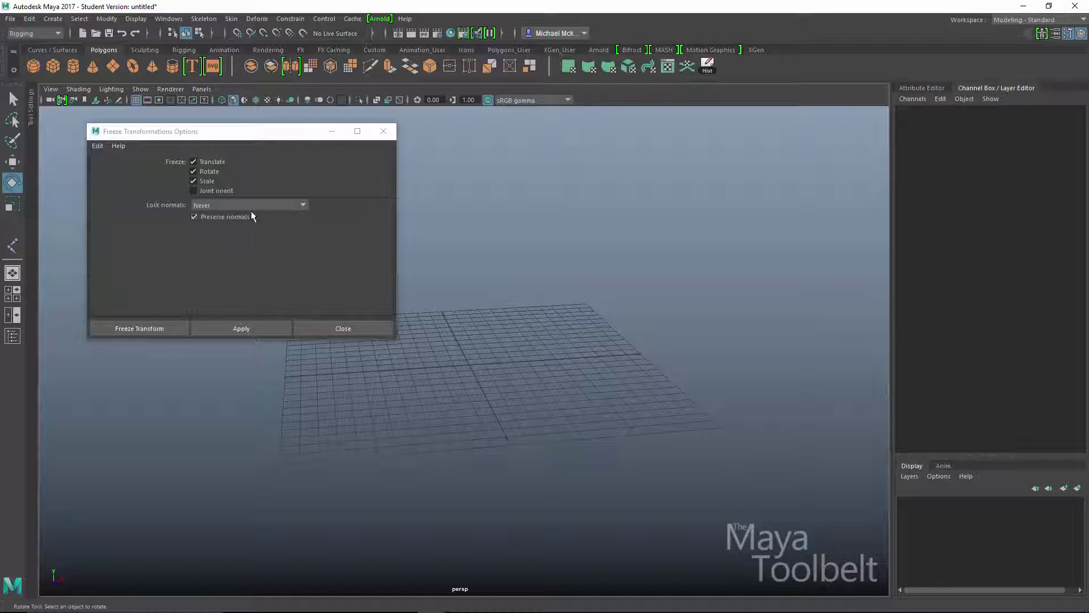
- Create a polygon cube, scale it to about 4.261, 11.499, 4.261 and rotate it to about -69.791, 25.179, -64.214
click(54, 66)
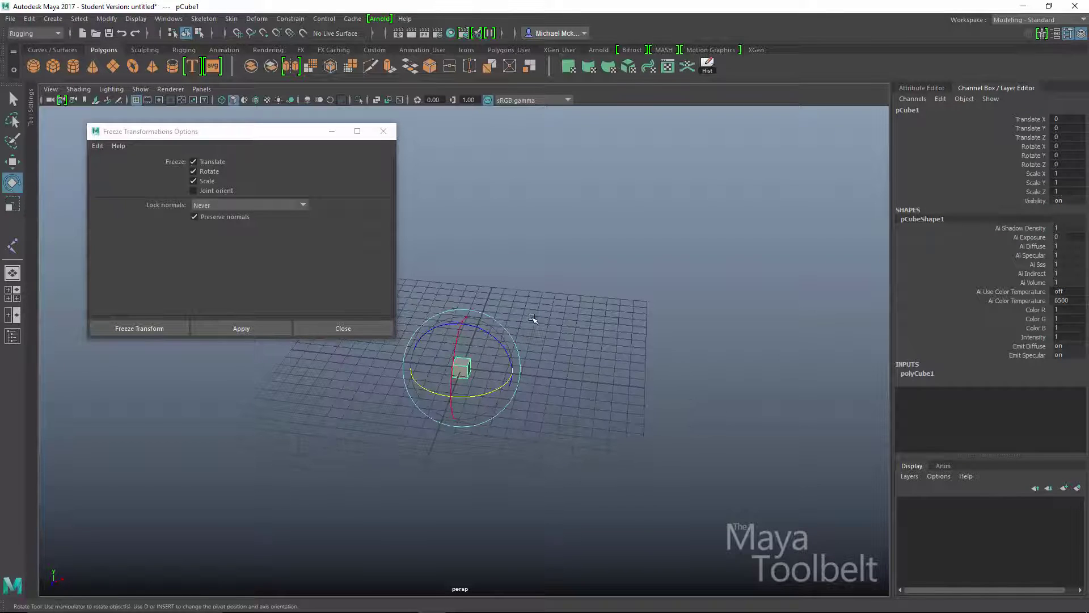
key(w)
alt+drag(567, 368, 605, 391)
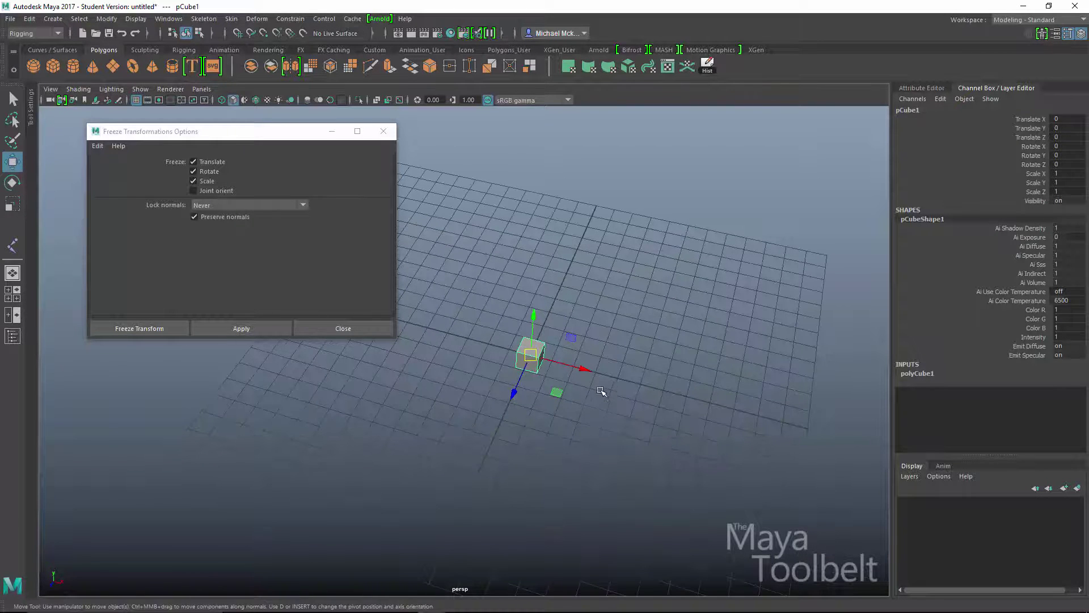
key(r)
drag(533, 318, 536, 273)
drag(538, 356, 600, 327)
key(e)
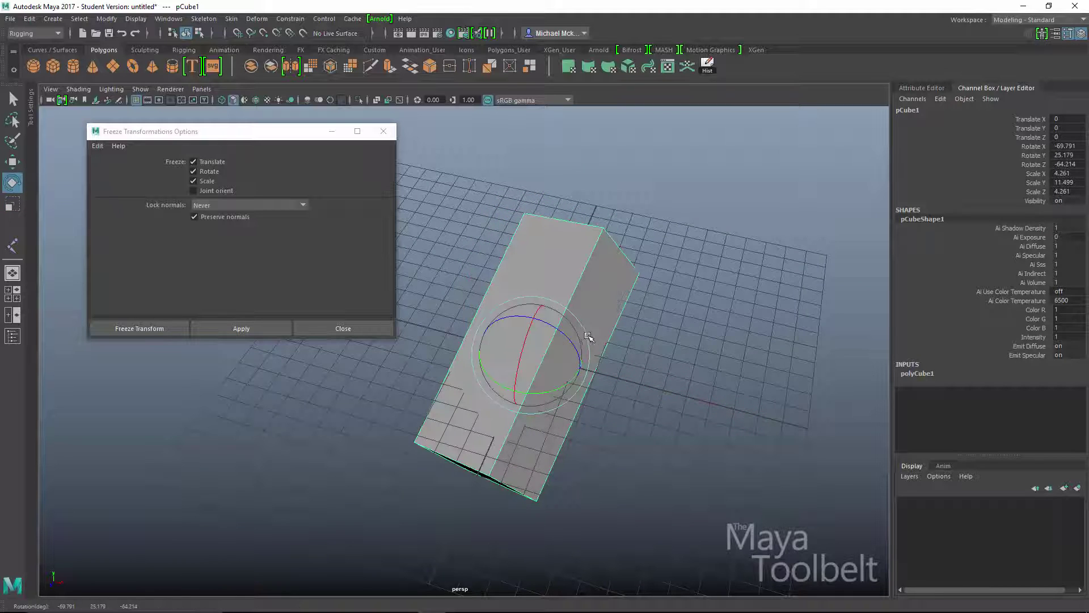
key(w)
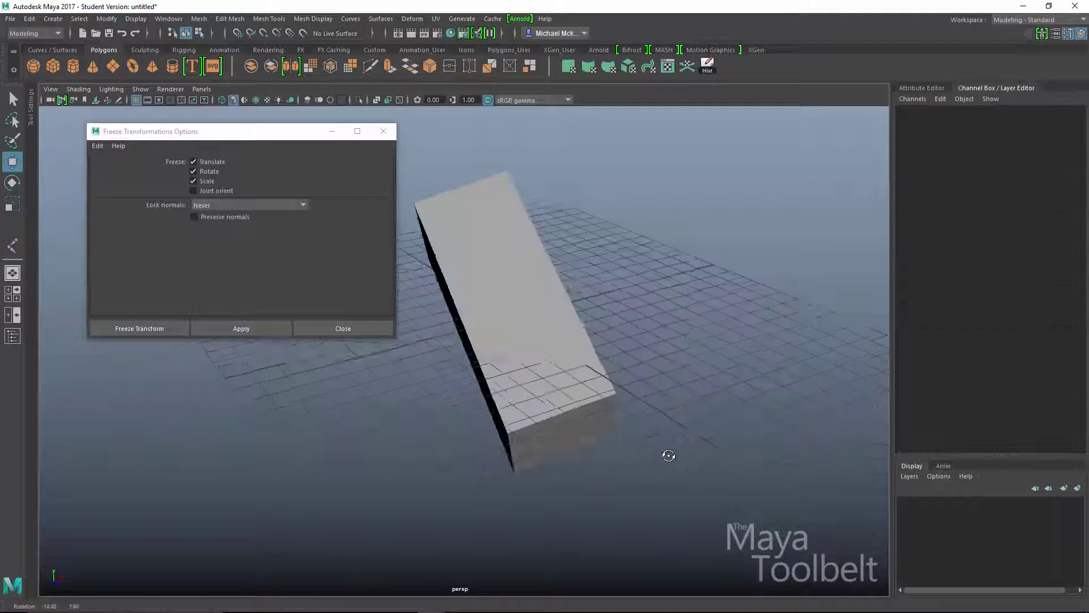
- Select the tilted box and scale it negatively along its Z axis to about -5.222
alt+drag(668, 455, 636, 442)
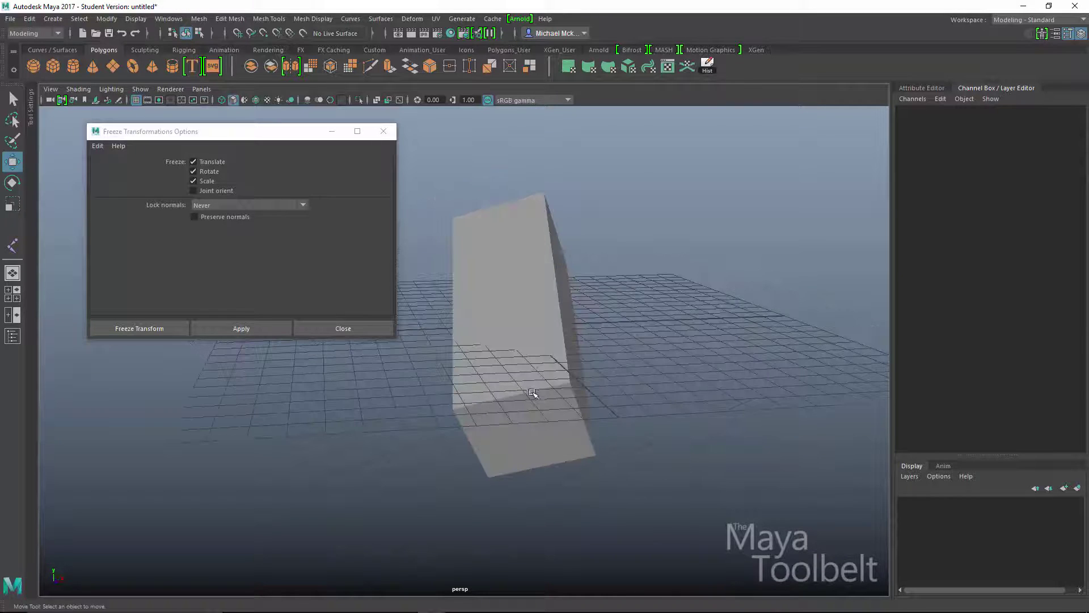
click(533, 391)
key(r)
drag(567, 314, 451, 322)
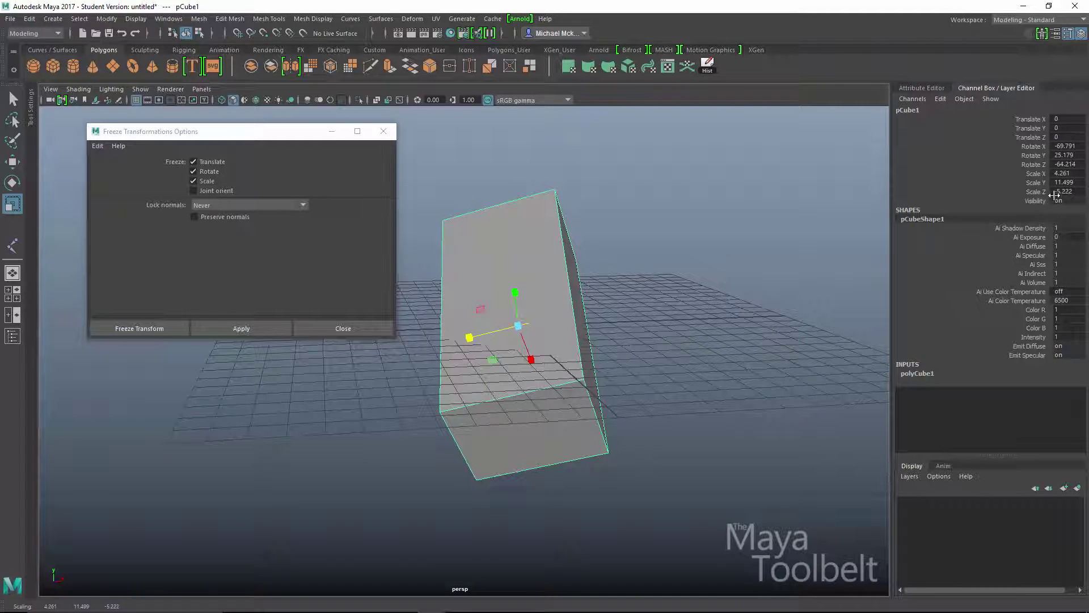
alt+drag(703, 295, 719, 328)
key(w)
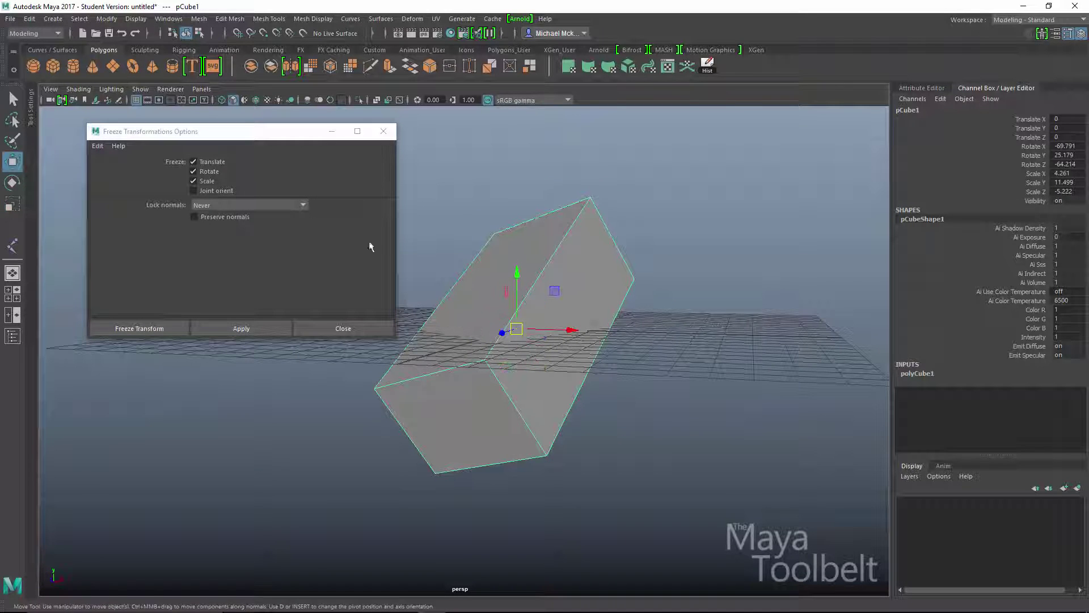
- Enable Preserve normals and apply Freeze Transformations to the negatively scaled box
click(234, 216)
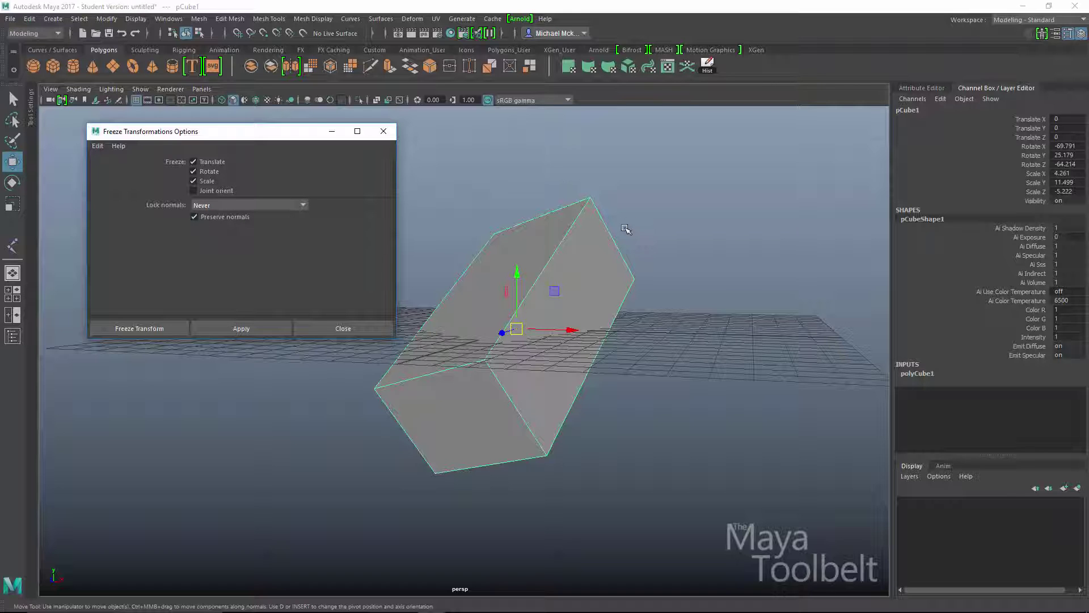
alt+drag(625, 262, 432, 225)
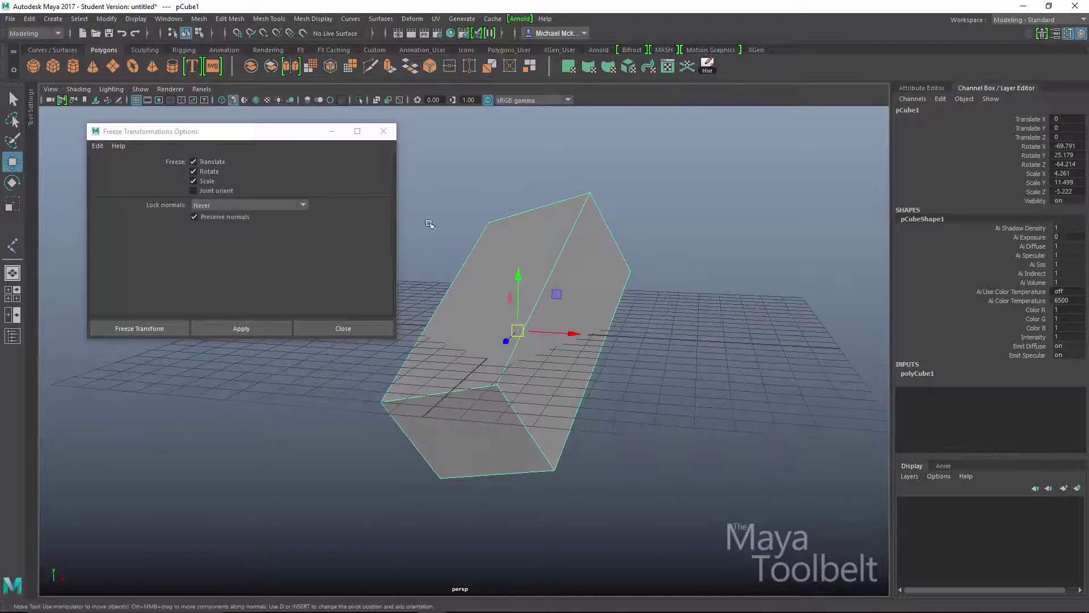
click(254, 328)
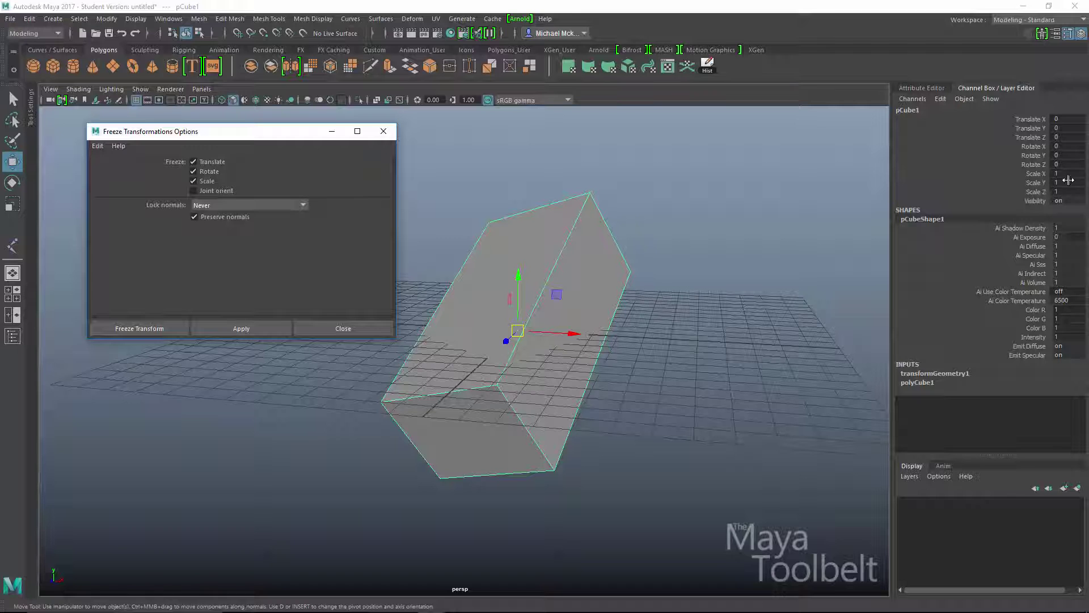
- Undo the freeze on the negatively scaled box
click(556, 359)
key(ctrl+z)
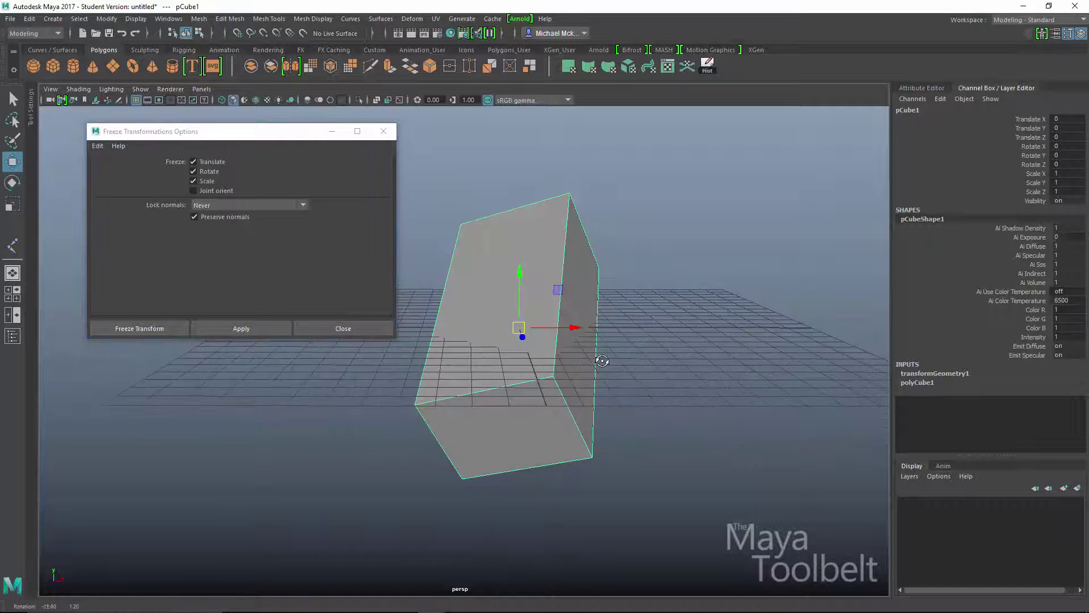
alt+drag(600, 363, 675, 386)
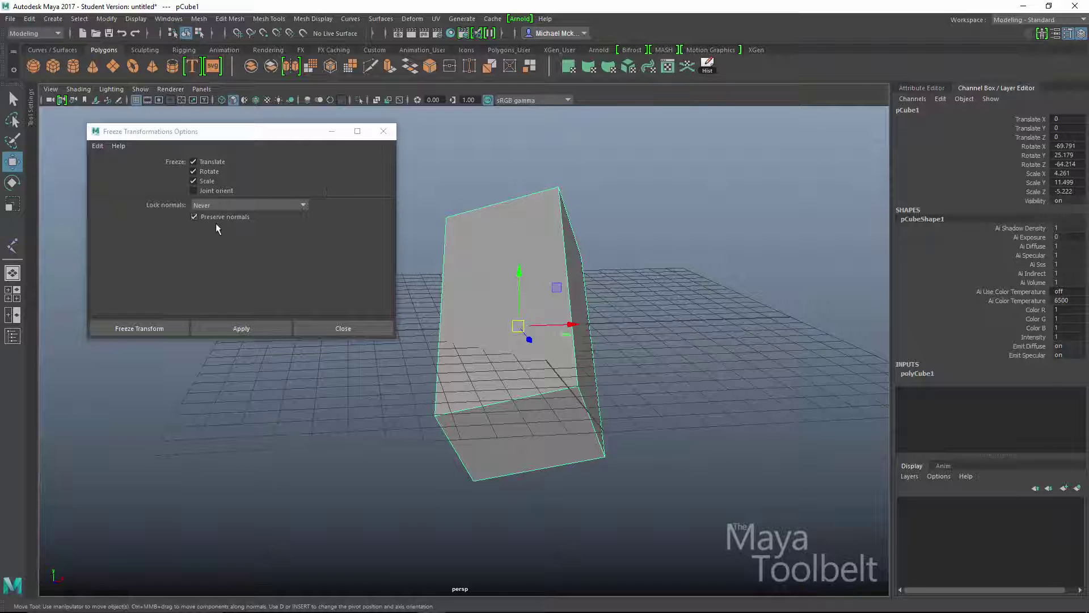
- Disable Preserve normals, apply Freeze Transformations to the negatively scaled box and inspect its faces
click(231, 216)
alt+drag(646, 264, 601, 267)
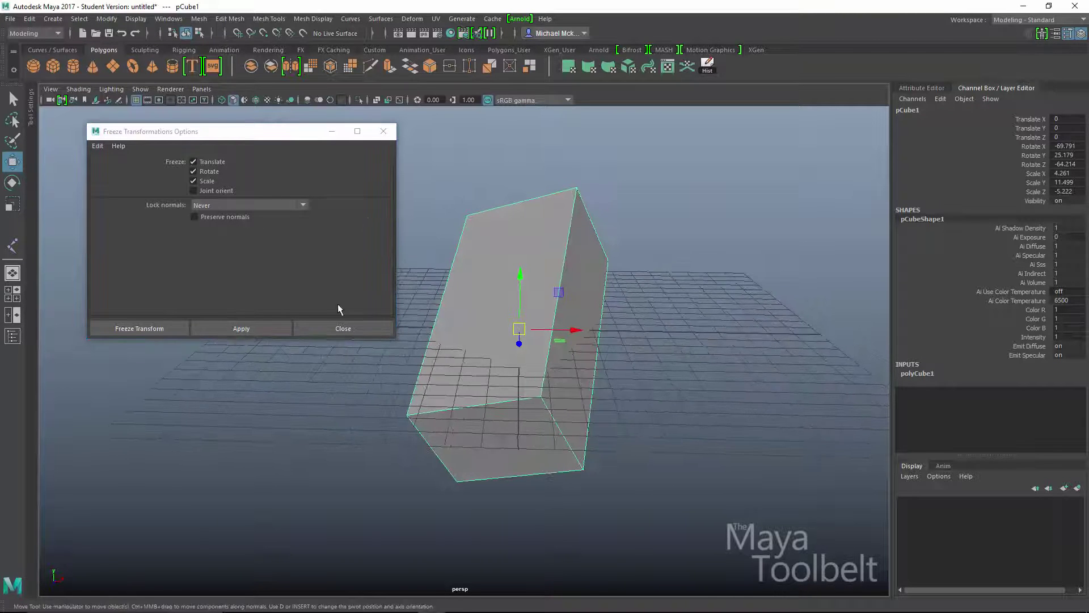
click(241, 328)
alt+drag(652, 301, 601, 341)
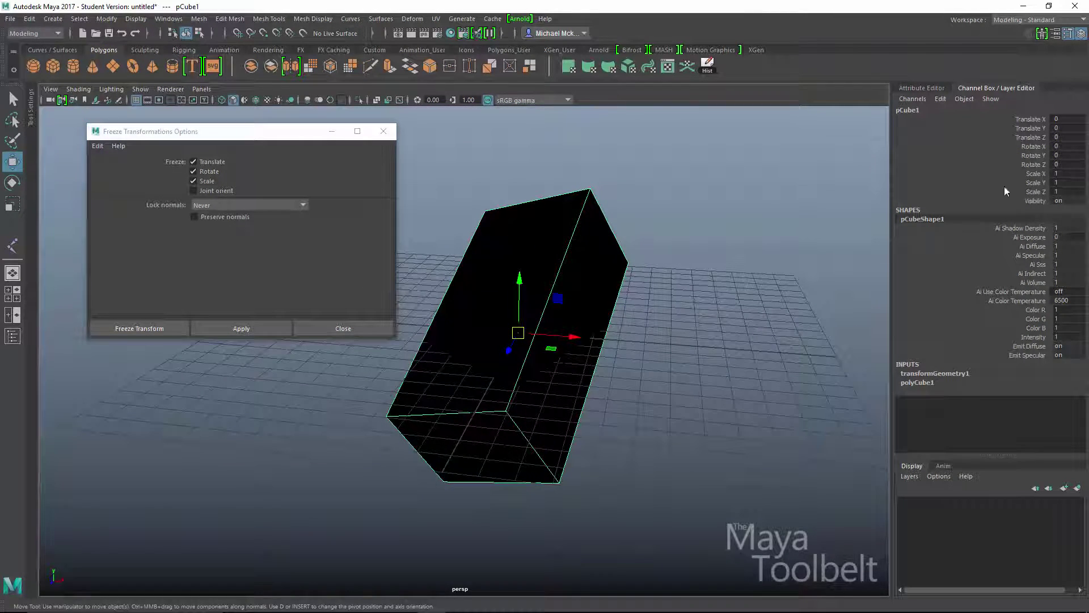
alt+drag(689, 252, 706, 230)
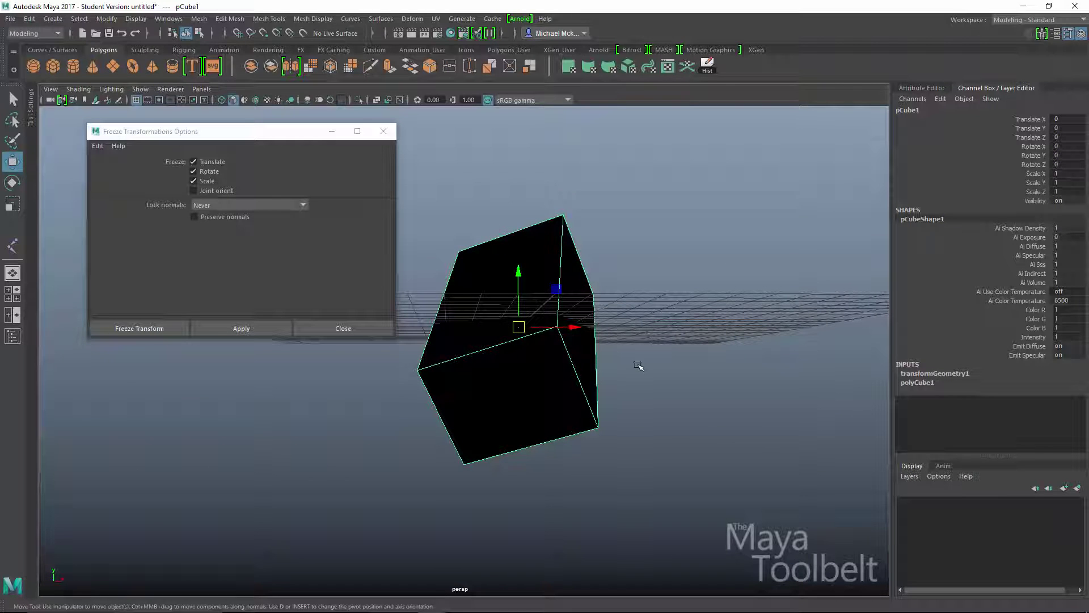
alt+drag(656, 382, 457, 245)
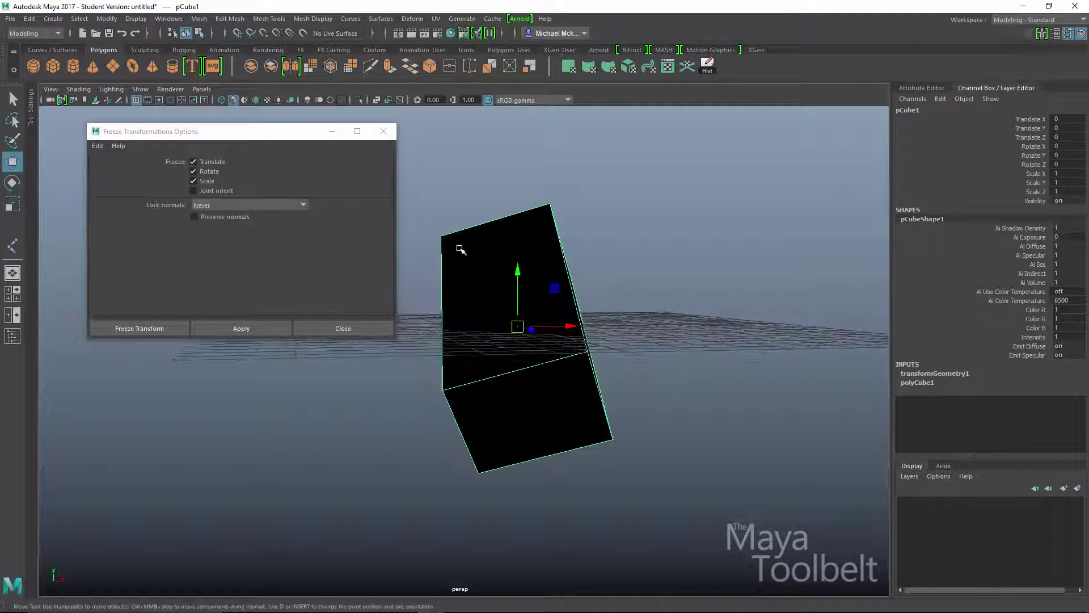
- Reverse the normals of the blackened box
click(306, 17)
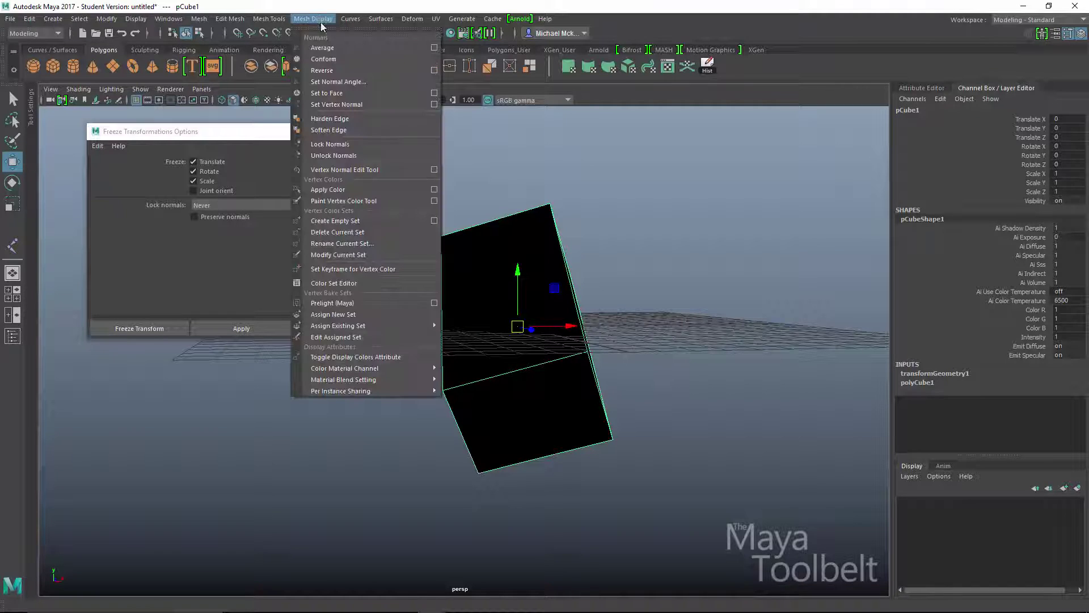
click(333, 68)
alt+drag(578, 268, 573, 295)
click(628, 362)
click(574, 295)
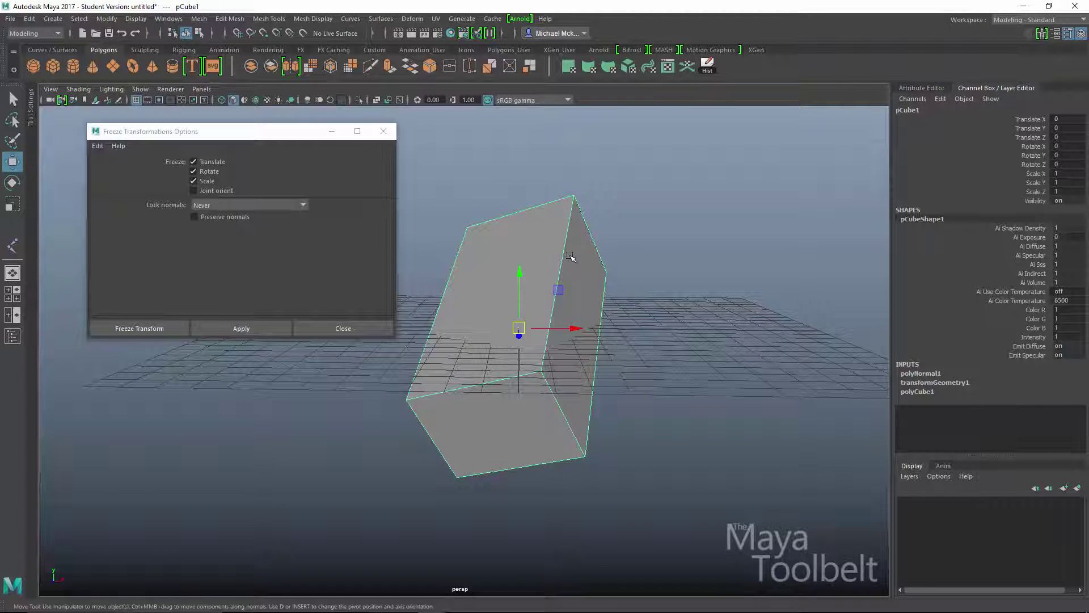
- Re-enable Preserve normals in the freeze options and review the Lock normals choices without changing them
click(194, 217)
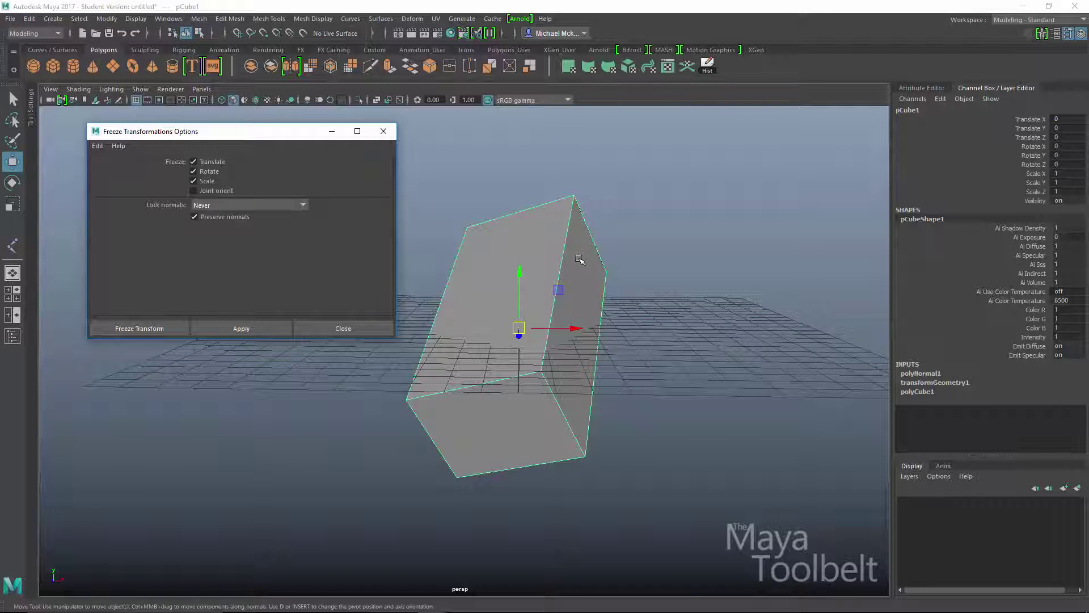
alt+drag(592, 259, 597, 264)
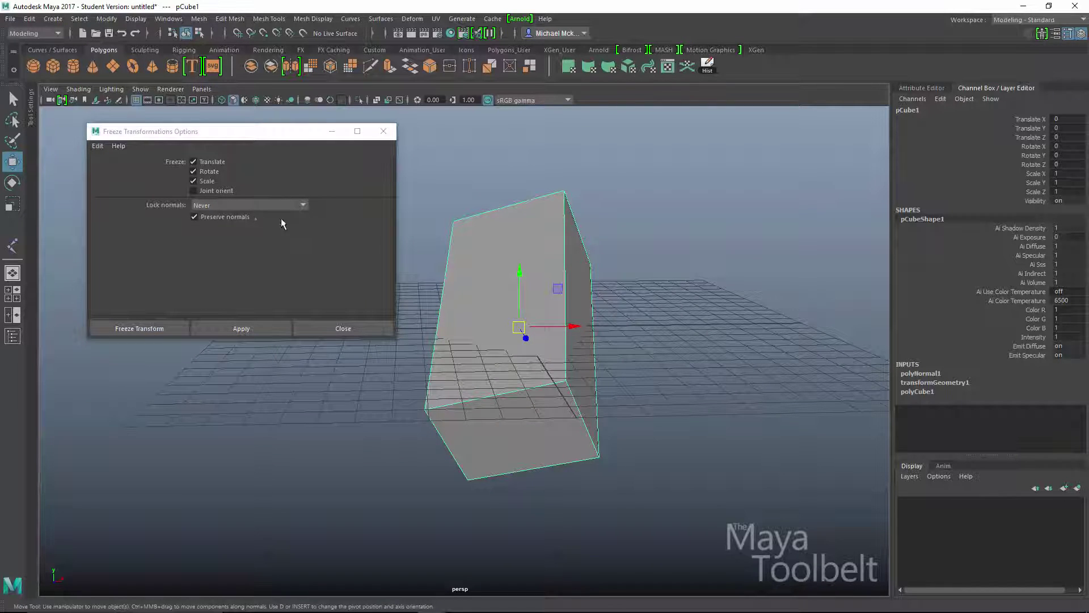
click(304, 204)
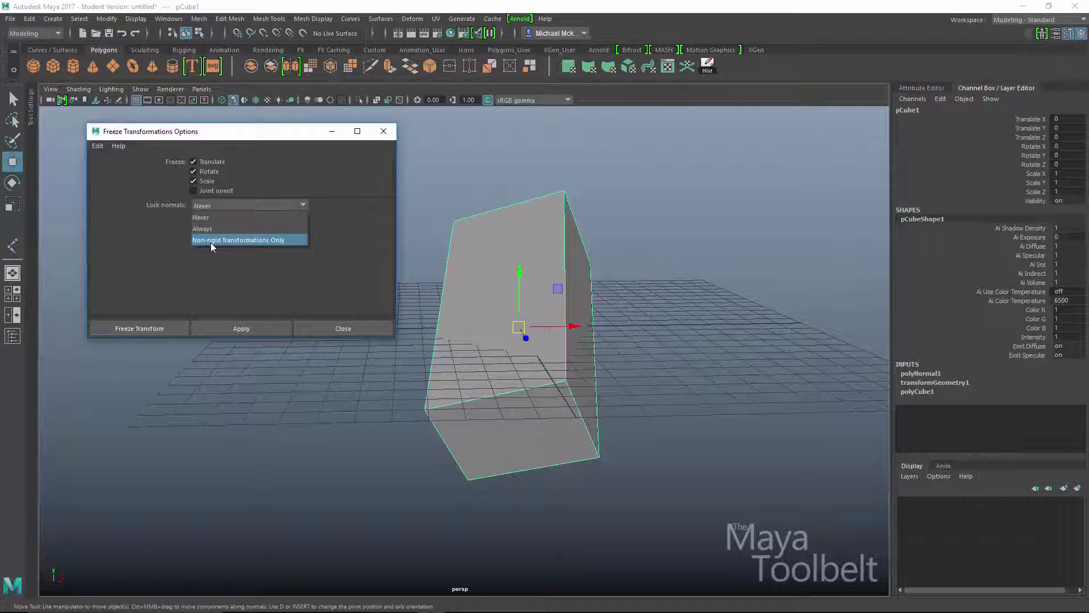
click(424, 293)
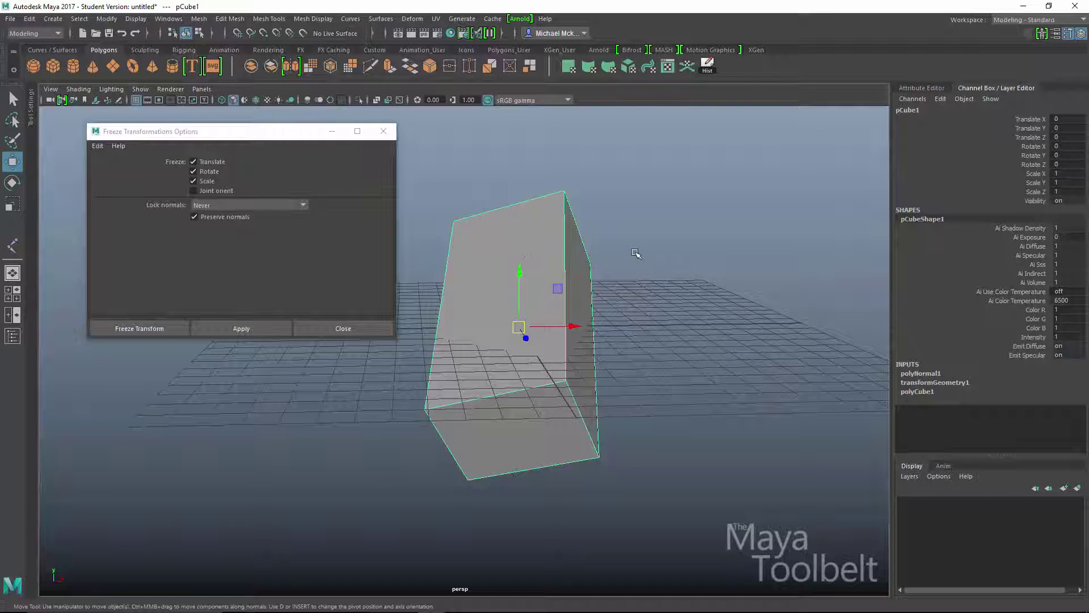
- Delete the box and create a polygon sphere at the origin, scaled uniformly to about 6.393
key(Delete)
click(79, 19)
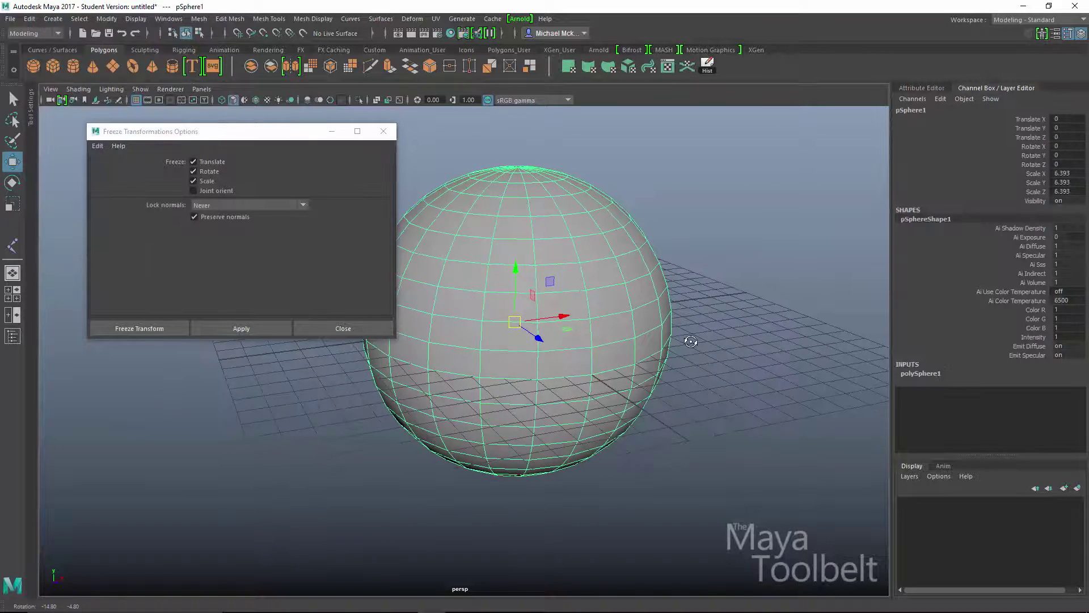
alt+drag(691, 341, 645, 311)
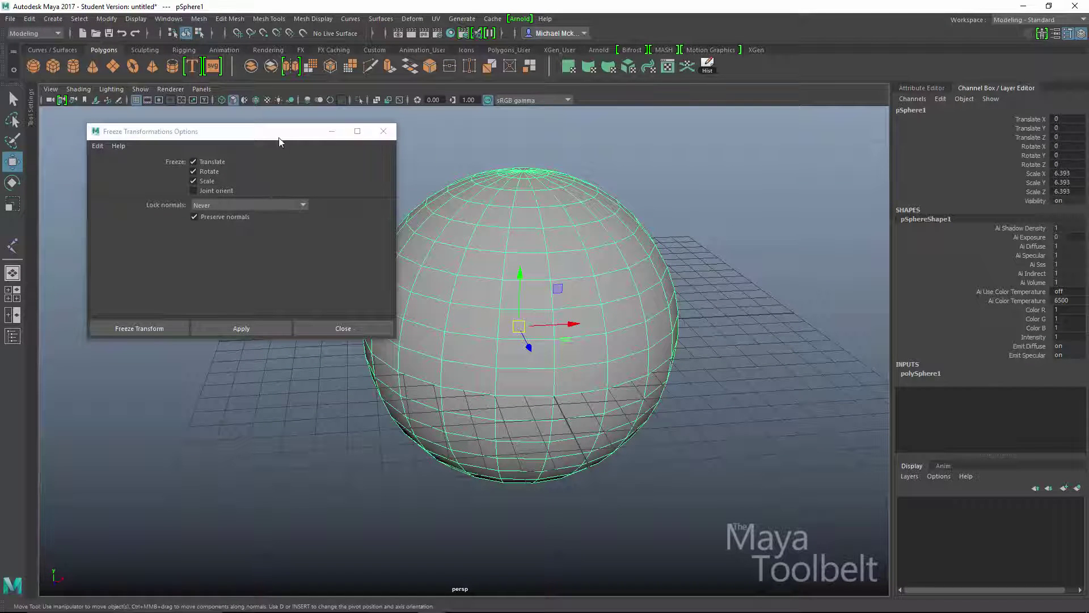
- Set Lock normals to Always and apply Freeze Transformations to the sphere
drag(279, 137, 235, 126)
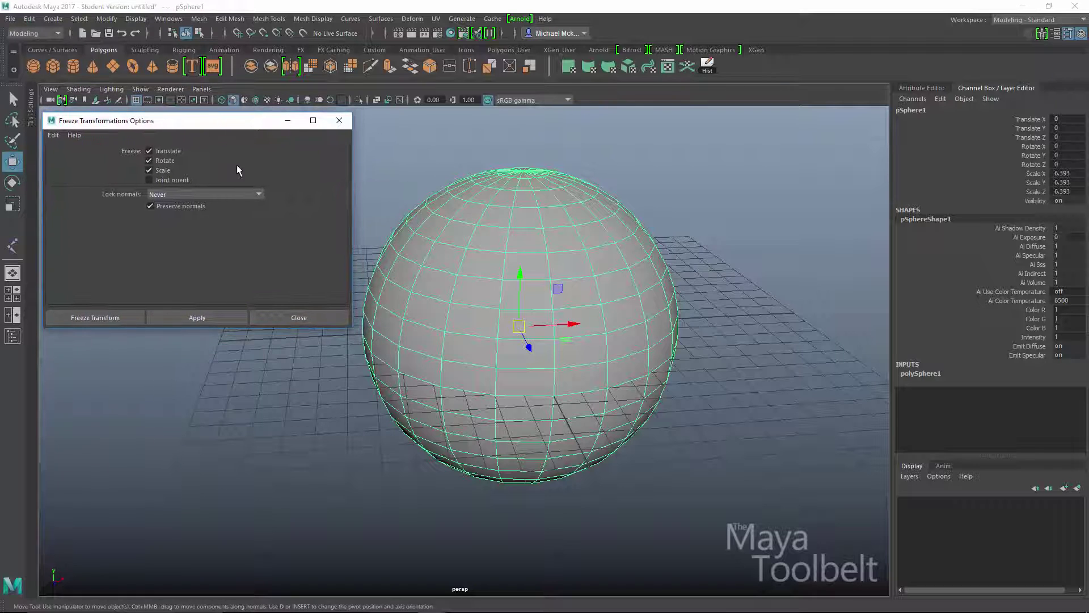
click(230, 195)
click(197, 212)
click(193, 317)
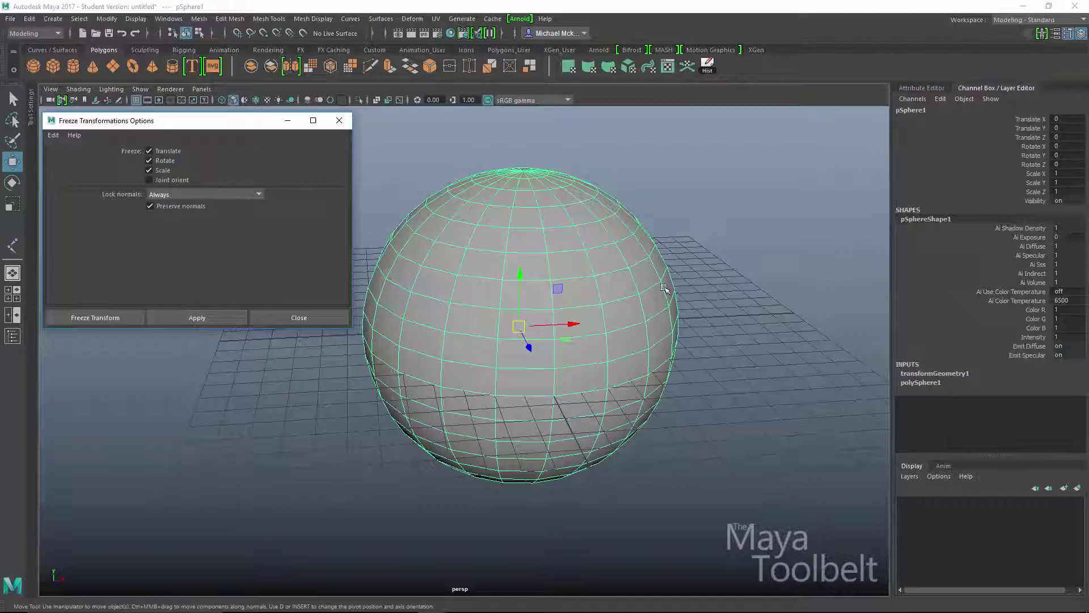
alt+drag(665, 288, 622, 308)
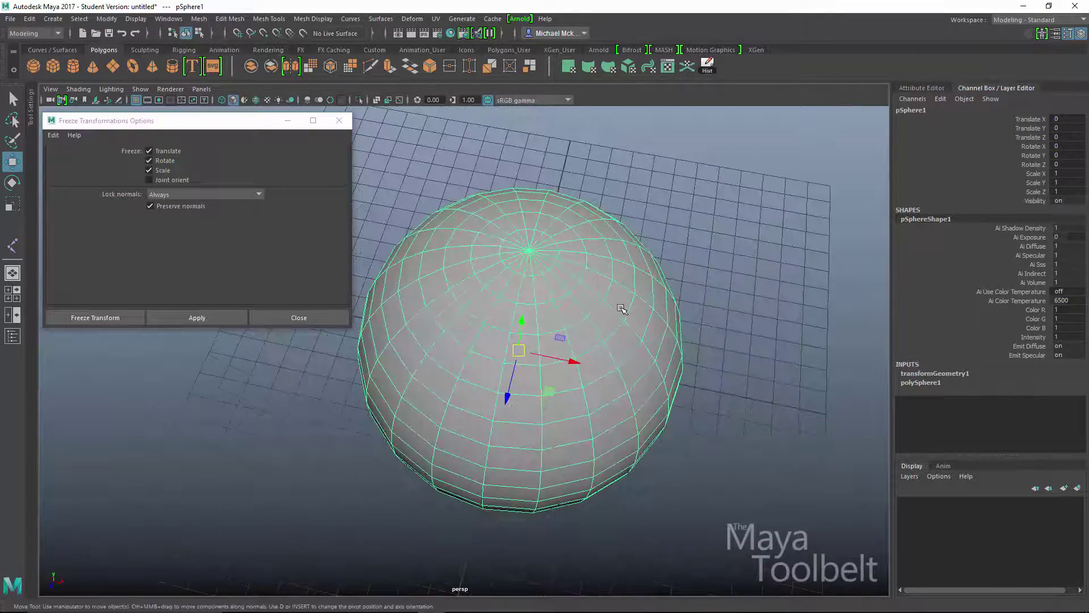
- Select a horizontal edge loop on the sphere's upper half and scale it inward along X and Z to form a groove
right_drag(621, 278, 579, 276)
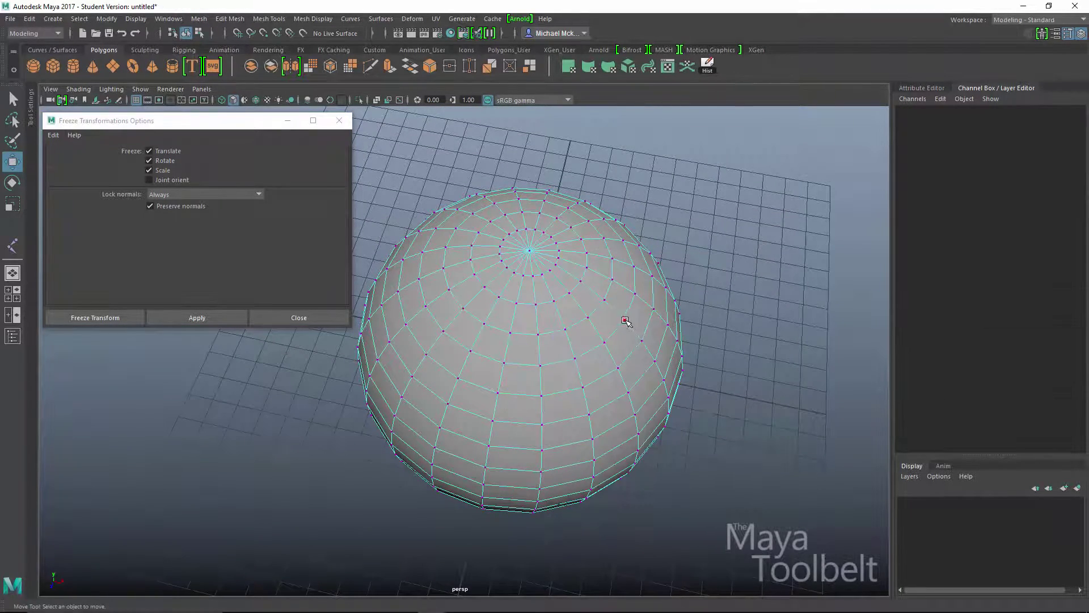
click(625, 321)
alt+drag(692, 337, 696, 278)
alt+middle_drag(696, 300, 599, 338)
alt+right_drag(599, 352, 652, 372)
right_drag(534, 274, 534, 245)
double_click(491, 324)
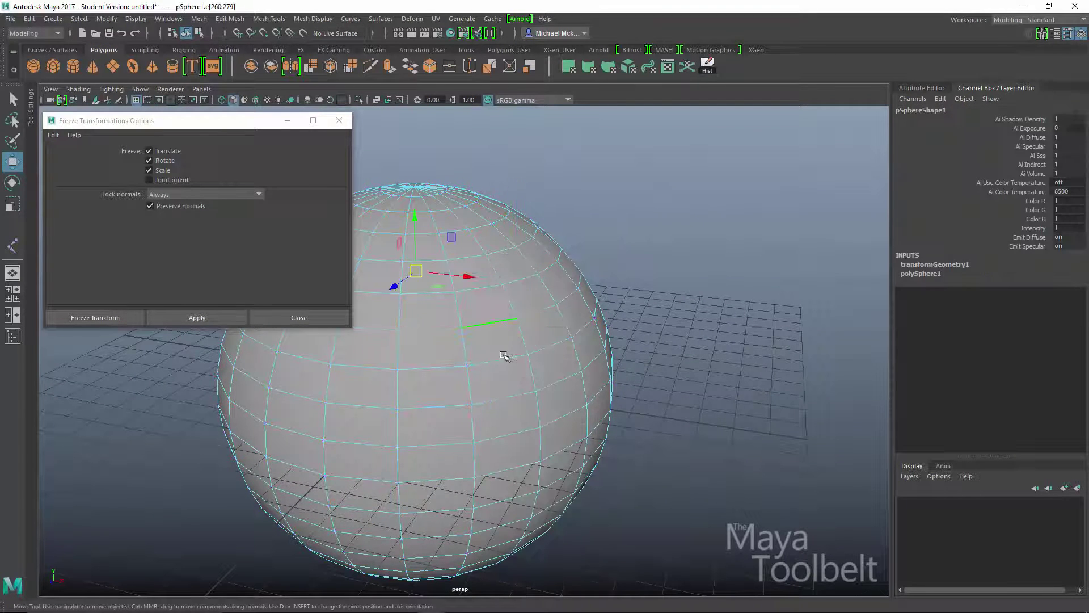
alt+drag(505, 356, 585, 381)
key(r)
middle_drag(649, 420, 594, 425)
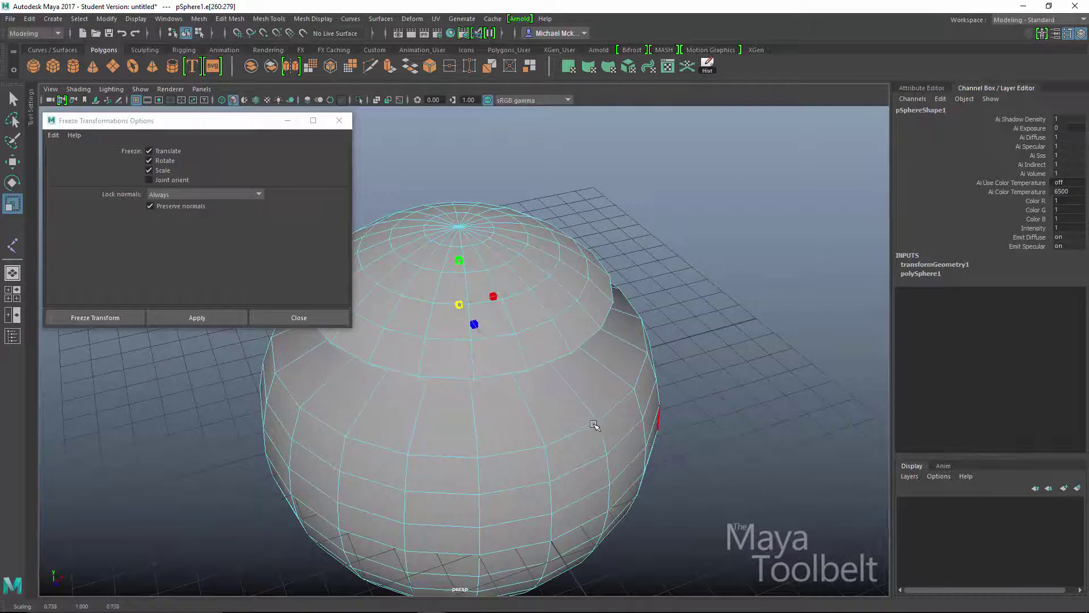
alt+drag(593, 425, 671, 276)
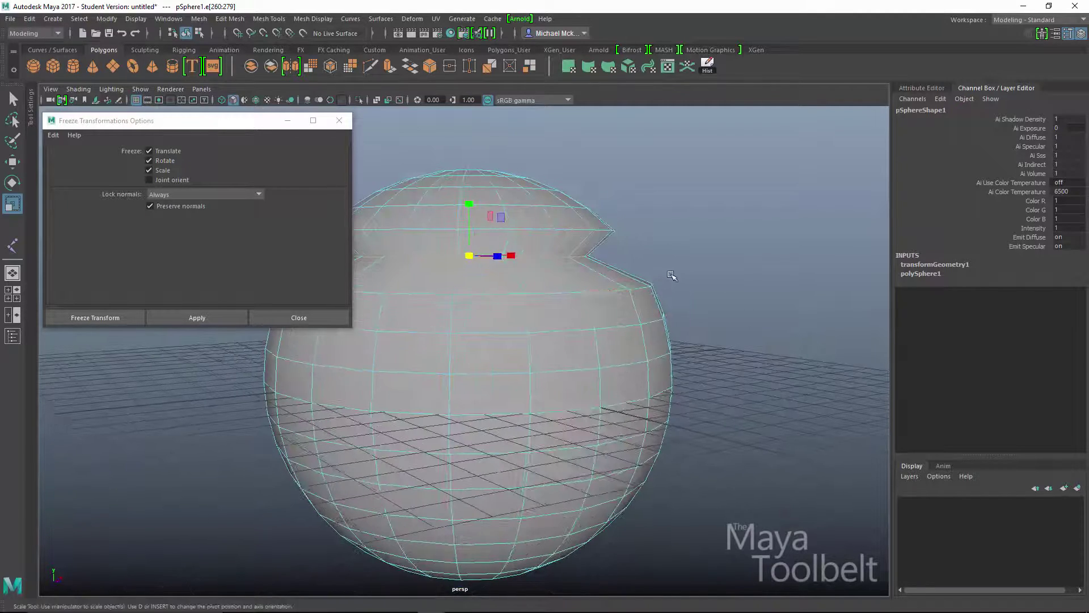
- Return to object selection, deselect the sphere and inspect the shading around its pinched groove
click(671, 276)
key(F8)
key(F8)
click(755, 220)
alt+drag(709, 214, 613, 253)
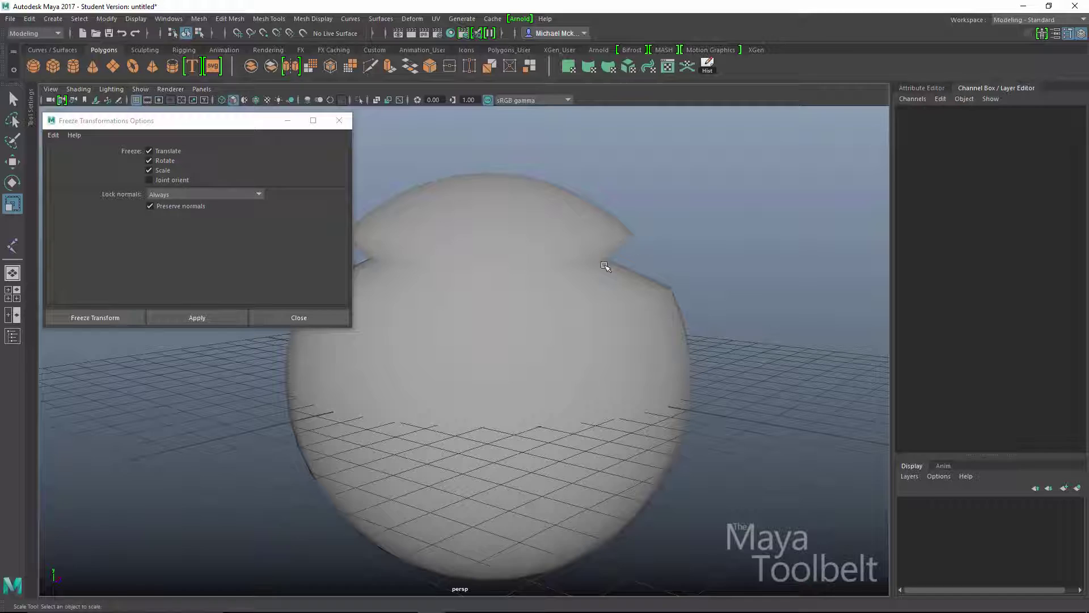
alt+drag(604, 282, 597, 310)
click(596, 311)
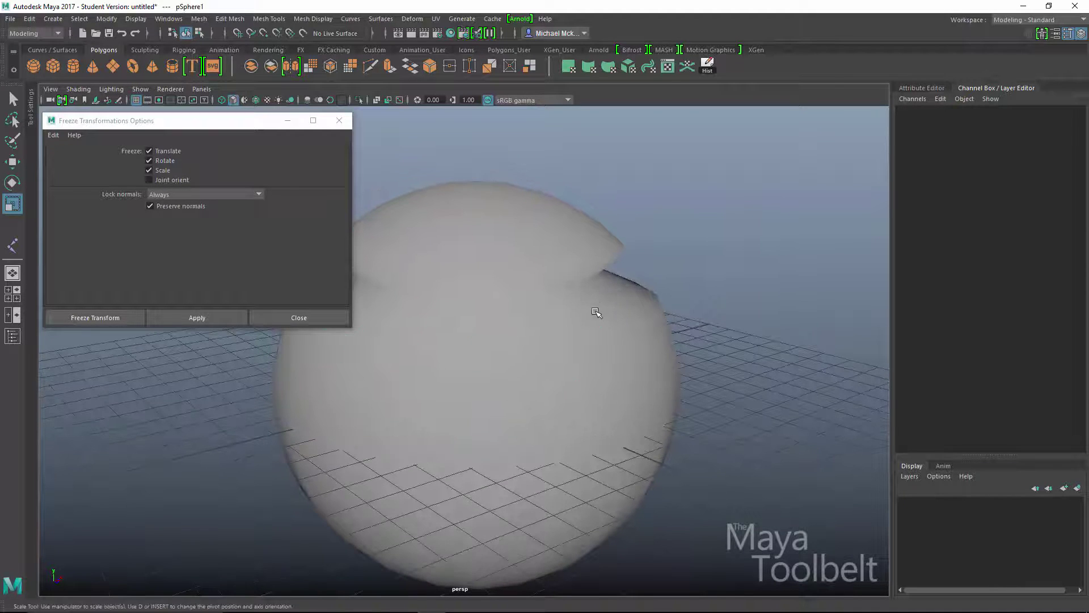
- Apply Soften Edge to the groove's edge loop and check the deselected sphere's shading in object mode
right_drag(591, 319, 584, 248)
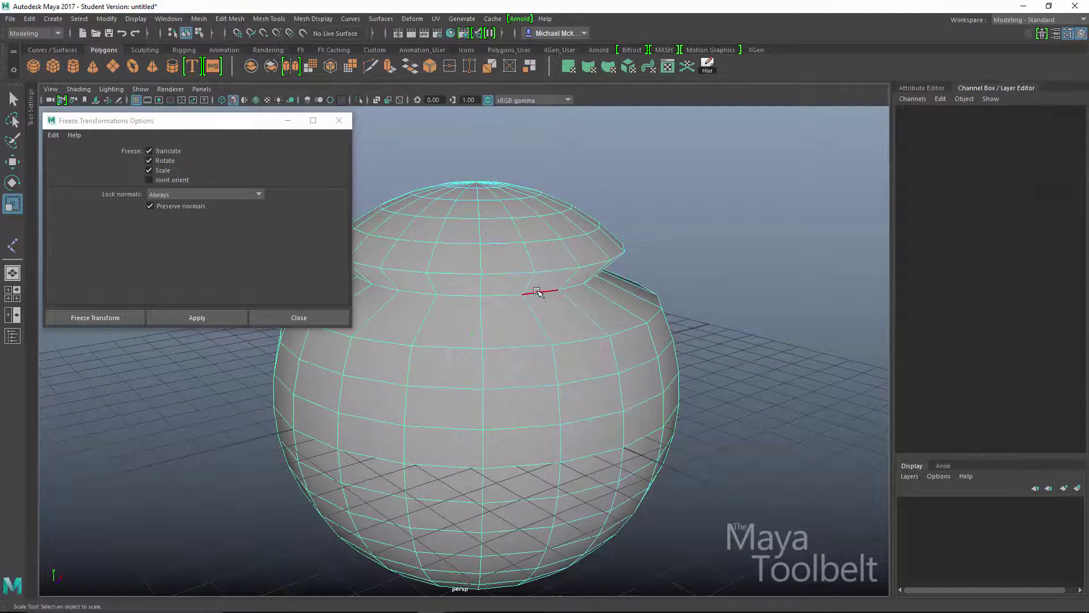
double_click(540, 294)
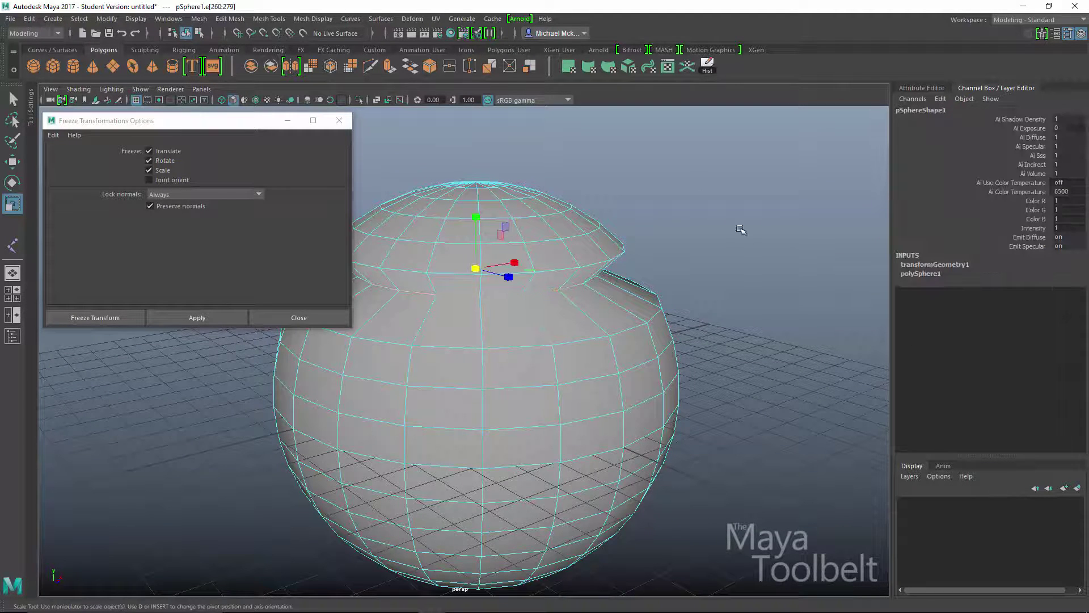
click(317, 21)
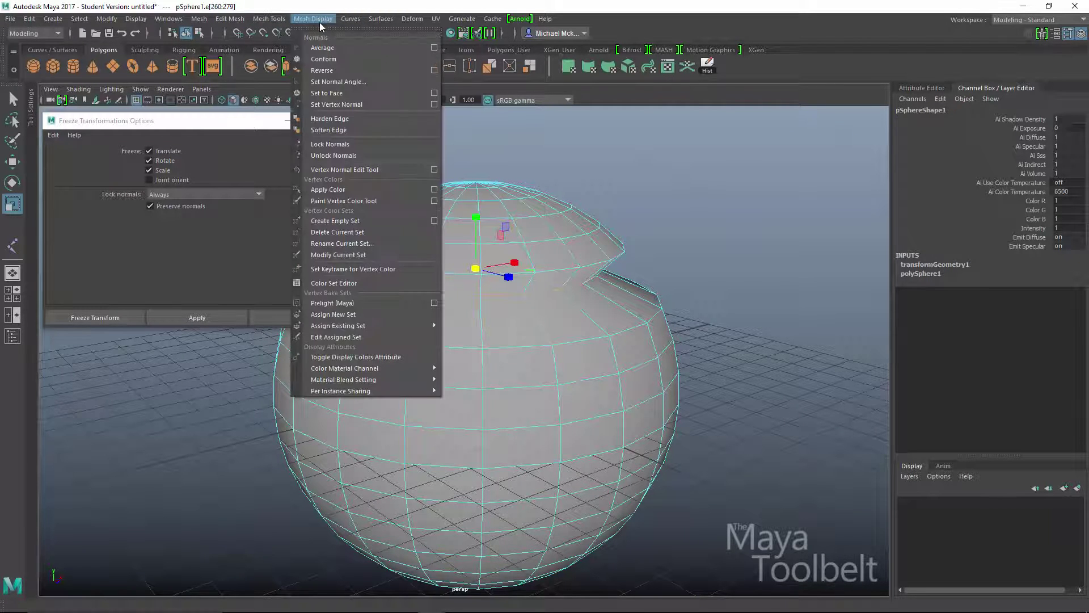
click(336, 130)
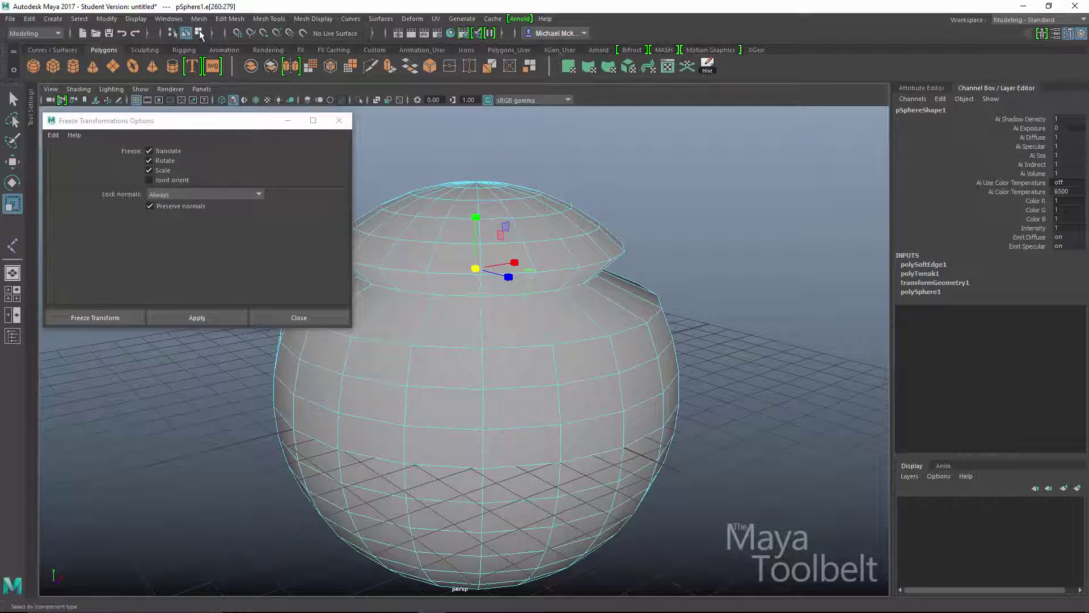
click(198, 33)
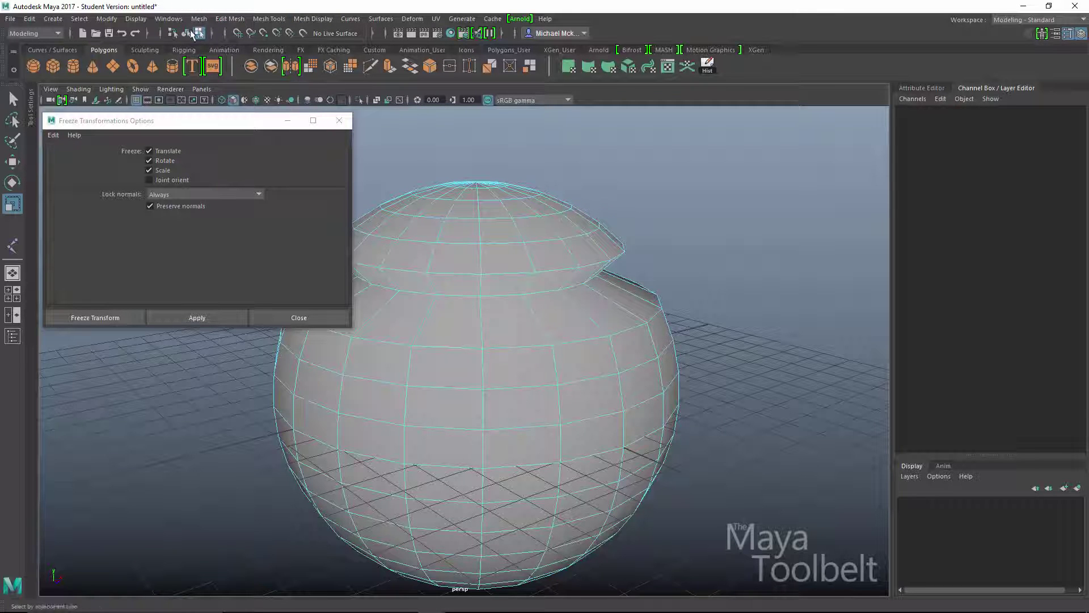
click(186, 33)
click(668, 178)
alt+drag(669, 180, 709, 267)
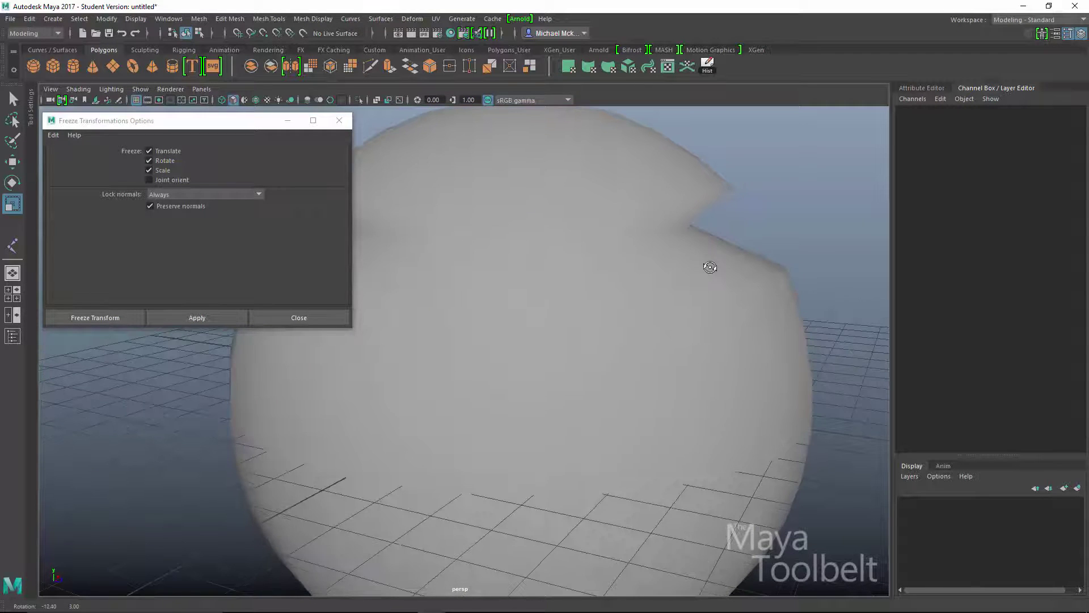
- Apply Harden Edge to the groove's edge loop and return to object selection to check the shading
click(692, 250)
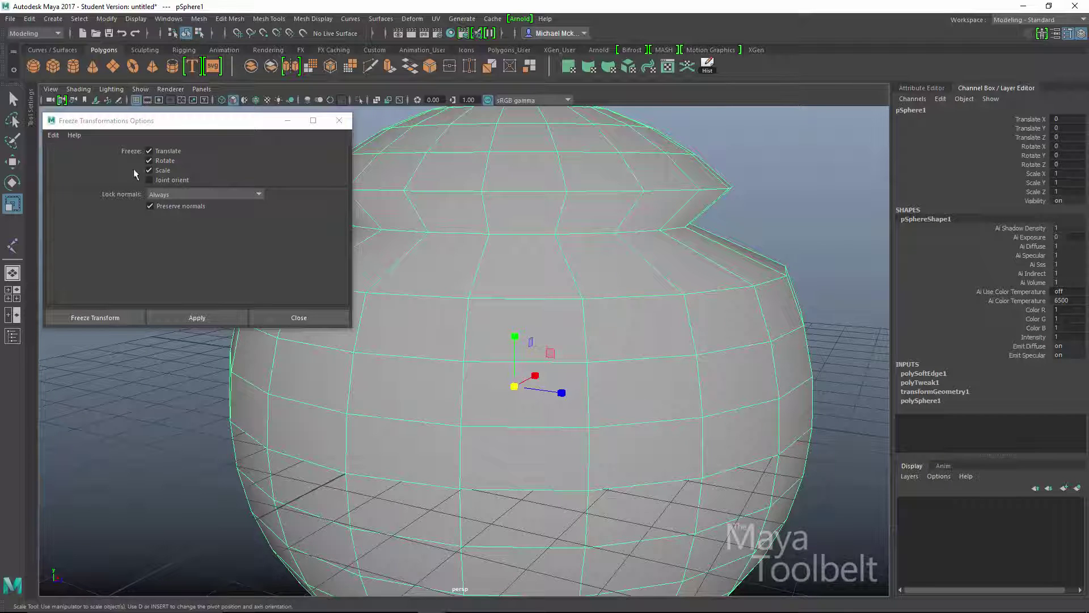
right_drag(644, 246, 640, 216)
click(638, 231)
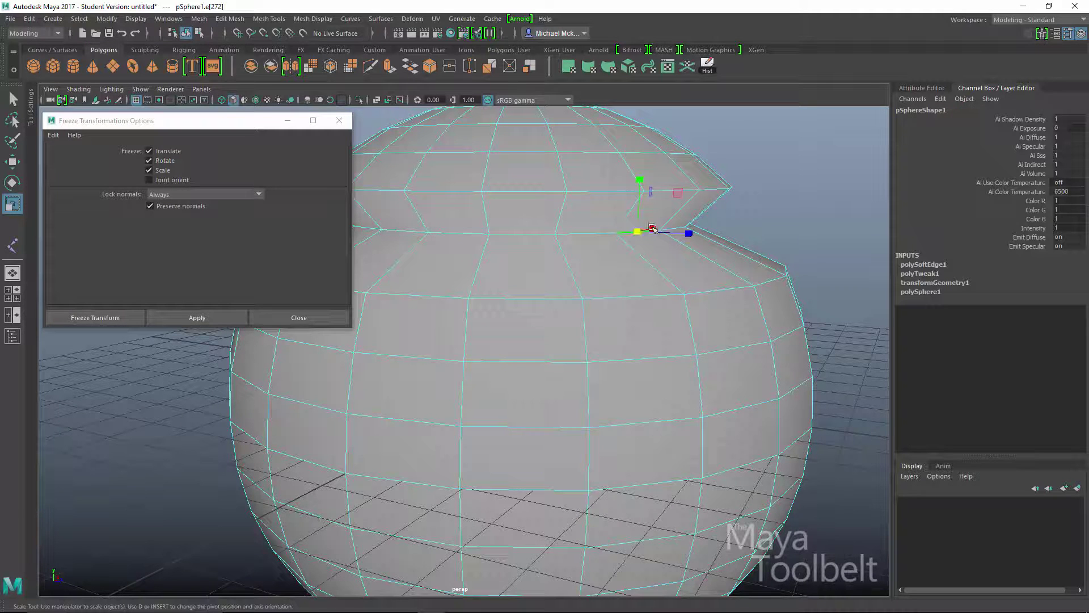
double_click(591, 232)
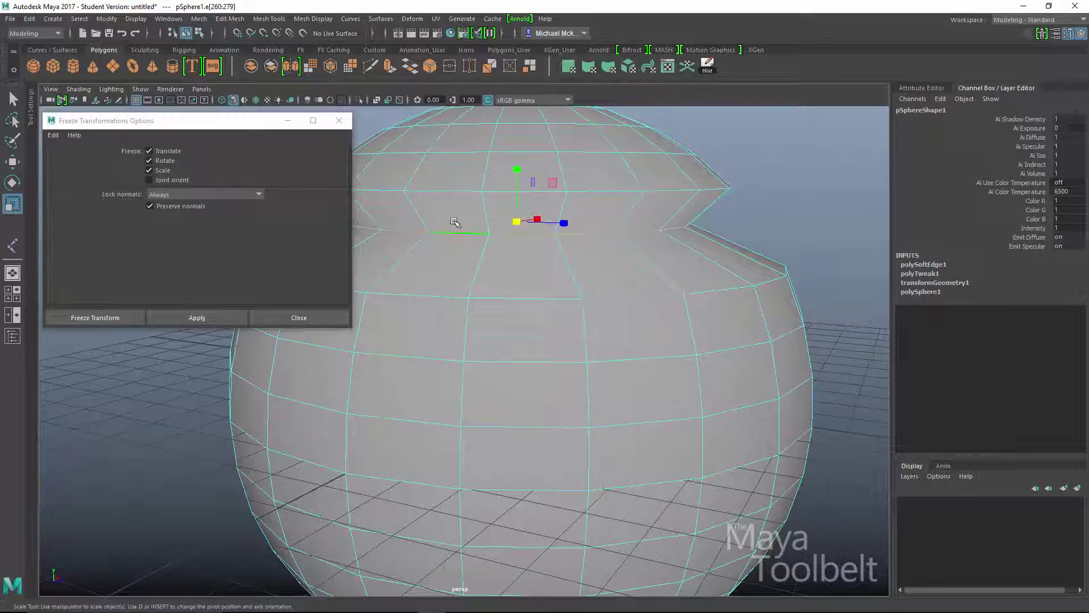
click(313, 19)
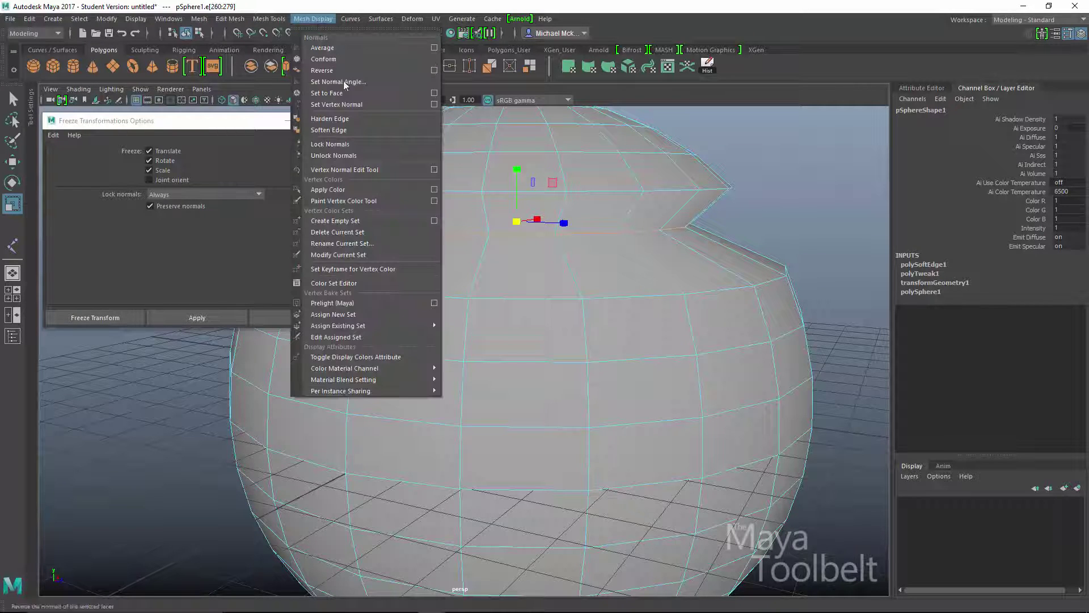
click(340, 122)
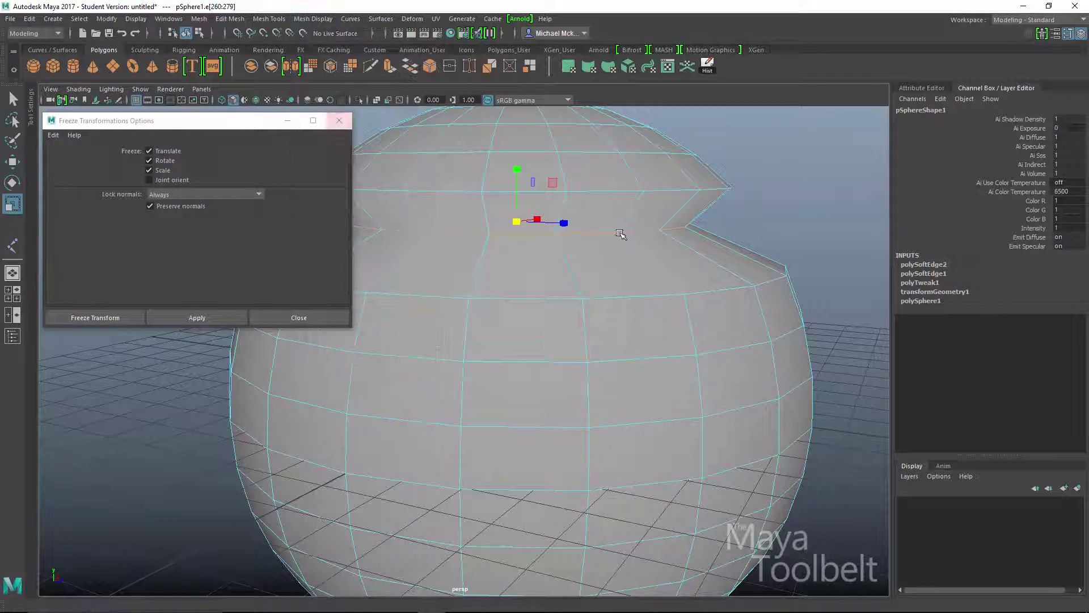
click(201, 35)
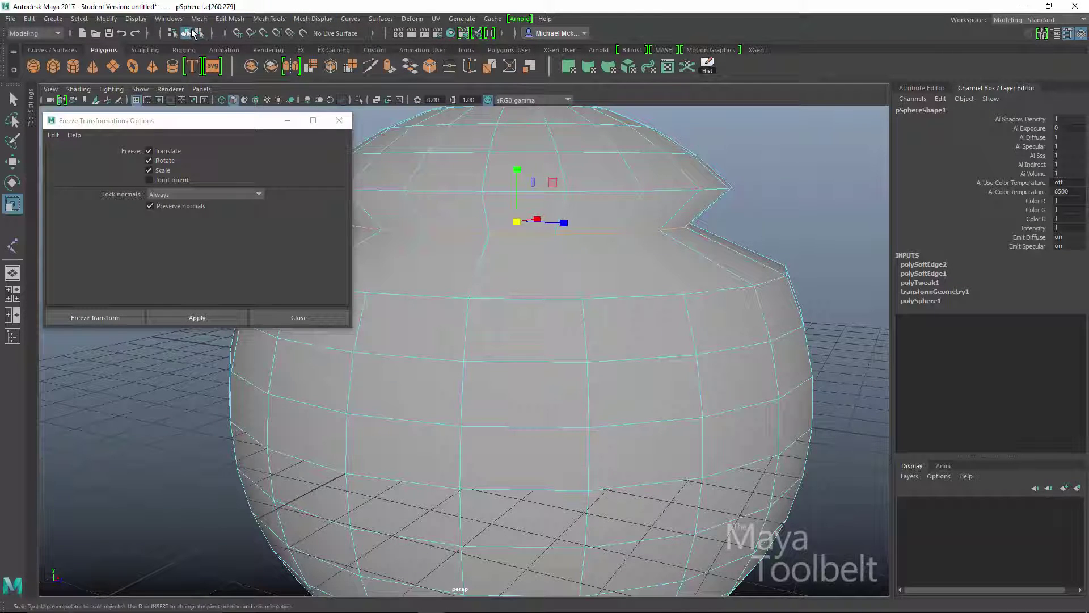
click(187, 33)
click(737, 200)
click(725, 267)
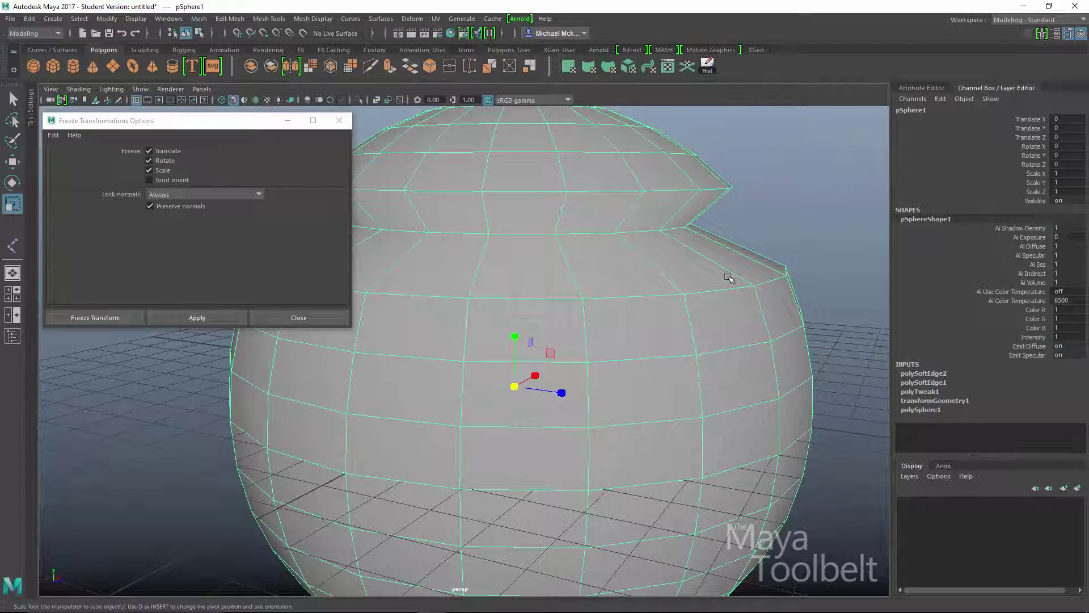
- Select the sphere's groove edge loop and unlock its normals
right_drag(684, 268, 684, 238)
double_click(644, 232)
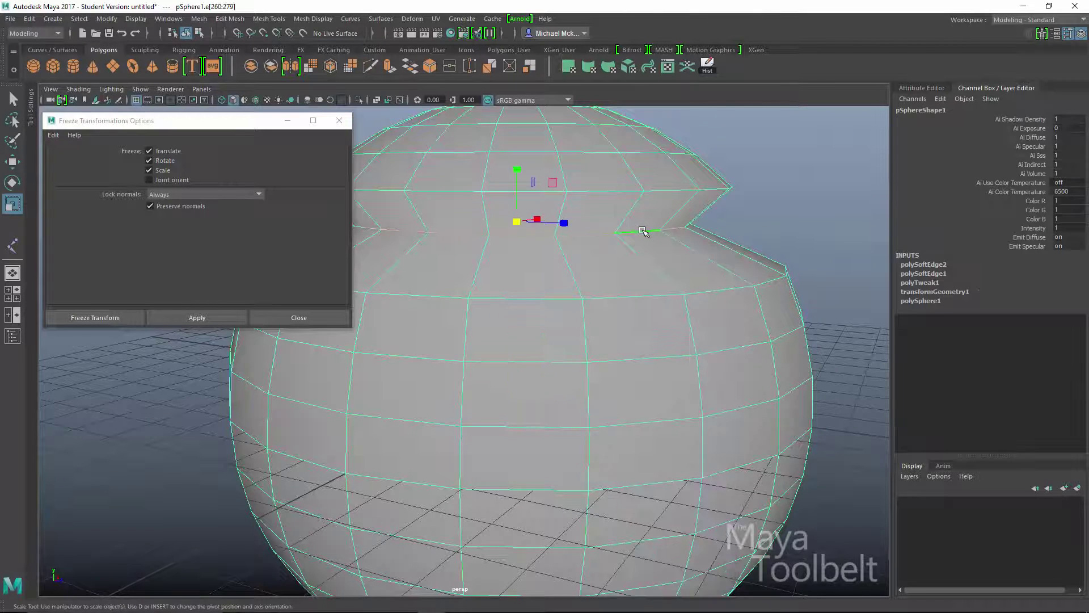
click(313, 19)
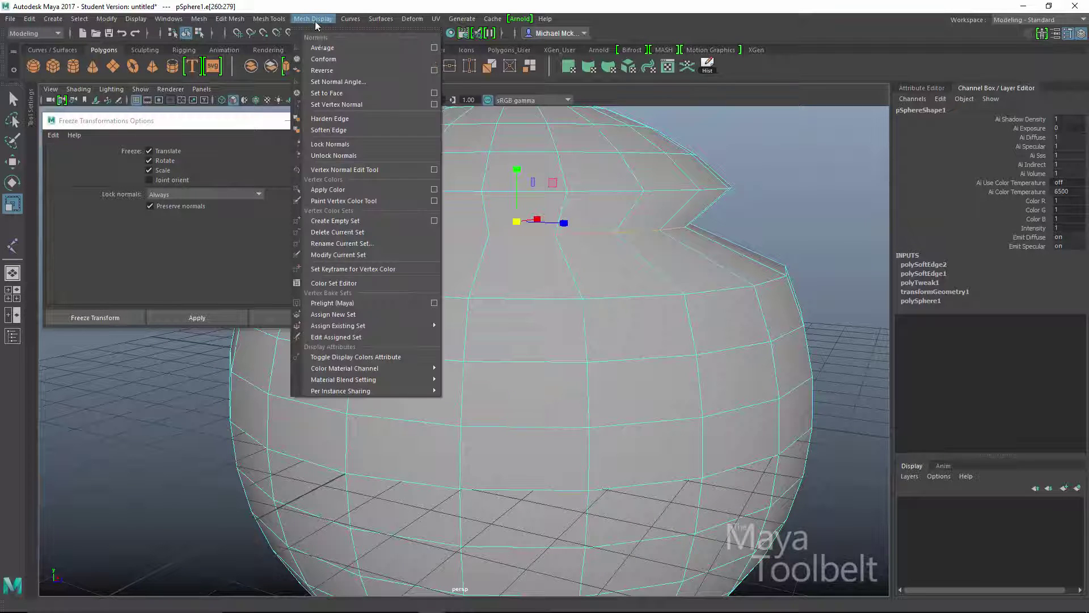
click(356, 155)
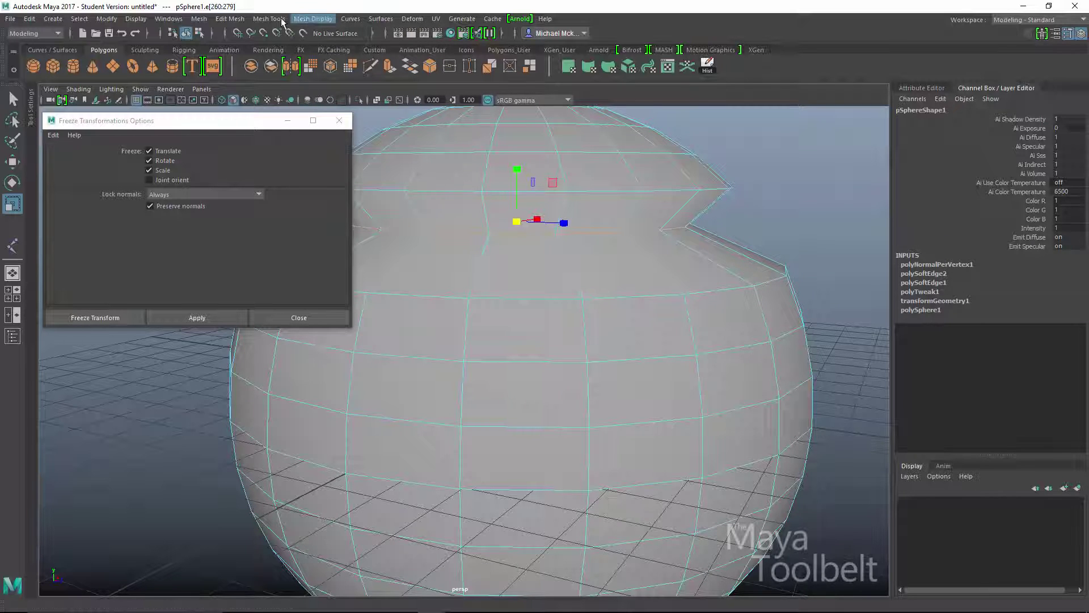
- Apply Harden Edge again to the unlocked groove loop, then deselect and reselect the sphere in object mode to compare its shading
click(313, 19)
click(333, 123)
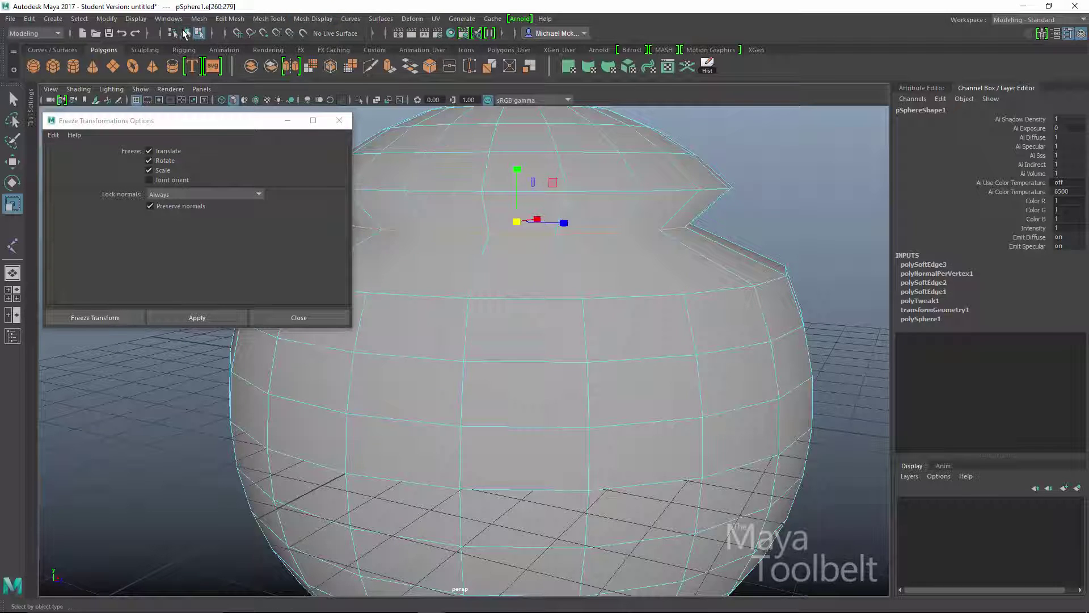
click(187, 34)
click(791, 170)
click(760, 333)
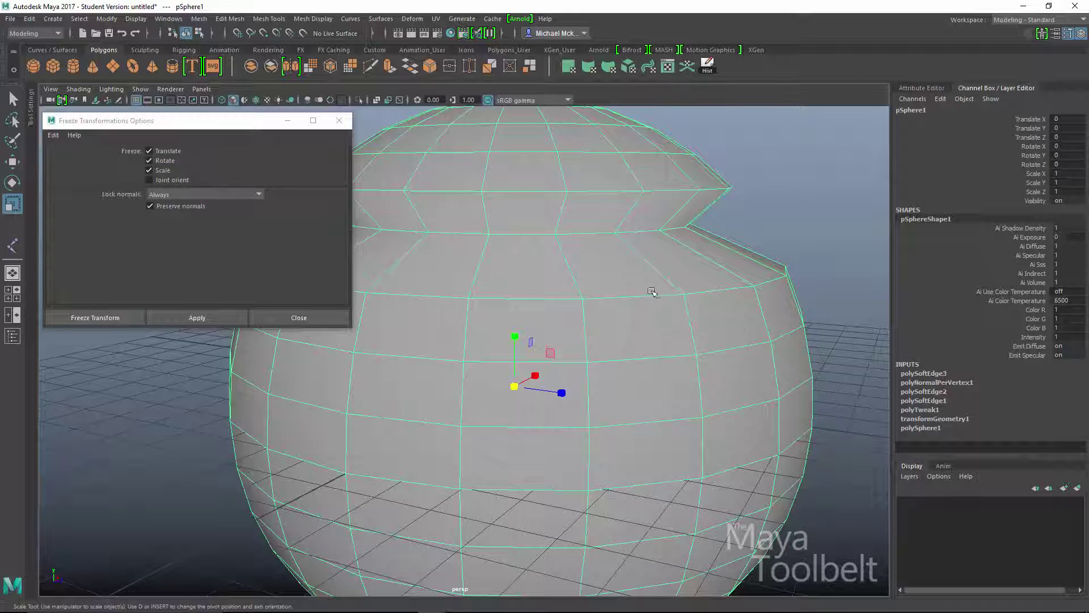
- Step back through the latest edge edits on the grooved sphere and clear it from the scene
scroll(709, 293, down, 6)
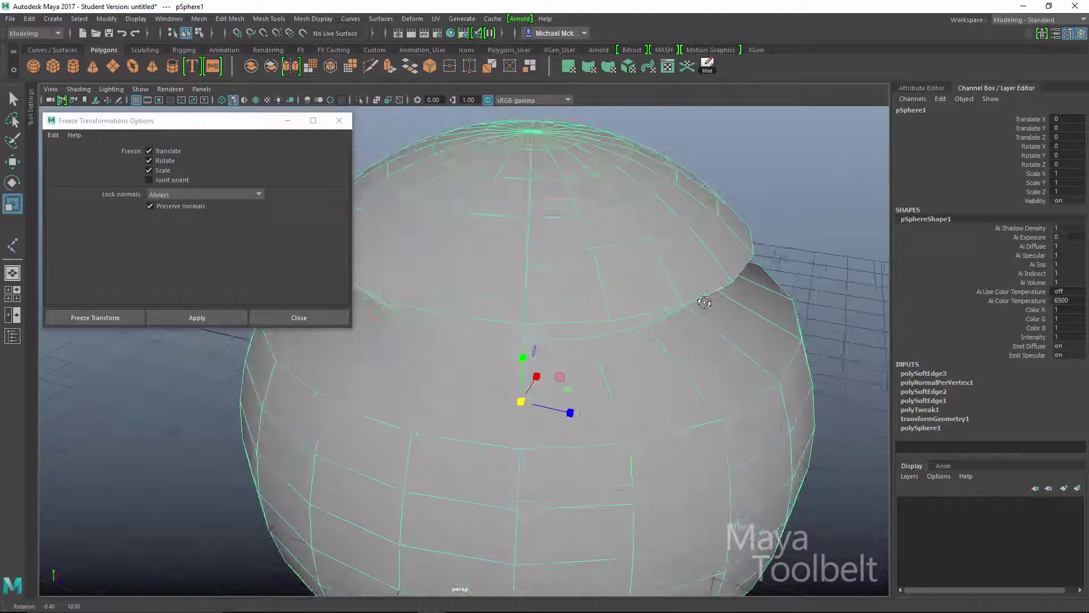
click(690, 298)
key(ctrl+z)
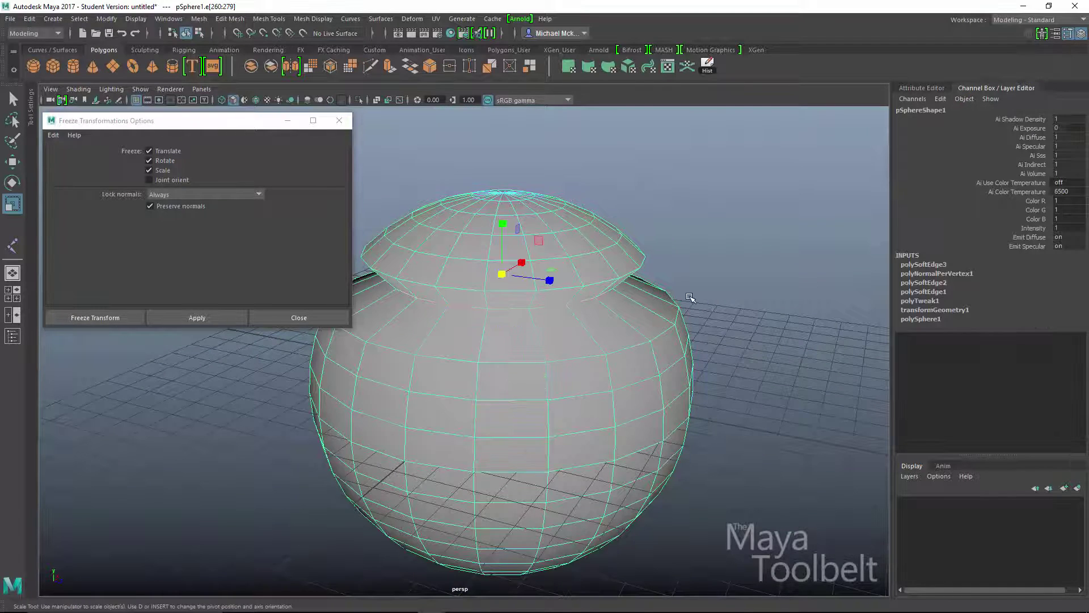
key(ctrl+z)
key(ctrl+z)
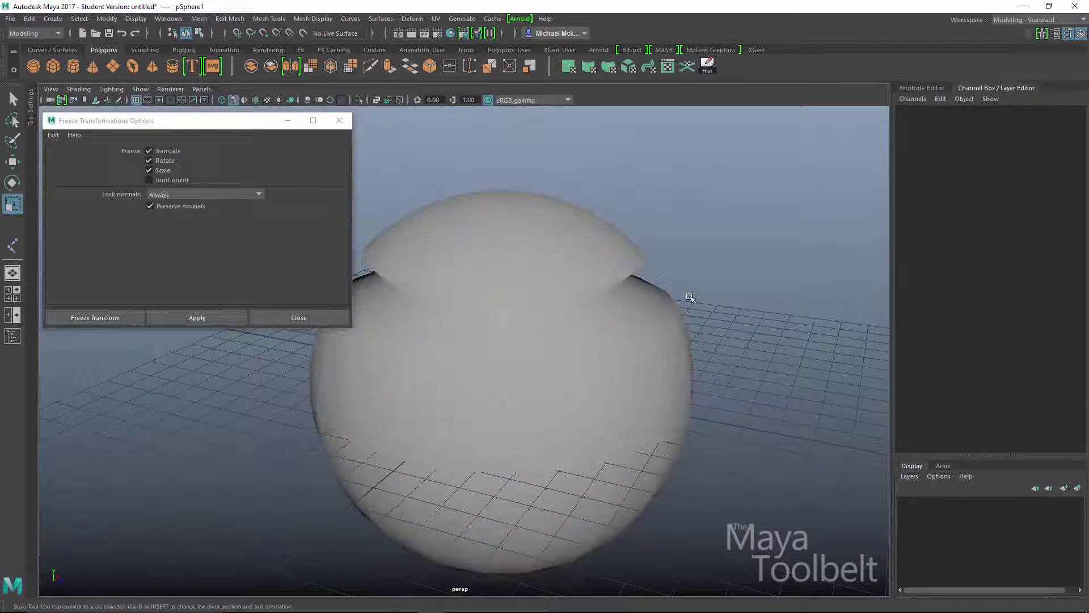
key(ctrl+z)
key(ctrl+z)
key(ctrl+z)
key(ctrl+z)
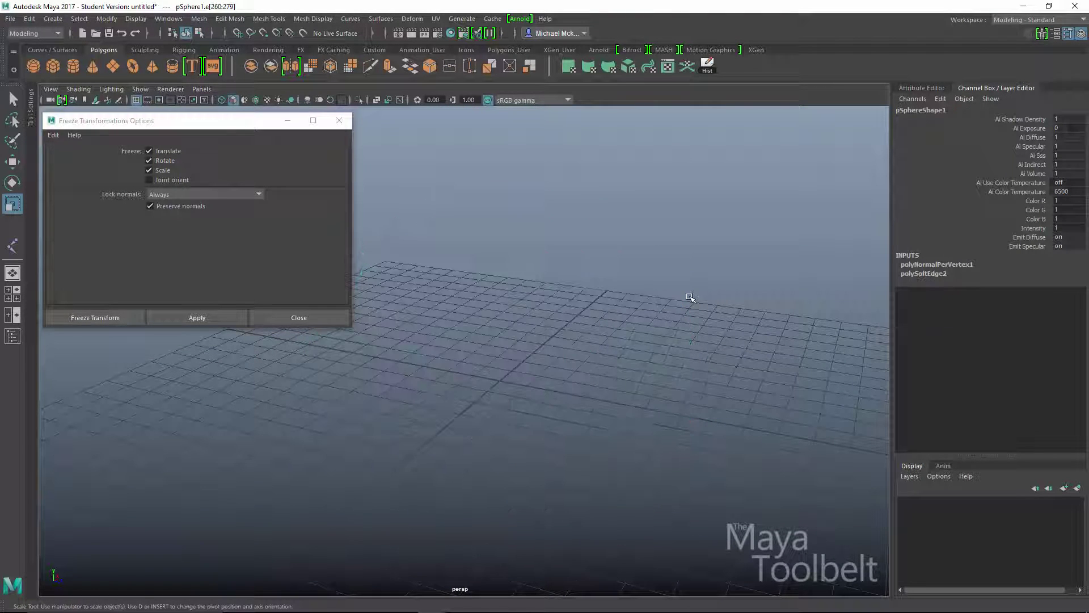
- Create a new polygon sphere at the origin and scale it uniformly to about 6.19
alt+drag(631, 372, 619, 414)
key(w)
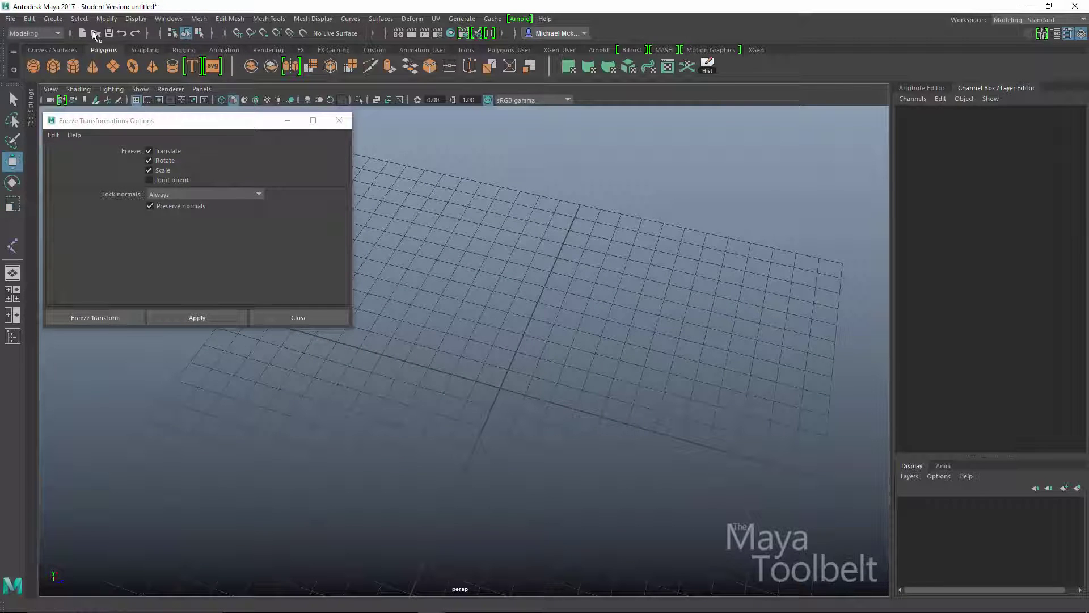
mouse_move(53, 18)
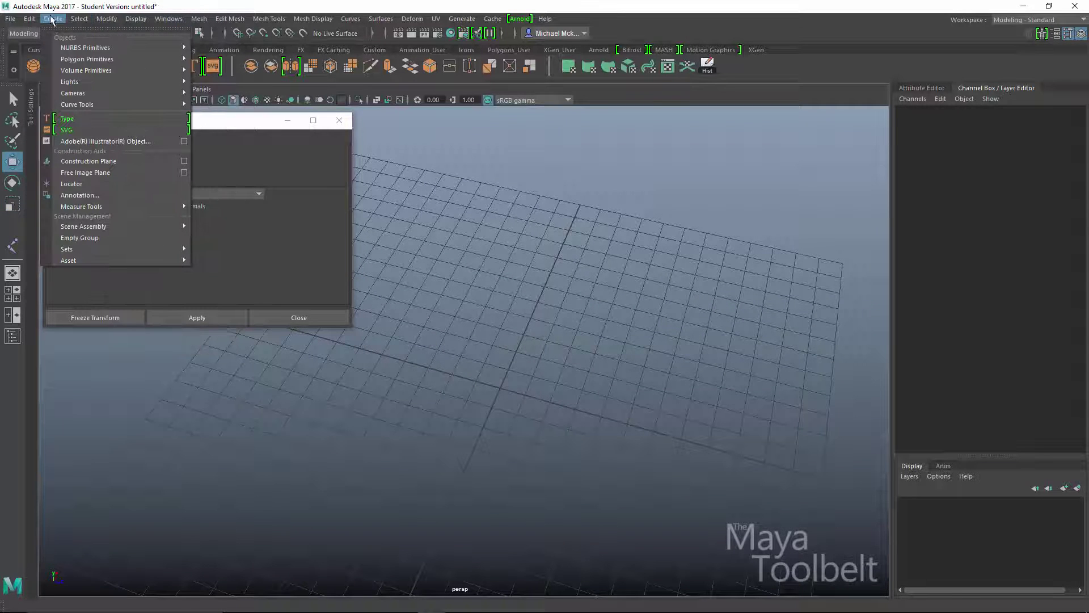
mouse_move(102, 63)
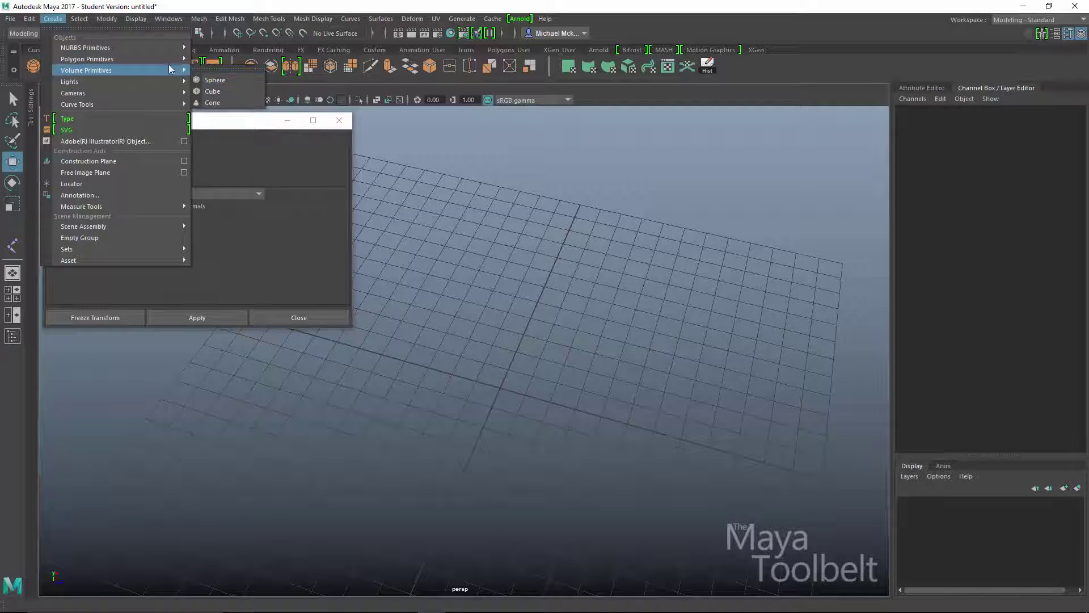
click(207, 68)
key(r)
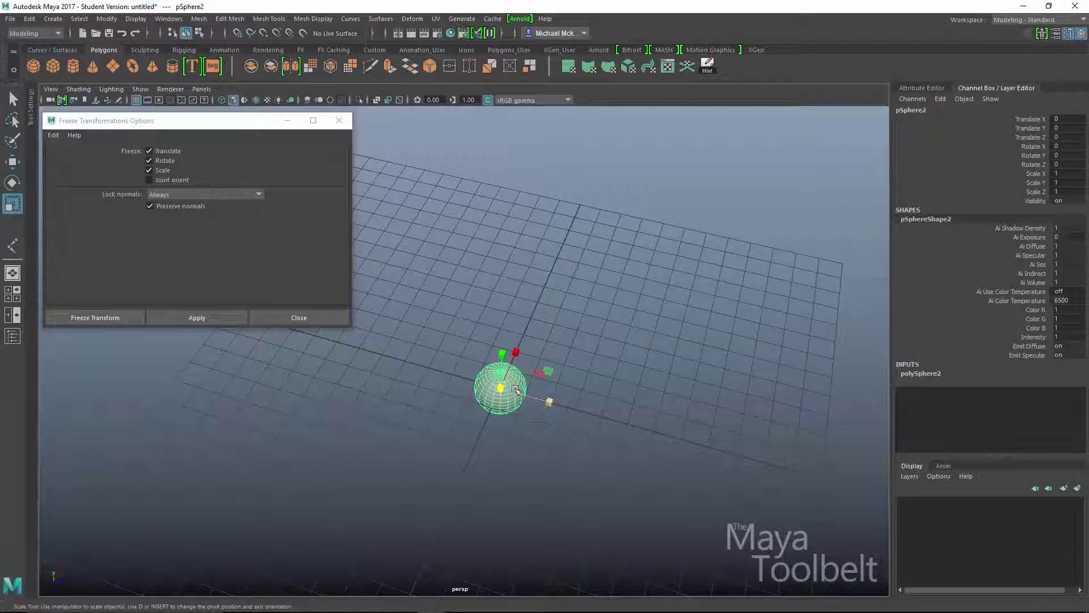
drag(501, 389, 725, 319)
alt+drag(675, 346, 662, 302)
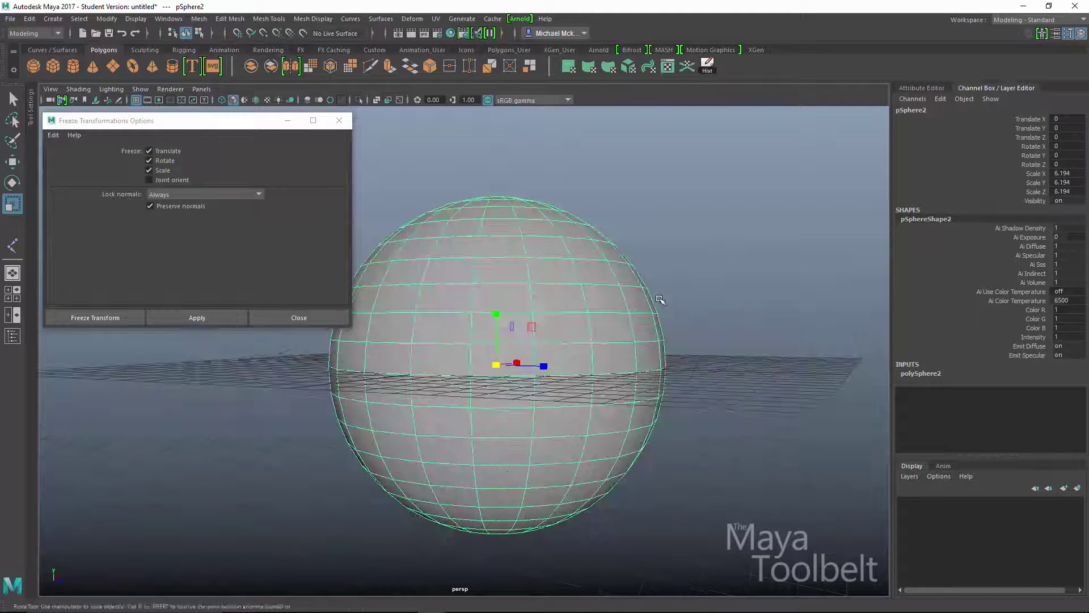
- Freeze the sphere's translate, rotate and scale with Lock normals set to Never and Preserve normals on
key(w)
click(192, 195)
click(167, 207)
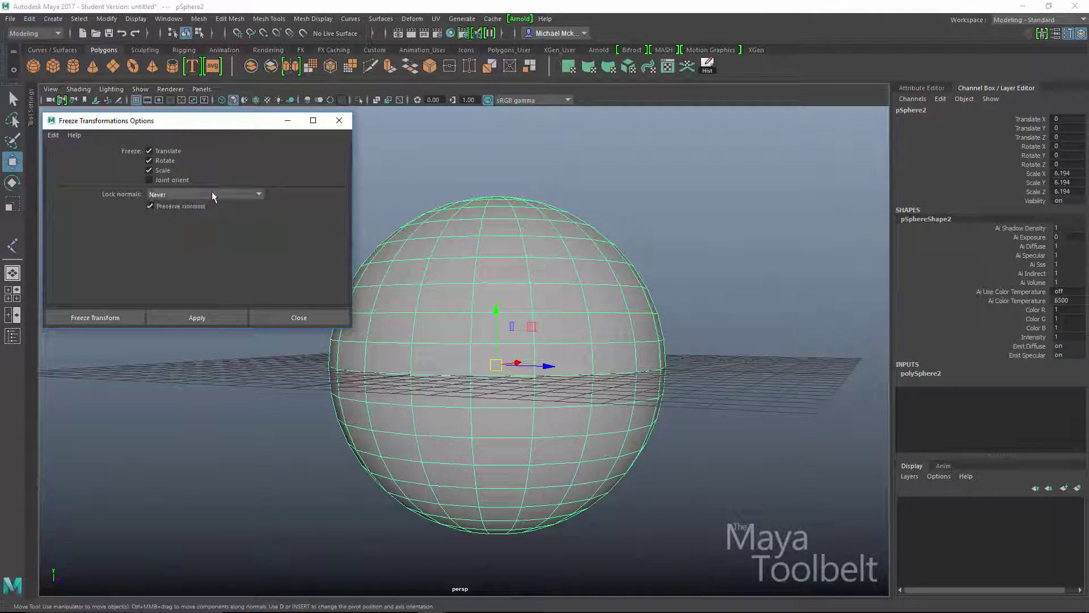
click(191, 312)
- Select a horizontal edge loop on the new sphere's upper half and scale it inward to form a groove
alt+drag(613, 297, 585, 334)
right_drag(553, 274, 547, 243)
double_click(535, 277)
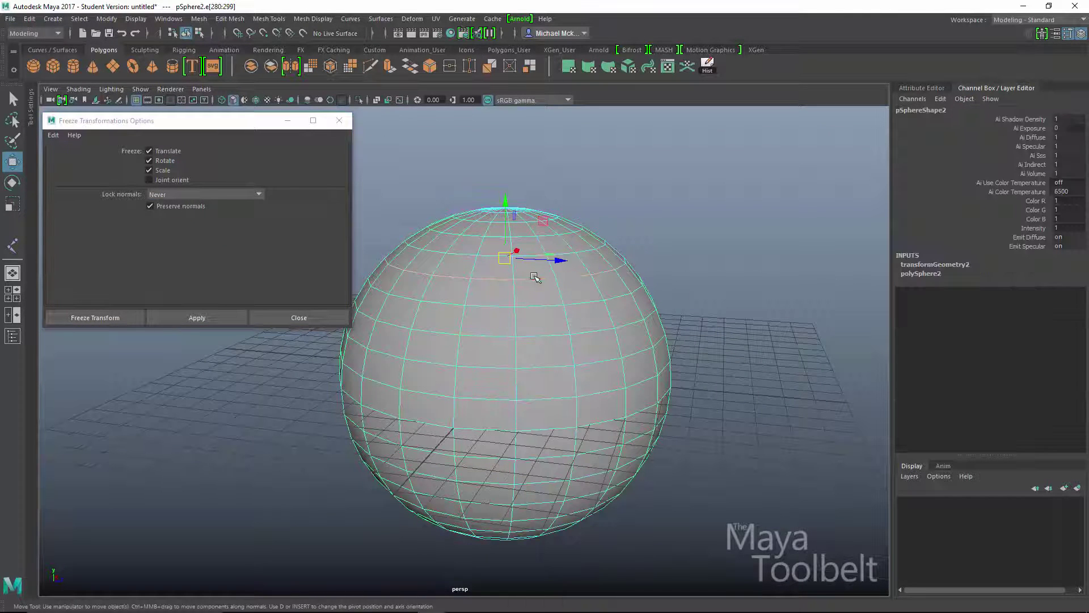
key(r)
middle_drag(700, 312, 640, 323)
- Return to object selection, deselect the sphere and inspect the shading around its new groove
alt+middle_drag(510, 282, 521, 308)
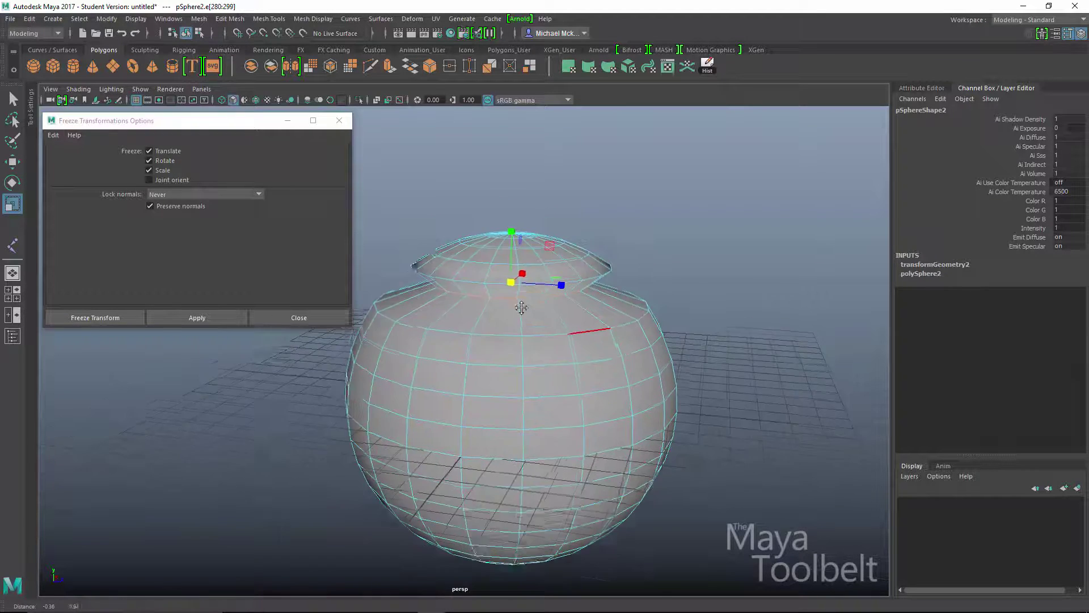
alt+right_drag(521, 308, 596, 272)
click(186, 33)
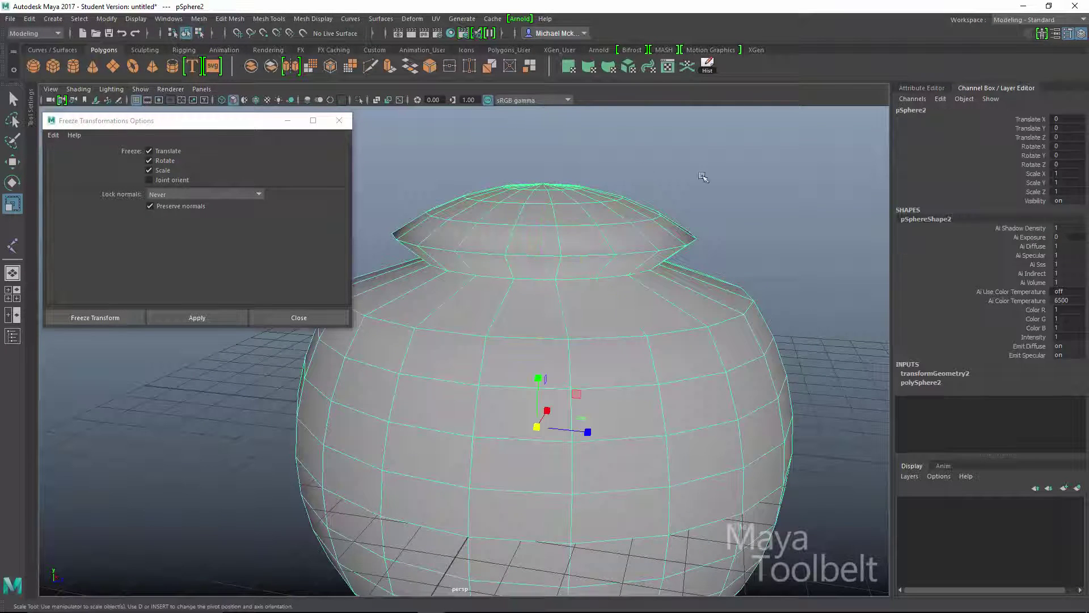
click(727, 223)
alt+drag(728, 223, 664, 274)
- Return to edge selection on the sphere and apply Harden Edge to the groove's edge loop
click(605, 294)
right_drag(604, 293, 598, 244)
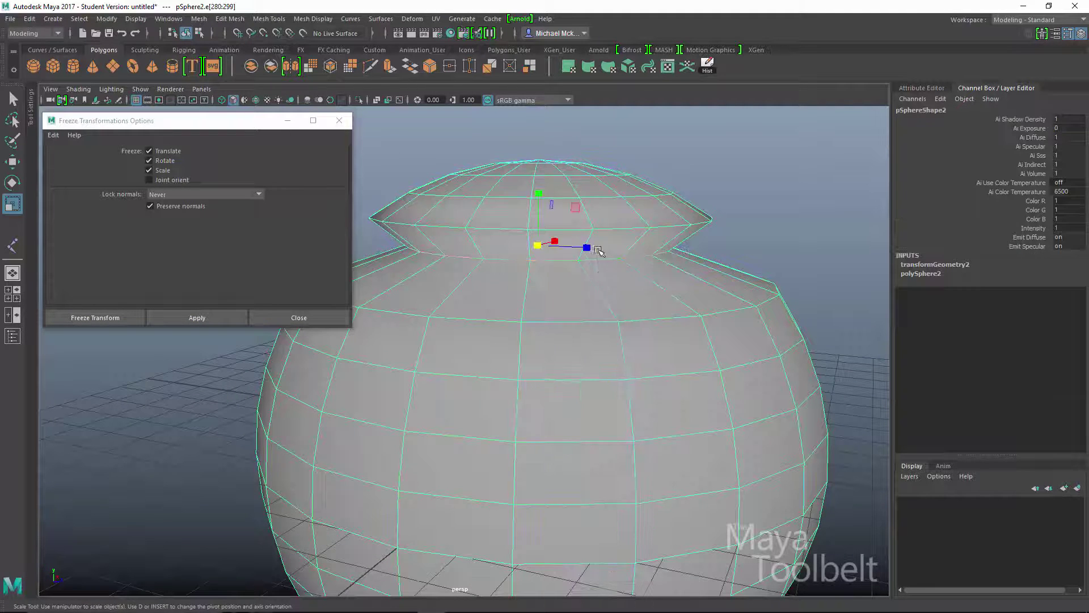
click(313, 19)
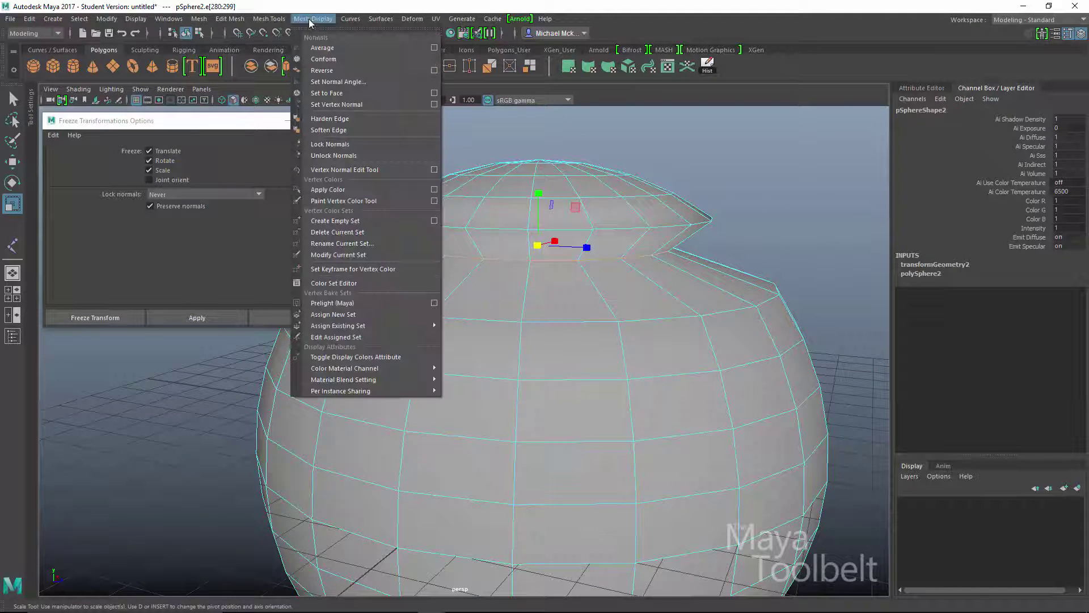
click(328, 130)
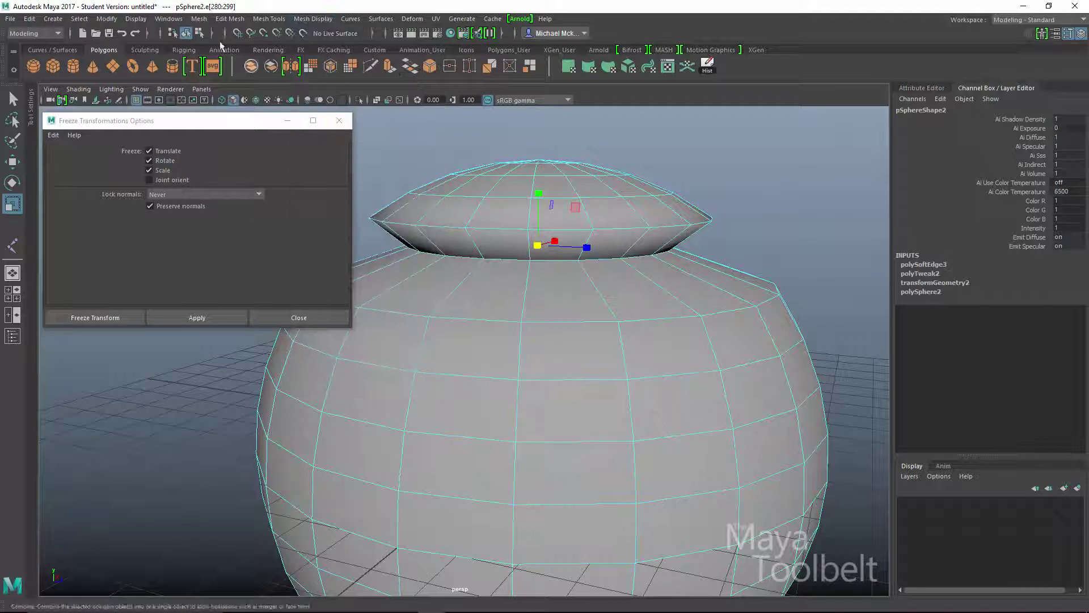
- Switch to object selection and inspect the hardened groove with the sphere deselected and selected
click(189, 34)
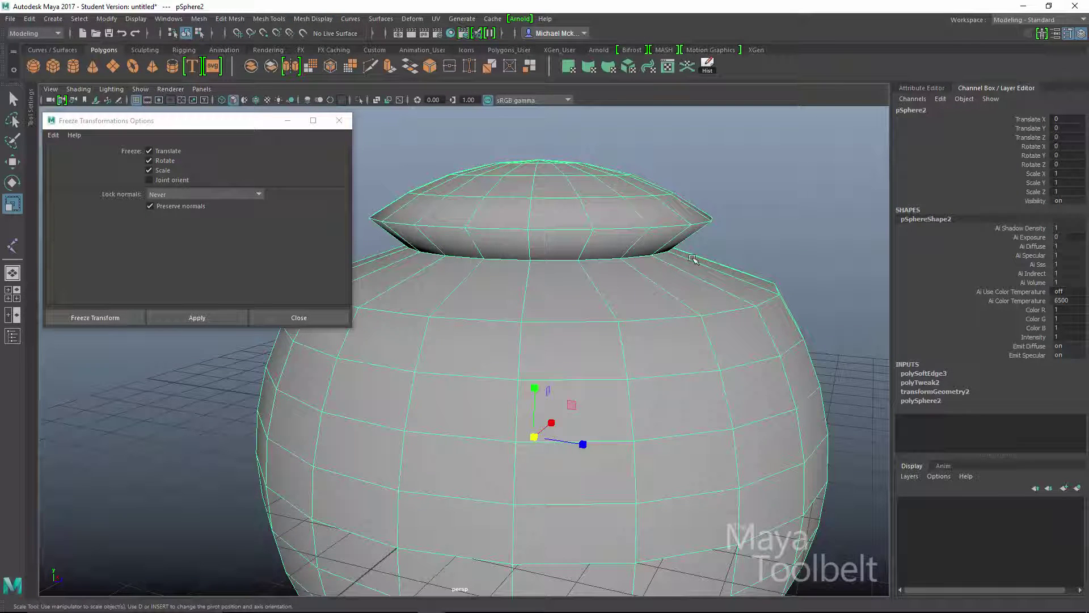
click(731, 243)
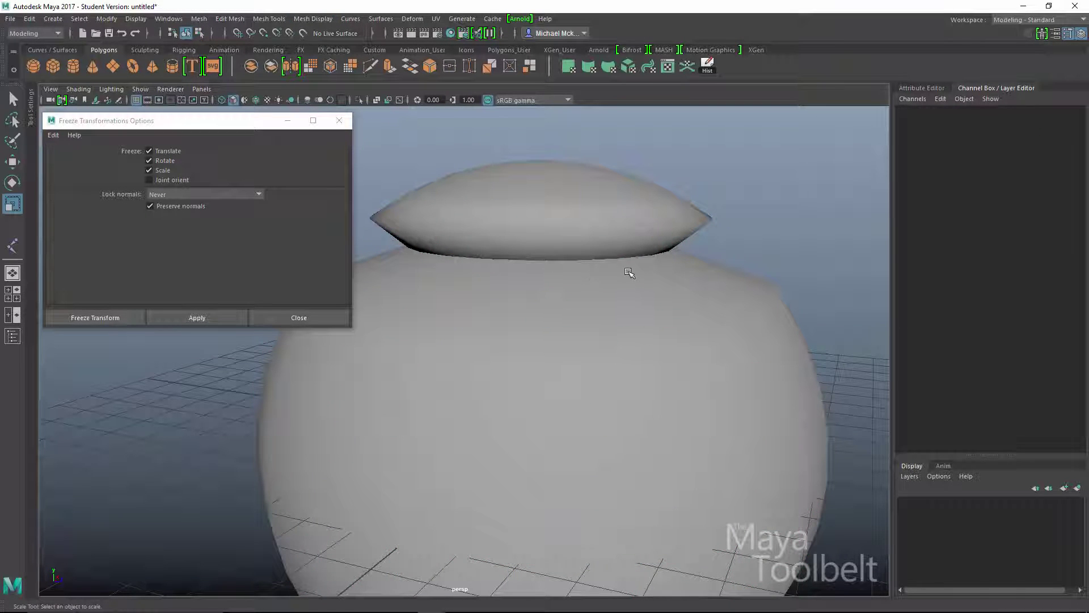
alt+drag(647, 280, 686, 282)
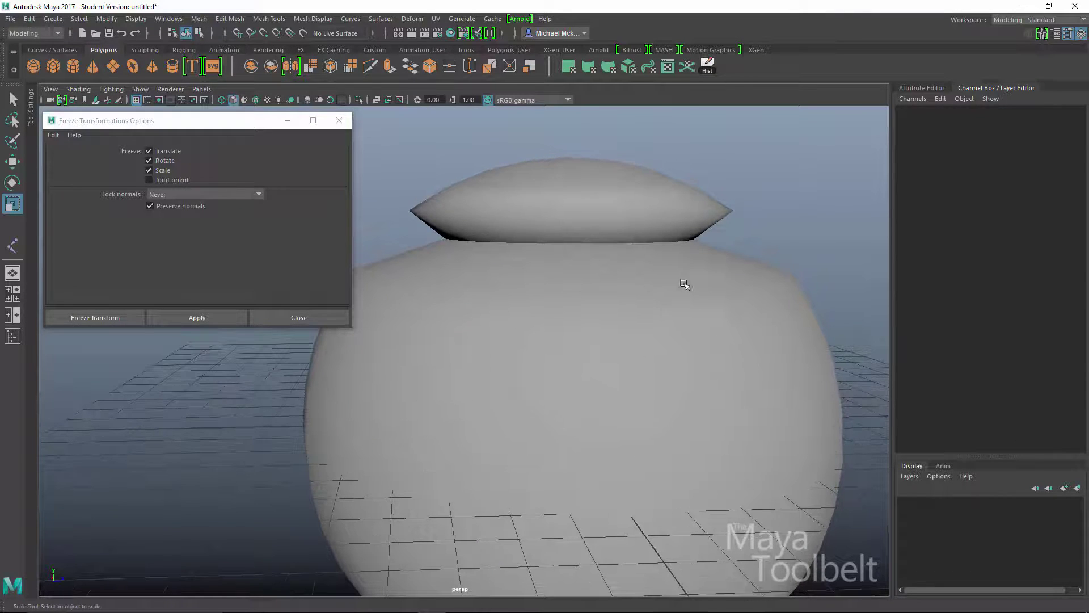
click(698, 286)
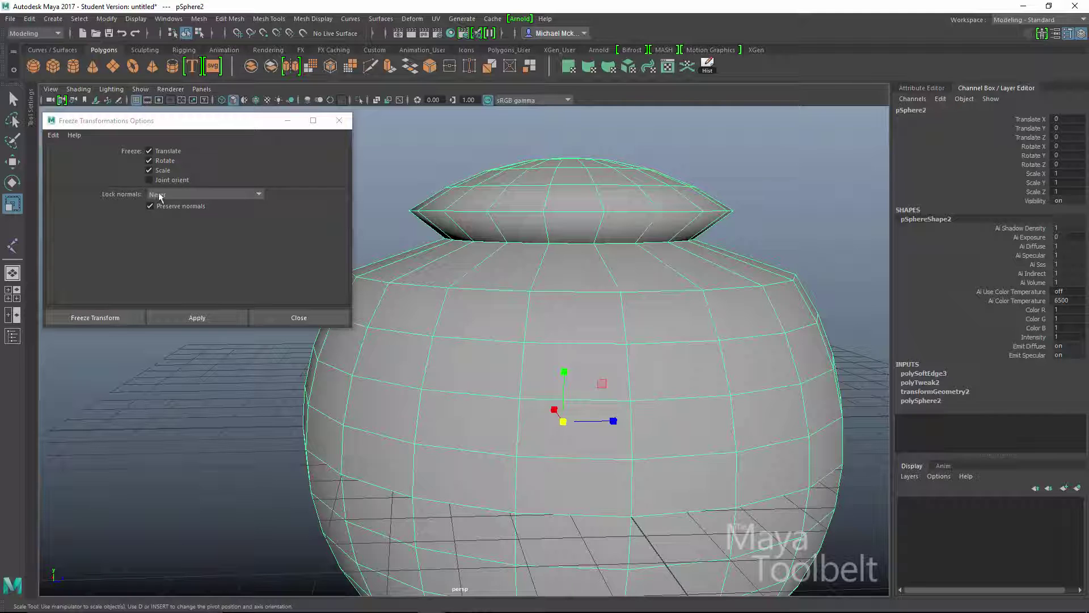
click(794, 245)
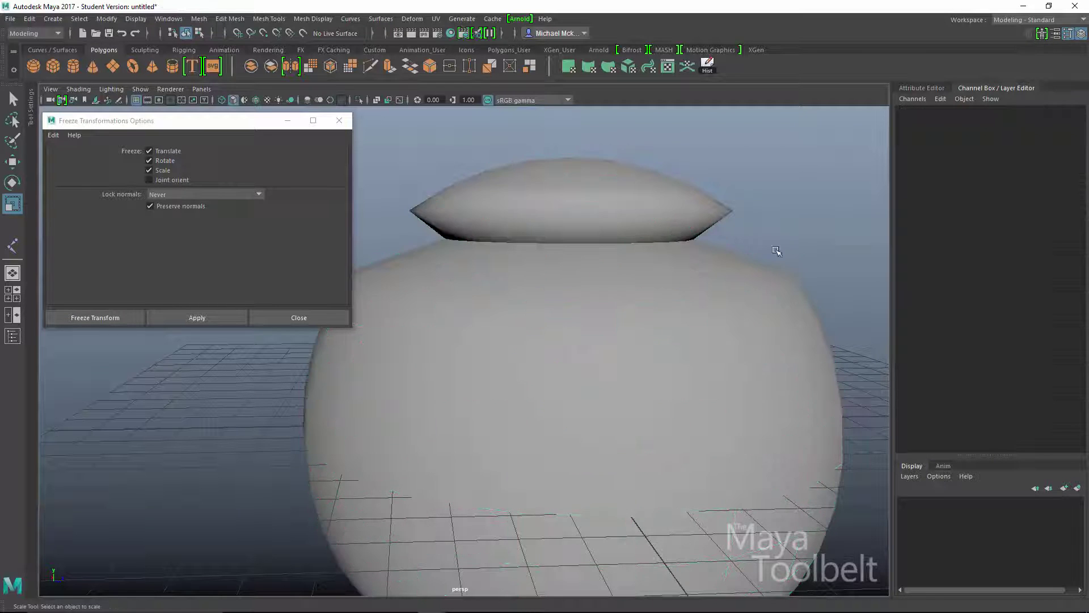
- Undo the edge hardening and the inward scaling of the groove's edge loop
click(498, 301)
key(ctrl+z)
key(ctrl+z)
key(ctrl+z)
key(ctrl+z)
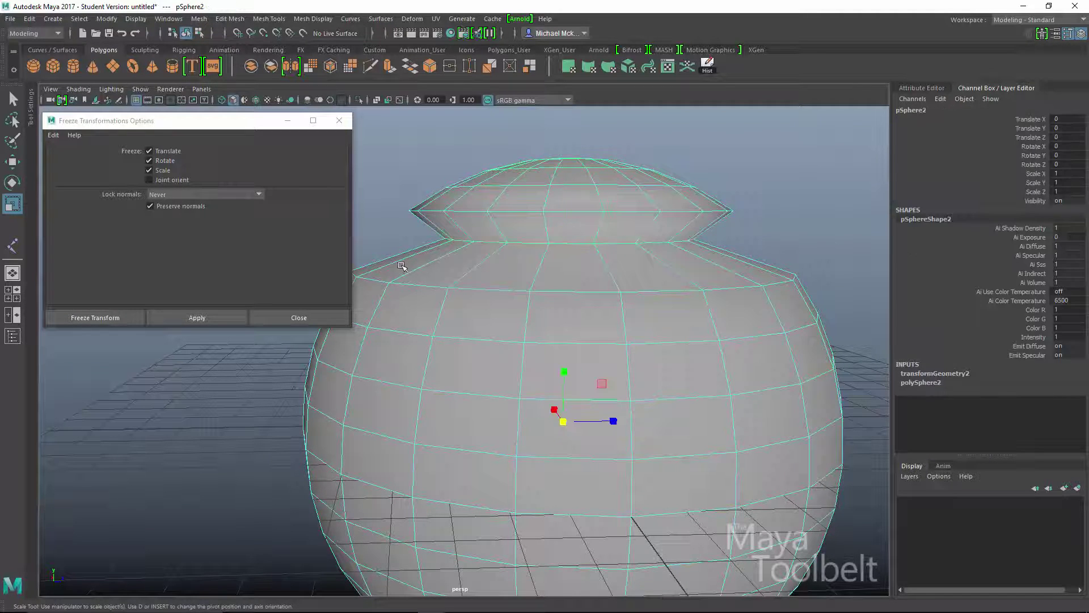
key(ctrl+z)
key(ctrl+z)
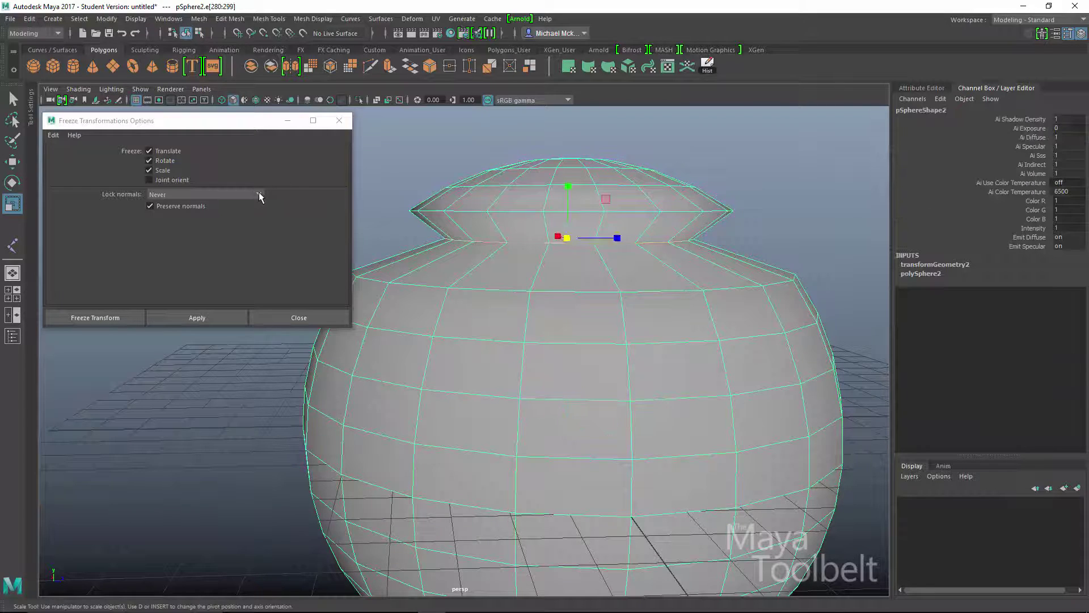
key(ctrl+z)
- Set Lock normals to Non-rigid Transformations Only in the Freeze Transformations options
click(259, 194)
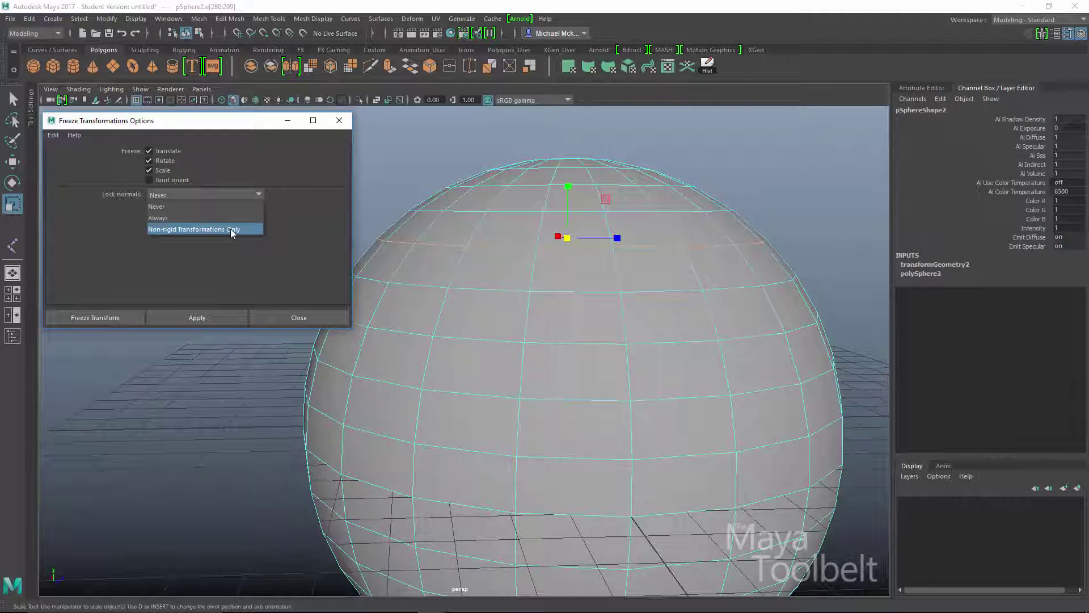
click(231, 229)
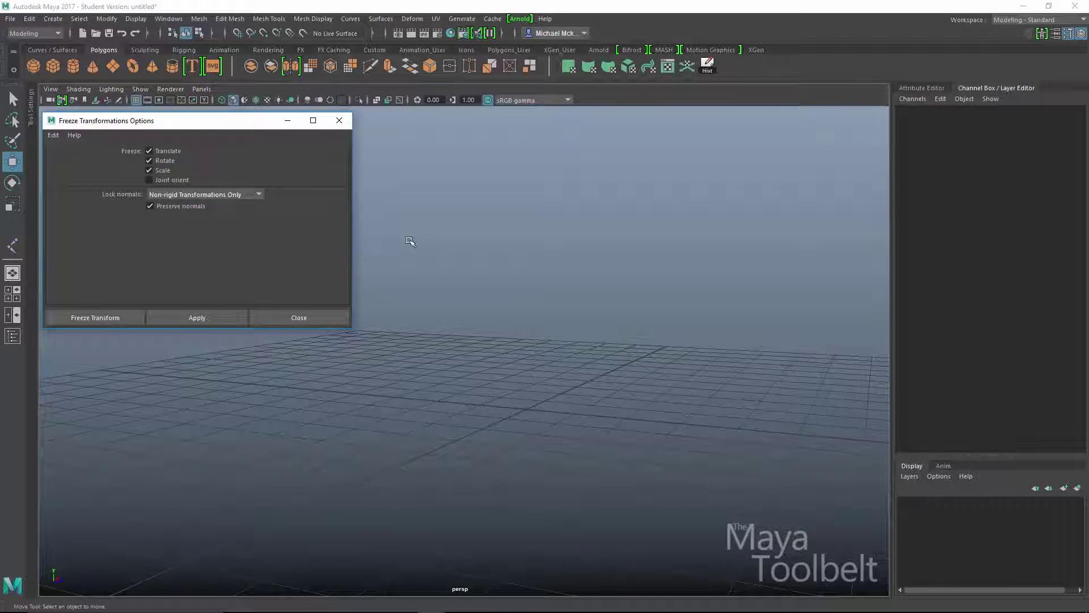
mouse_move(337, 606)
- Set Lock normals to Never and reset the Freeze Transformations options to their defaults
click(260, 193)
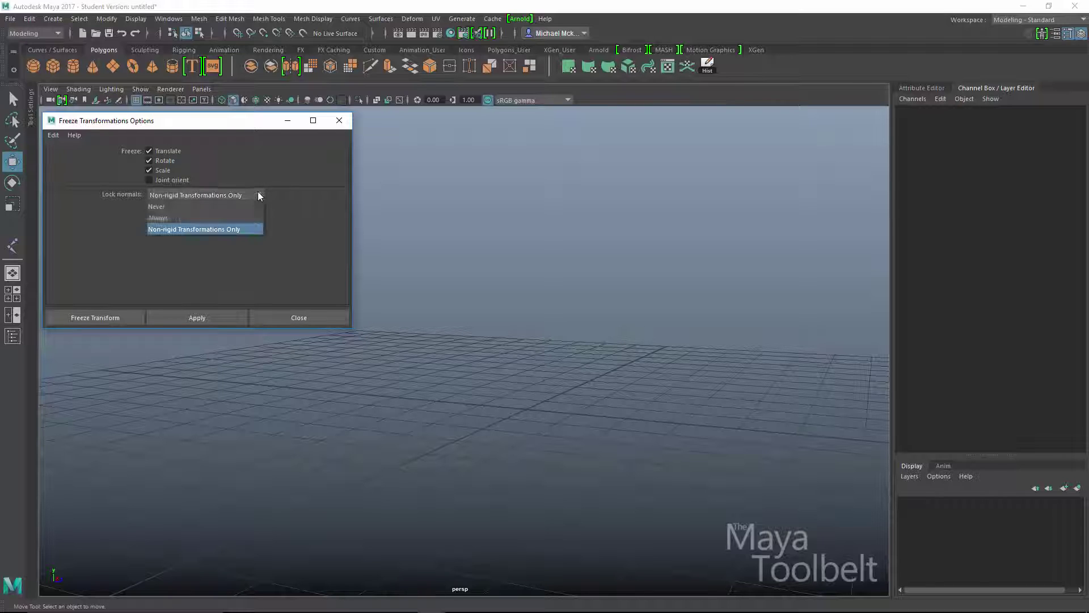
click(162, 207)
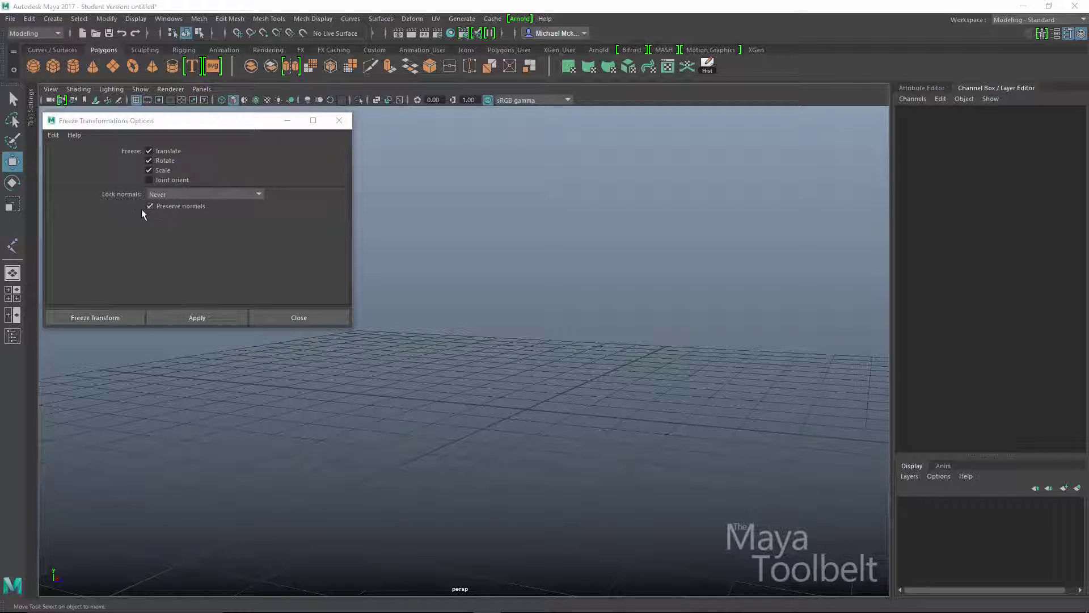
click(53, 135)
click(61, 158)
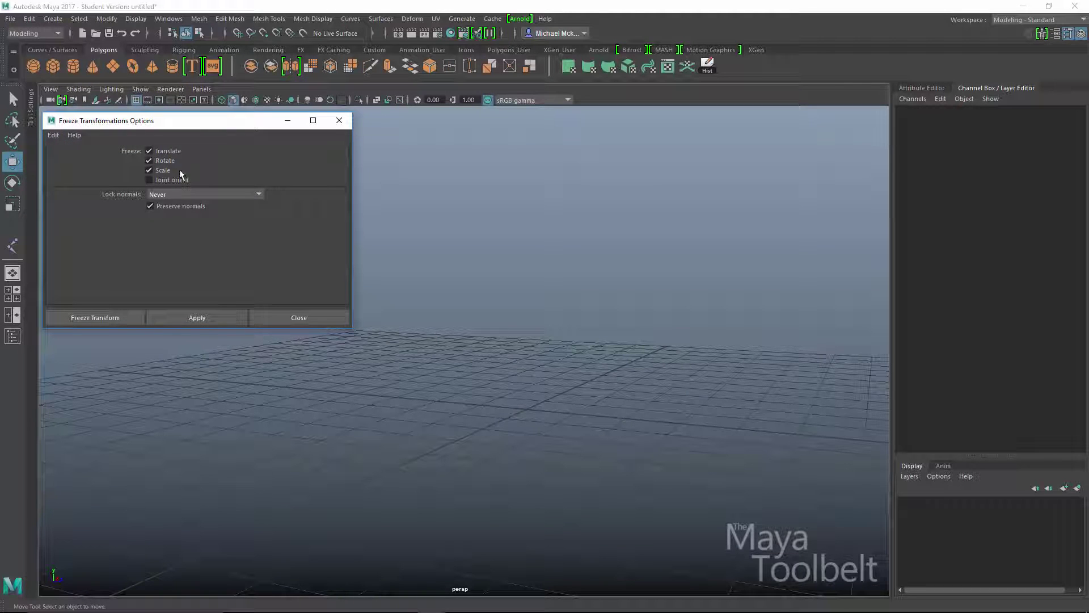